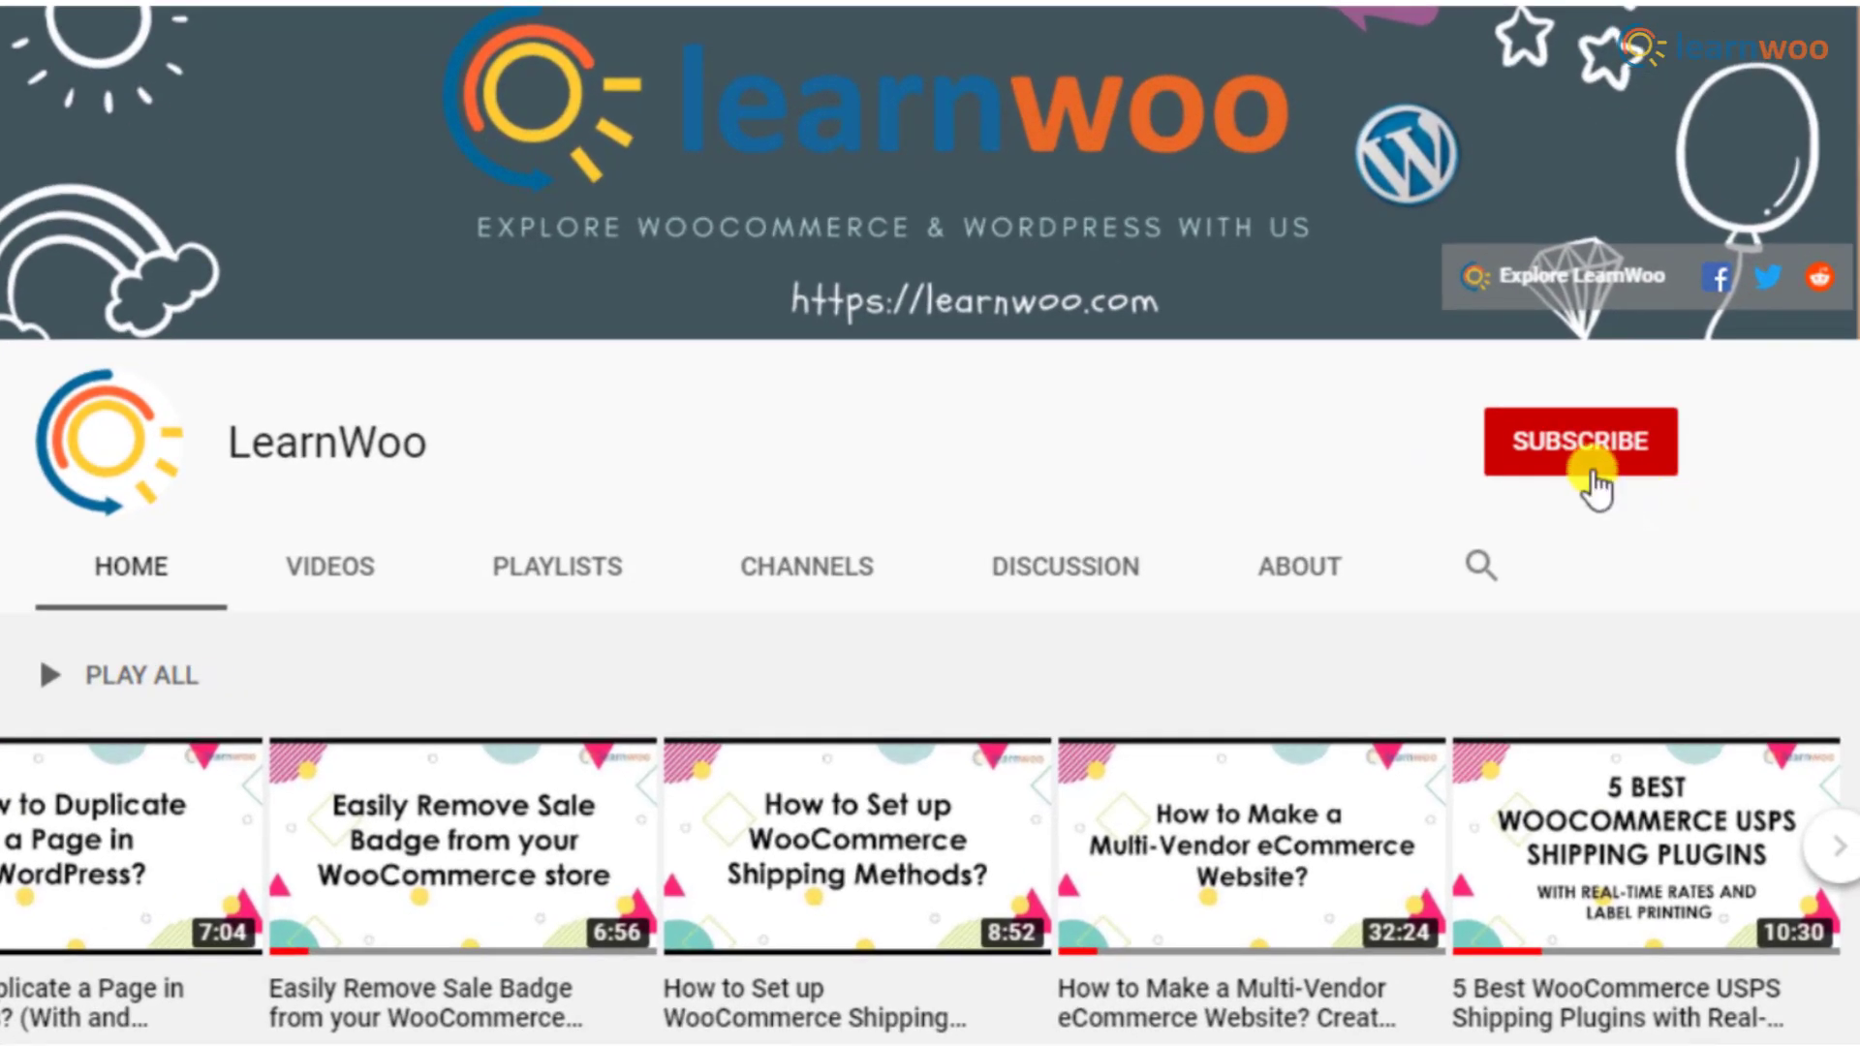
Subscribe to LearnWoo and set channel notifications to All.
{"action": "left_click", "coordinate": [1585, 451]}
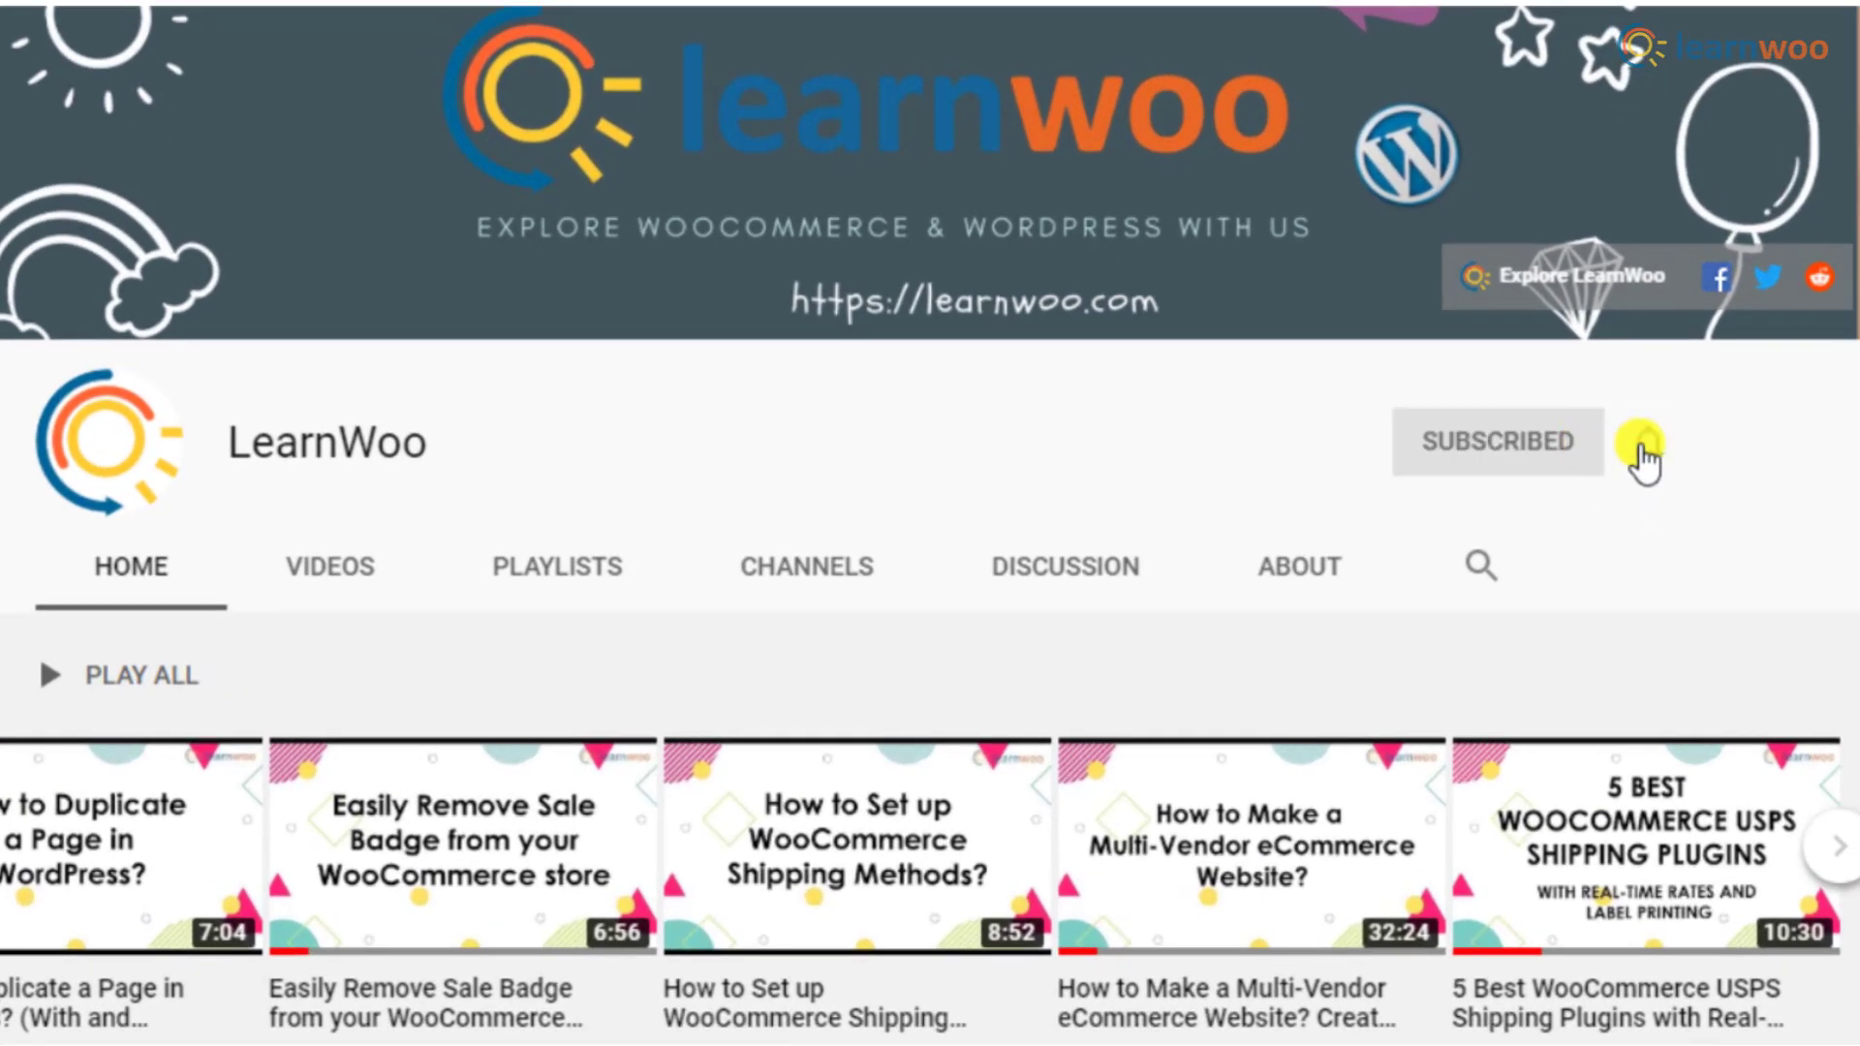
{"action": "left_click", "coordinate": [1647, 446]}
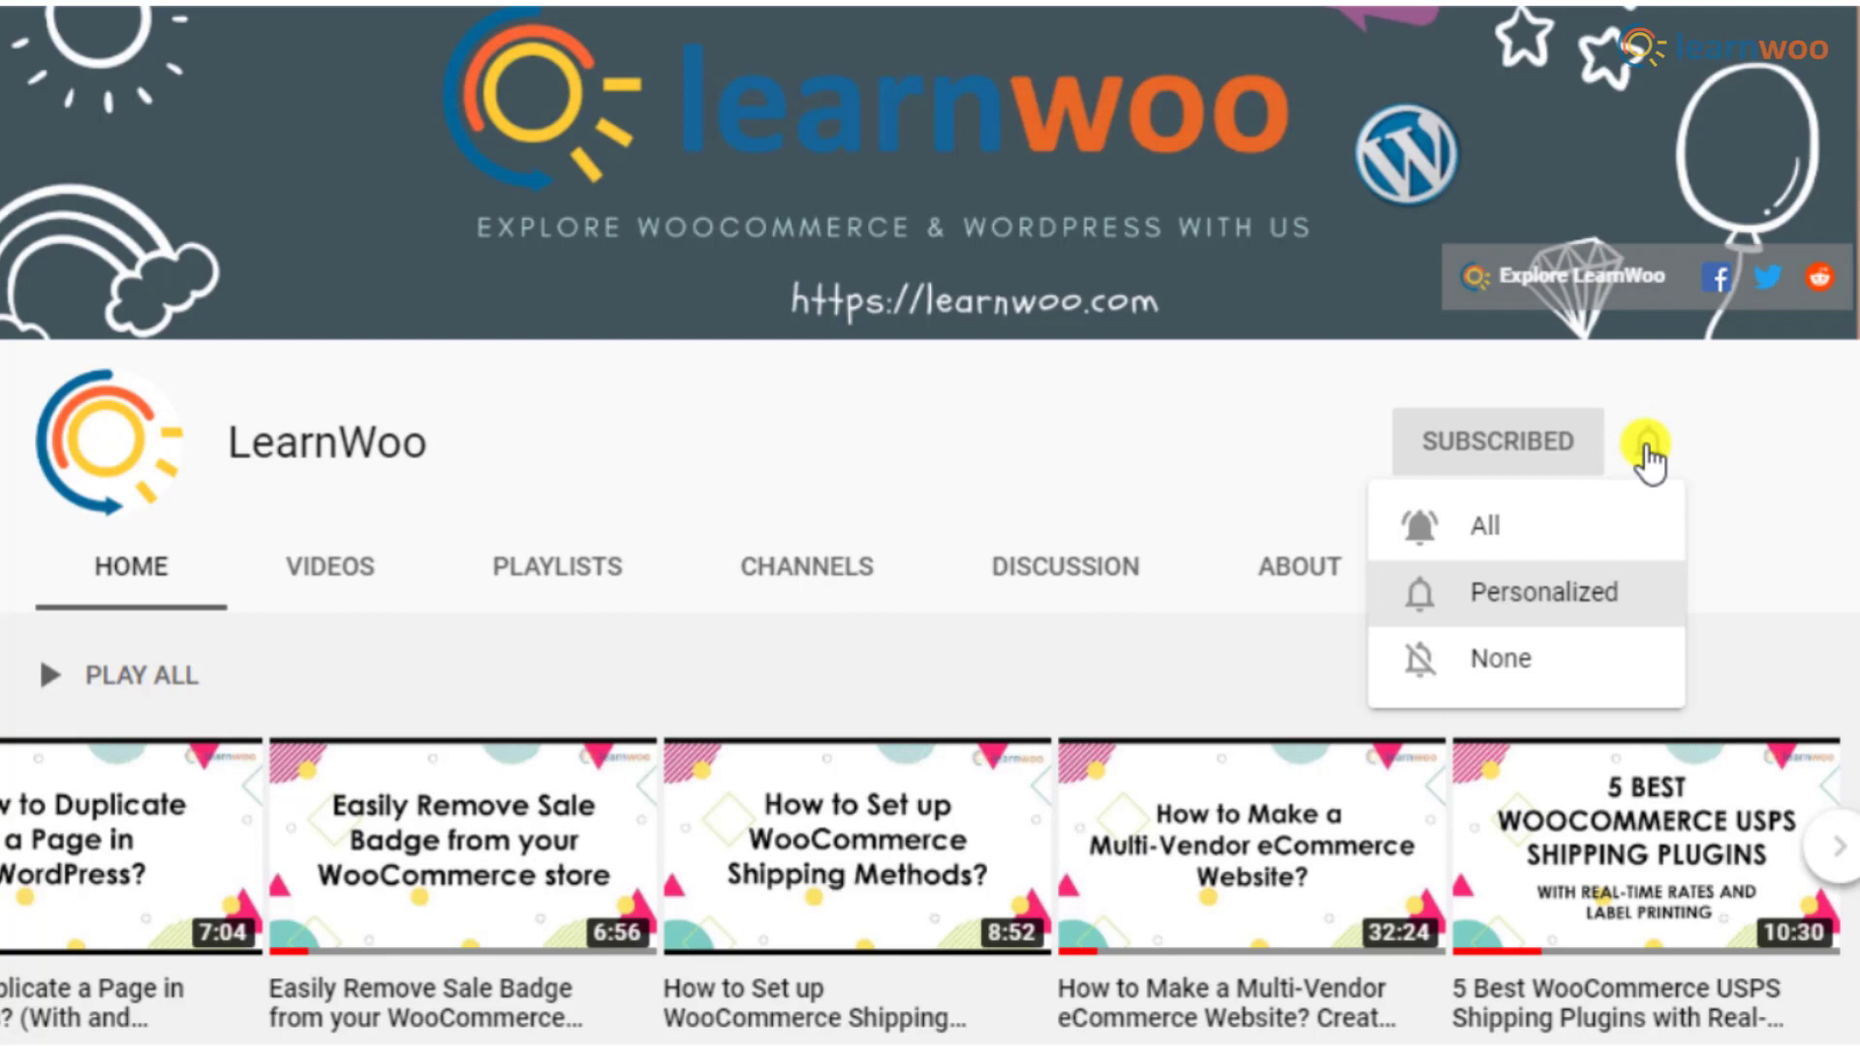
{"action": "left_click", "coordinate": [1625, 526]}
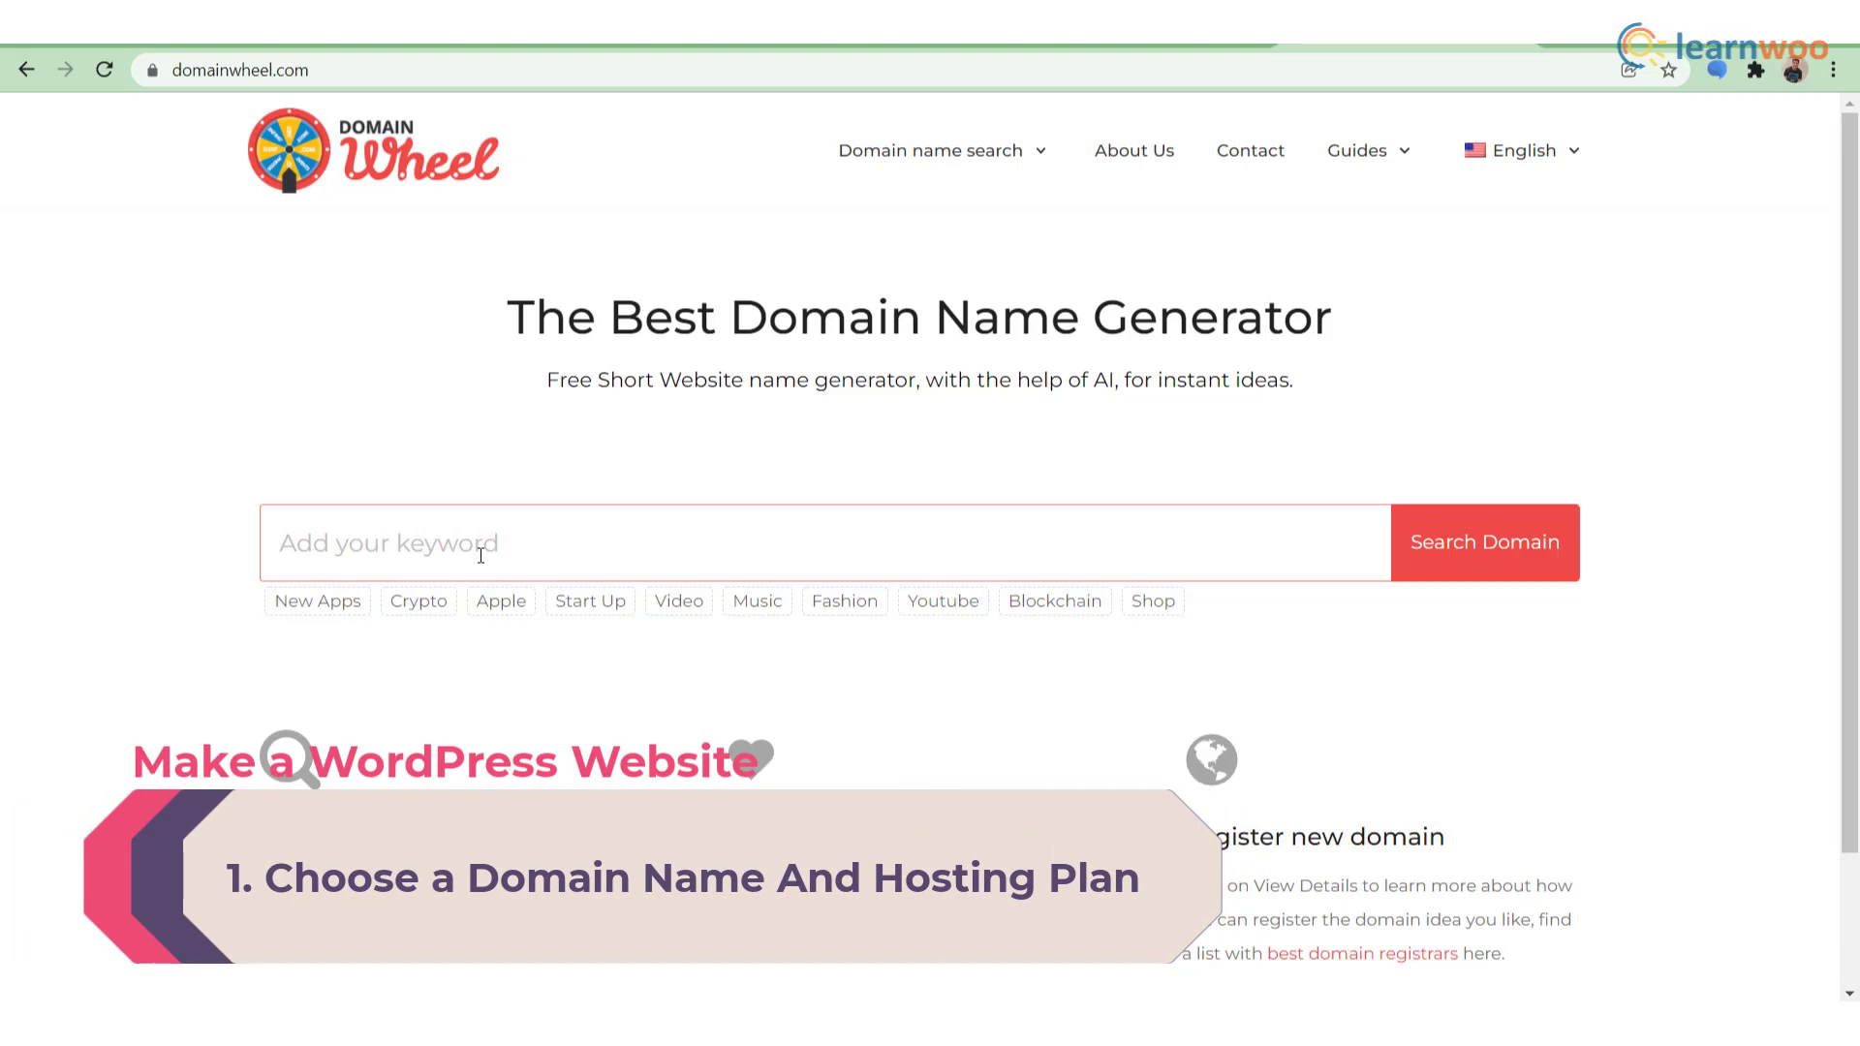
Search DomainWheel for domain ideas using the keyword 'demostore'.
{"action": "left_click", "coordinate": [480, 554]}
{"action": "type", "text": "demo"}
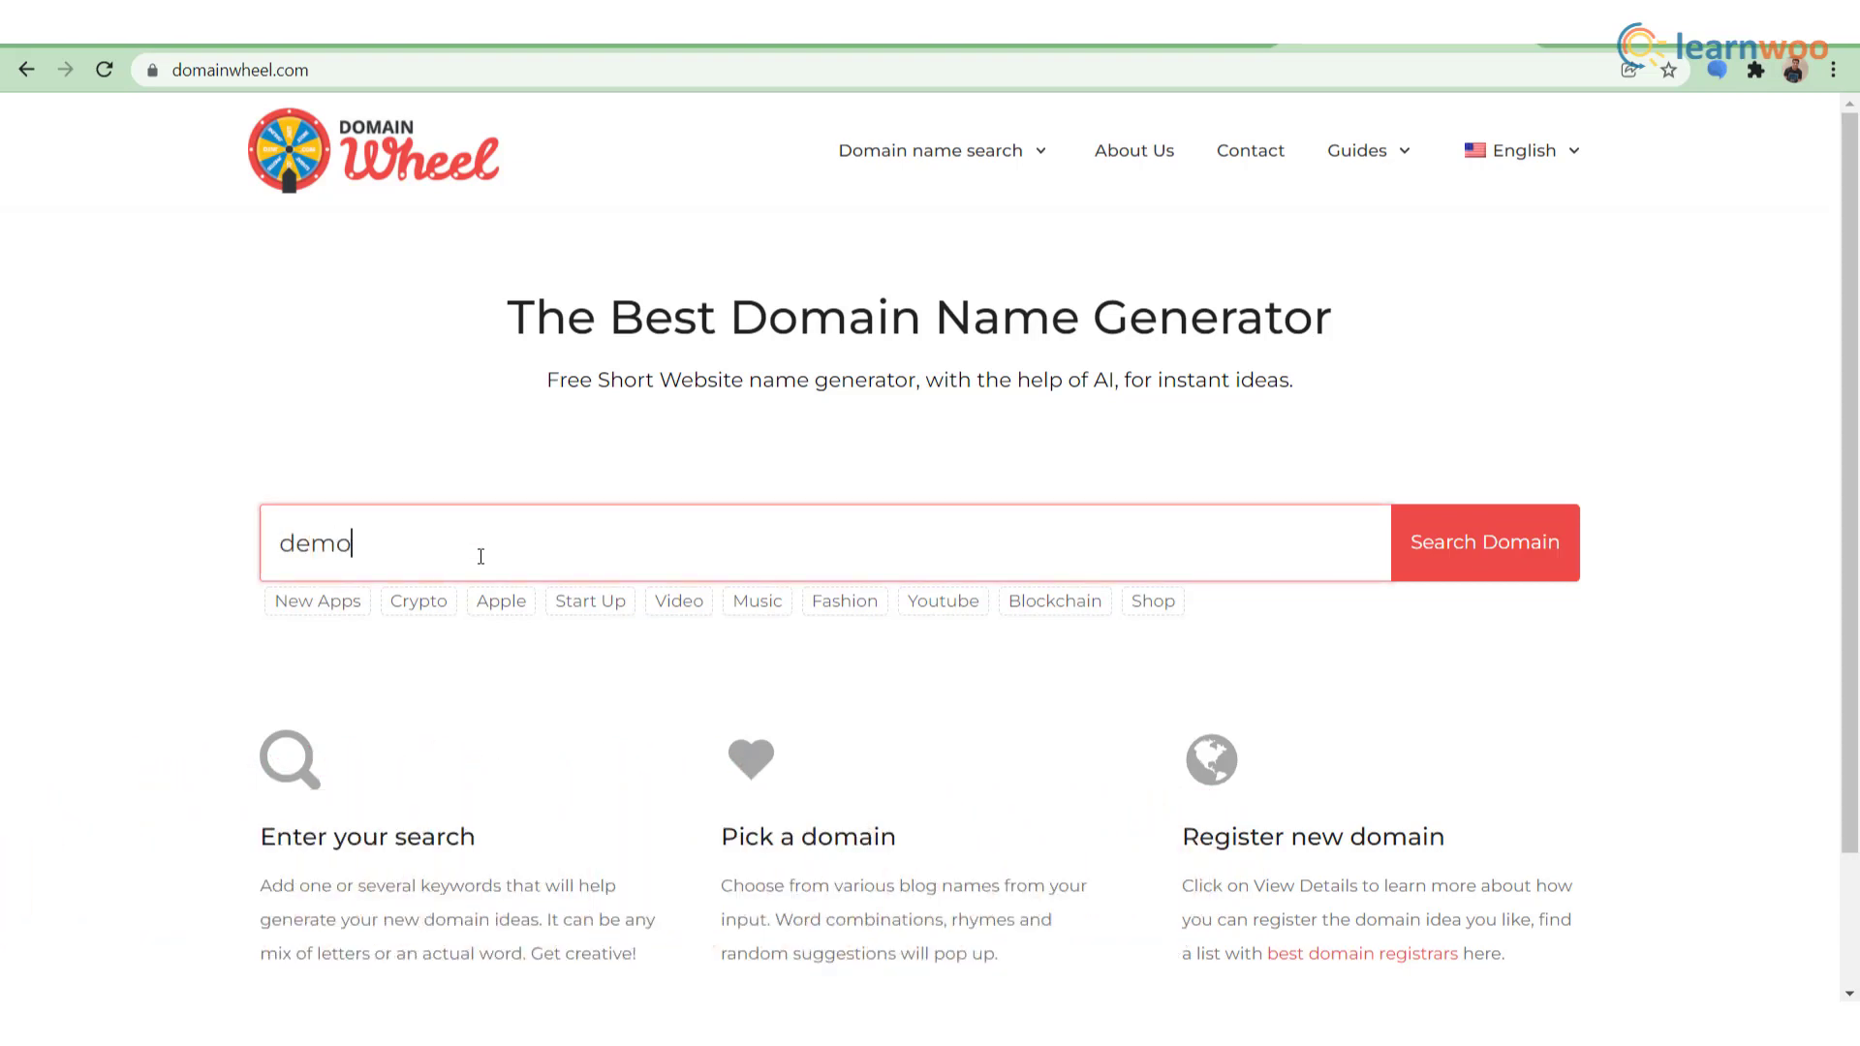
{"action": "type", "text": "store"}
{"action": "key", "text": "Return"}
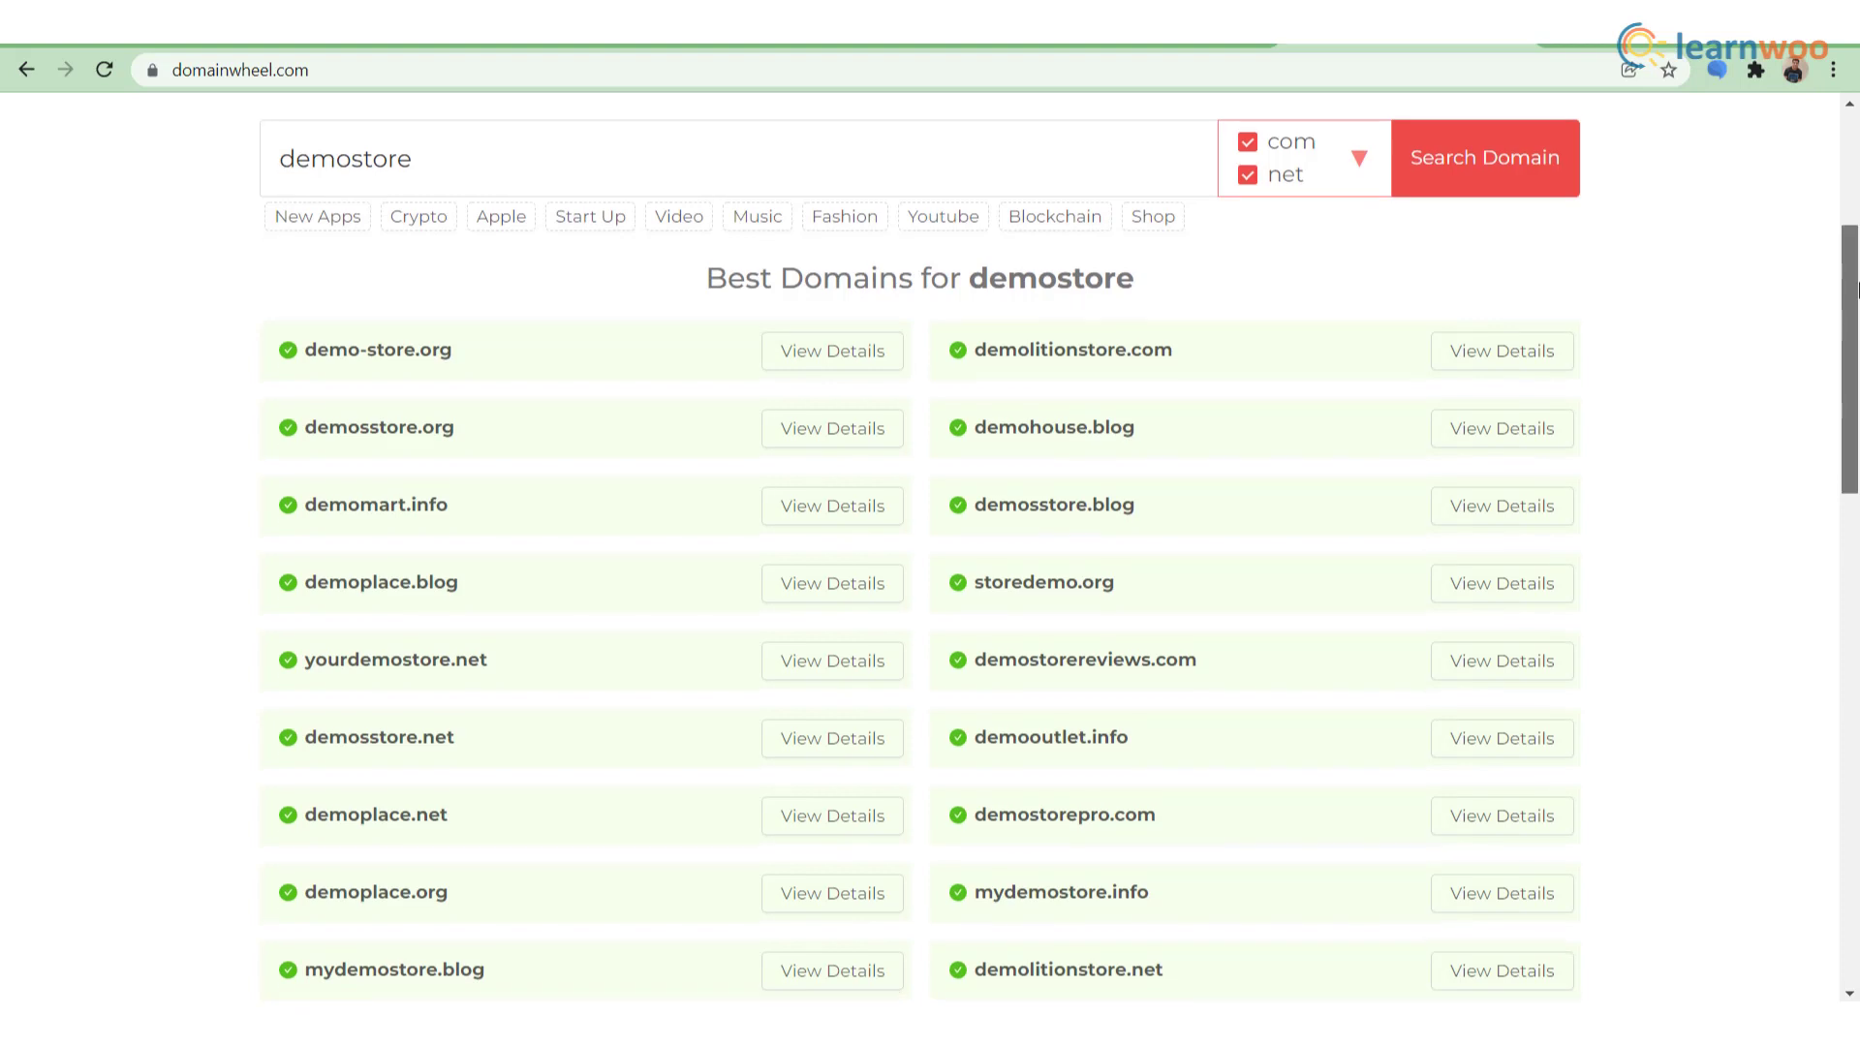
{"action": "left_click_drag", "start_coordinate": [1857, 286], "coordinate": [1856, 626]}
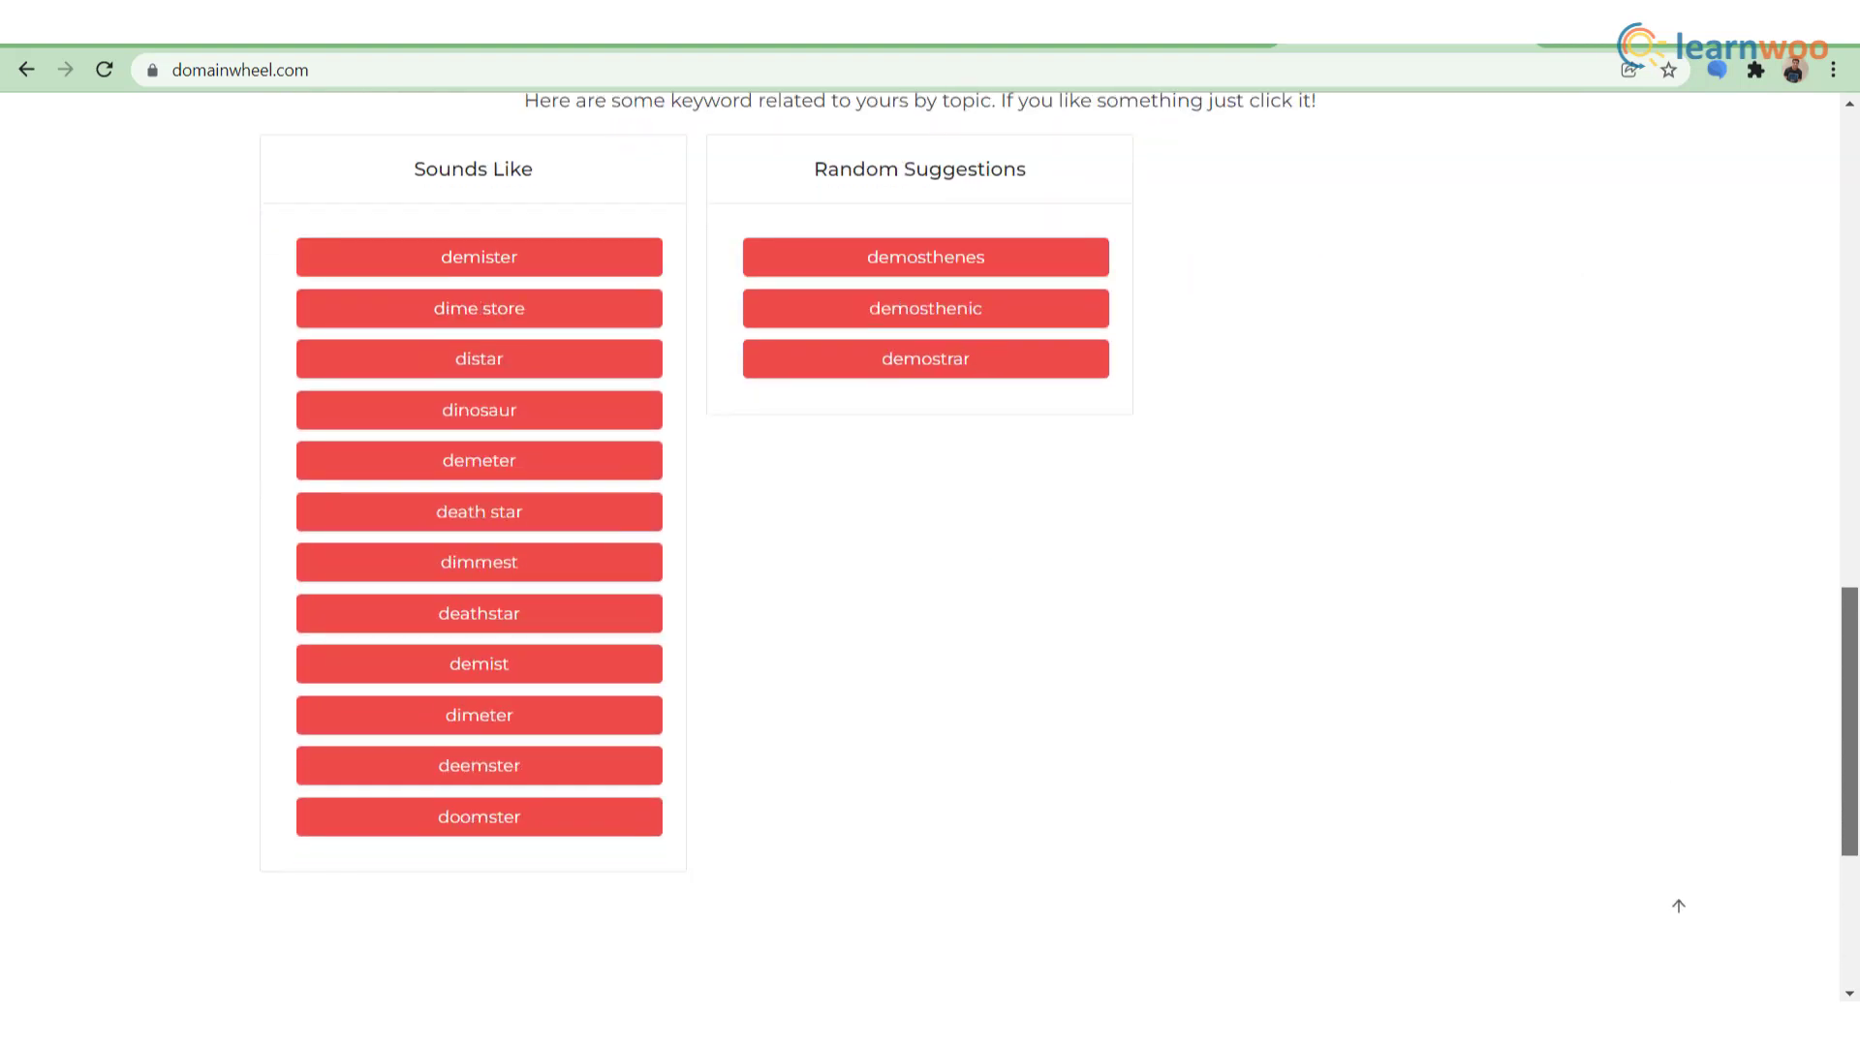
{"action": "left_click_drag", "start_coordinate": [1855, 625], "coordinate": [1856, 633]}
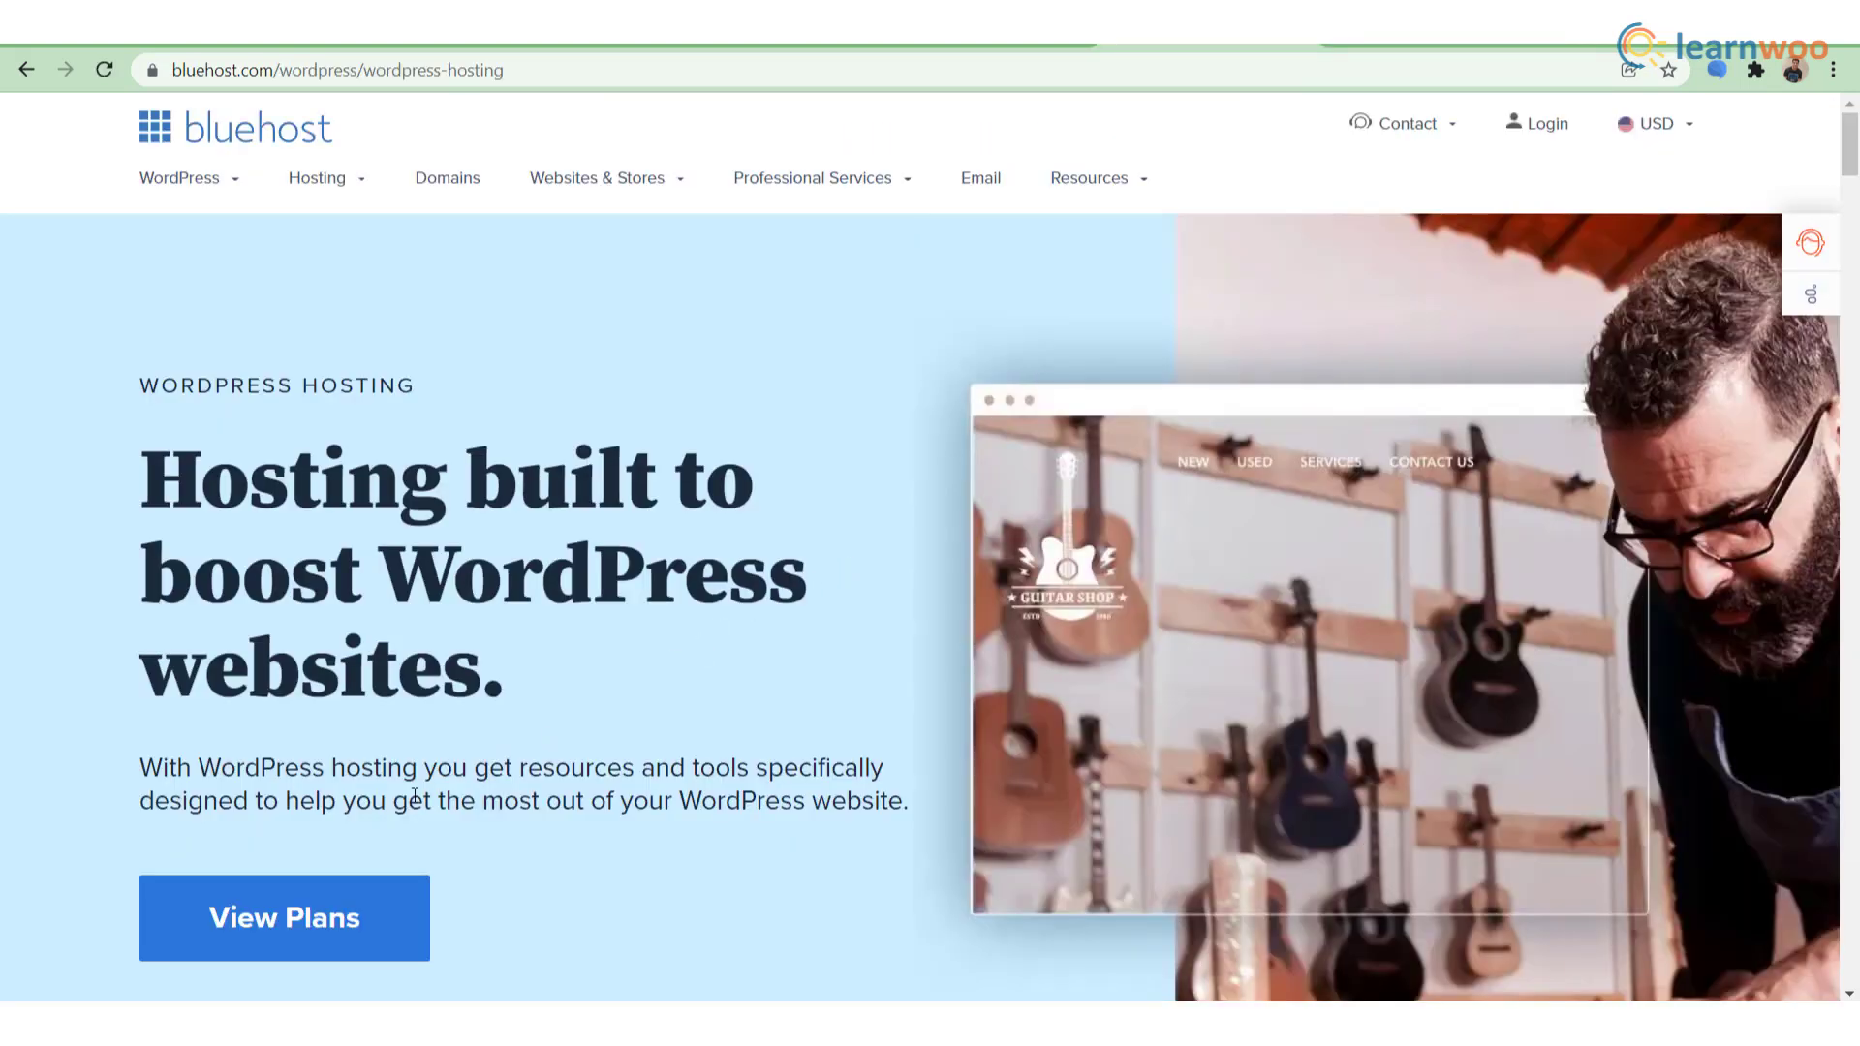
Jump to Bluehost's WordPress hosting pricing plans.
{"action": "left_click", "coordinate": [292, 922]}
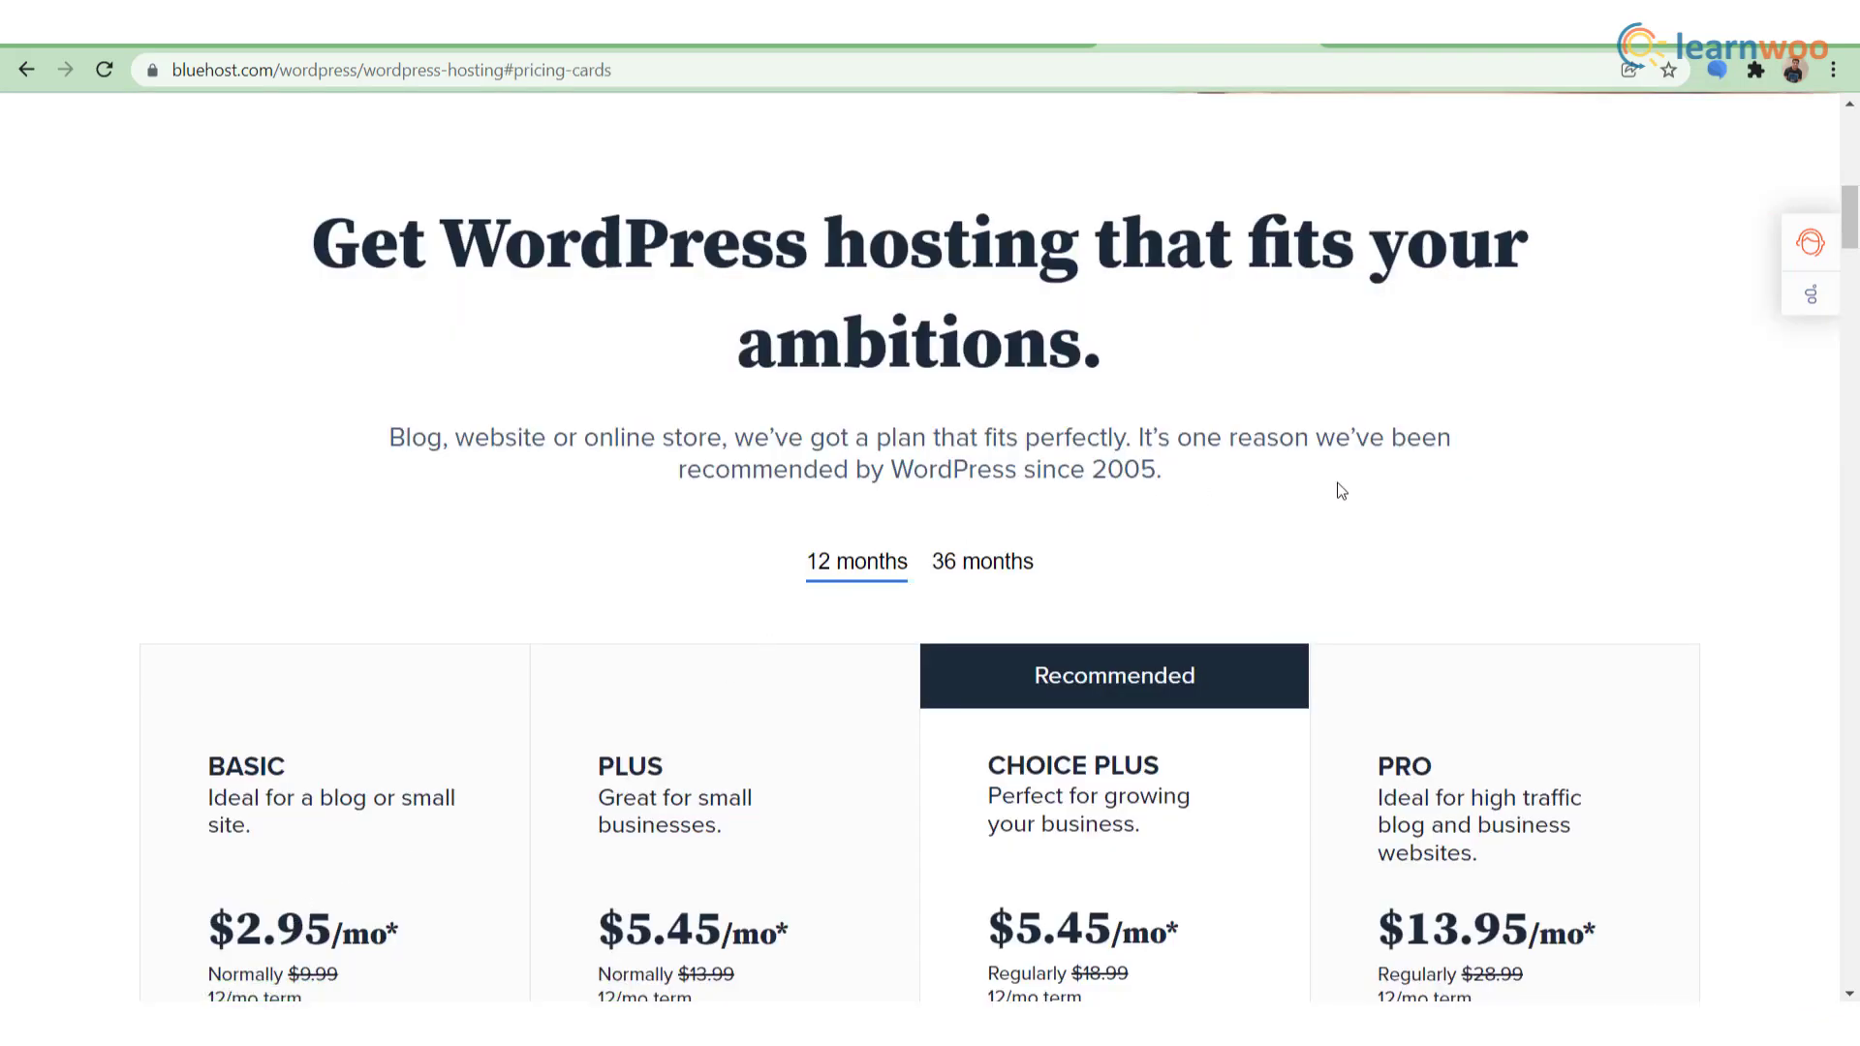
{"action": "scroll", "coordinate": [1607, 468], "scroll_direction": "down", "scroll_amount": 2}
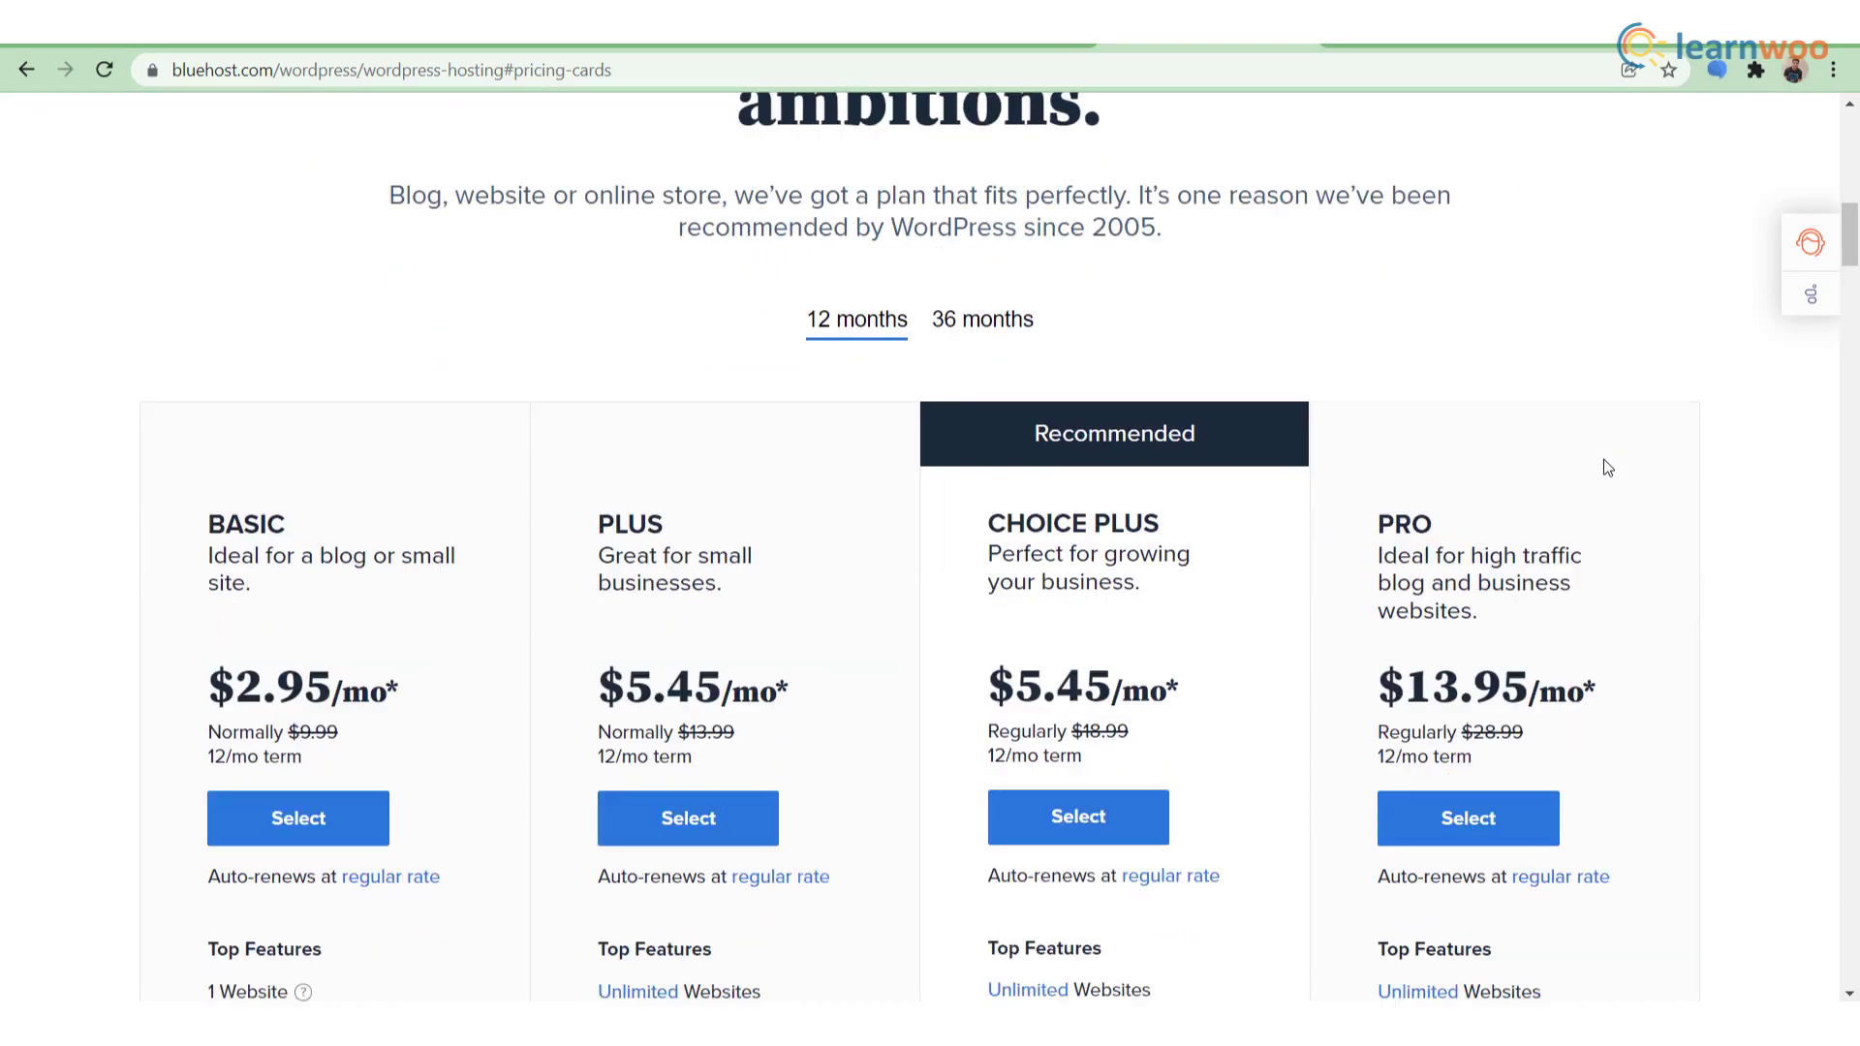
{"action": "scroll", "coordinate": [1607, 468], "scroll_direction": "down", "scroll_amount": 1}
{"action": "scroll", "coordinate": [1608, 469], "scroll_direction": "down", "scroll_amount": 1}
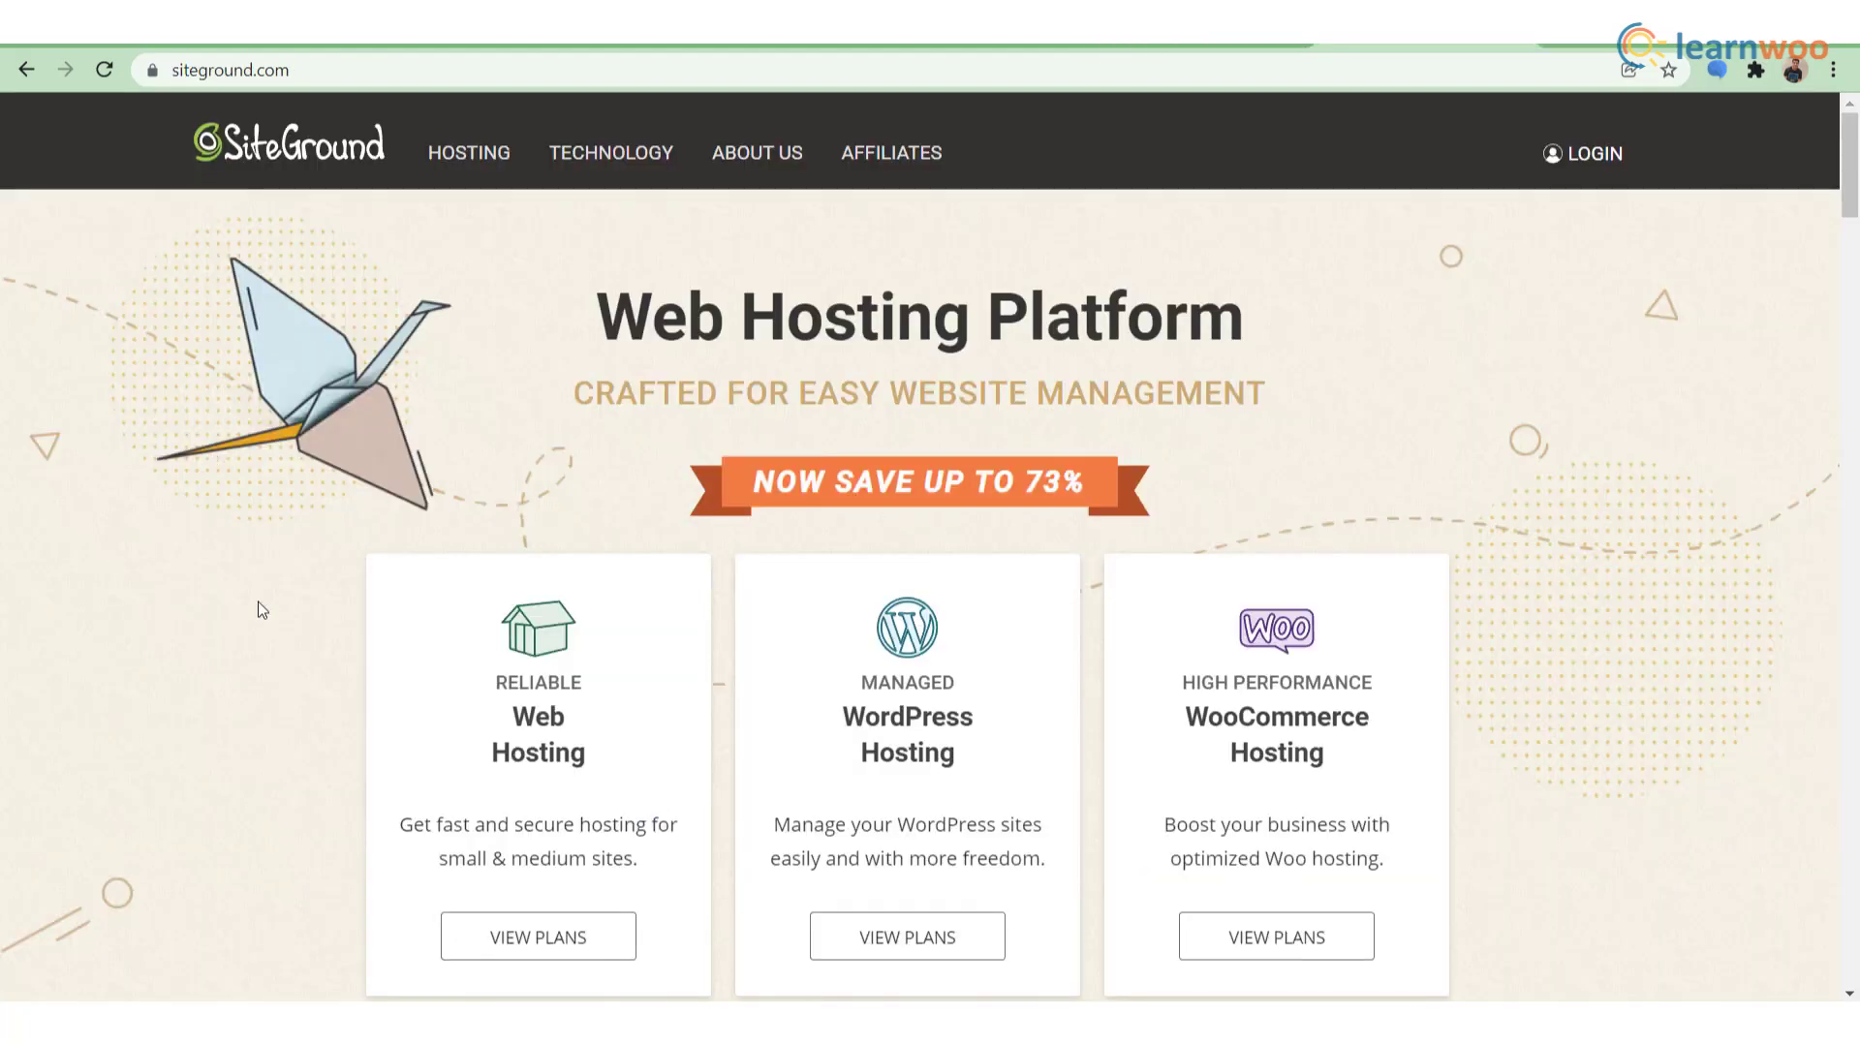
View SiteGround's web hosting plans and prices.
{"action": "left_click", "coordinate": [581, 940]}
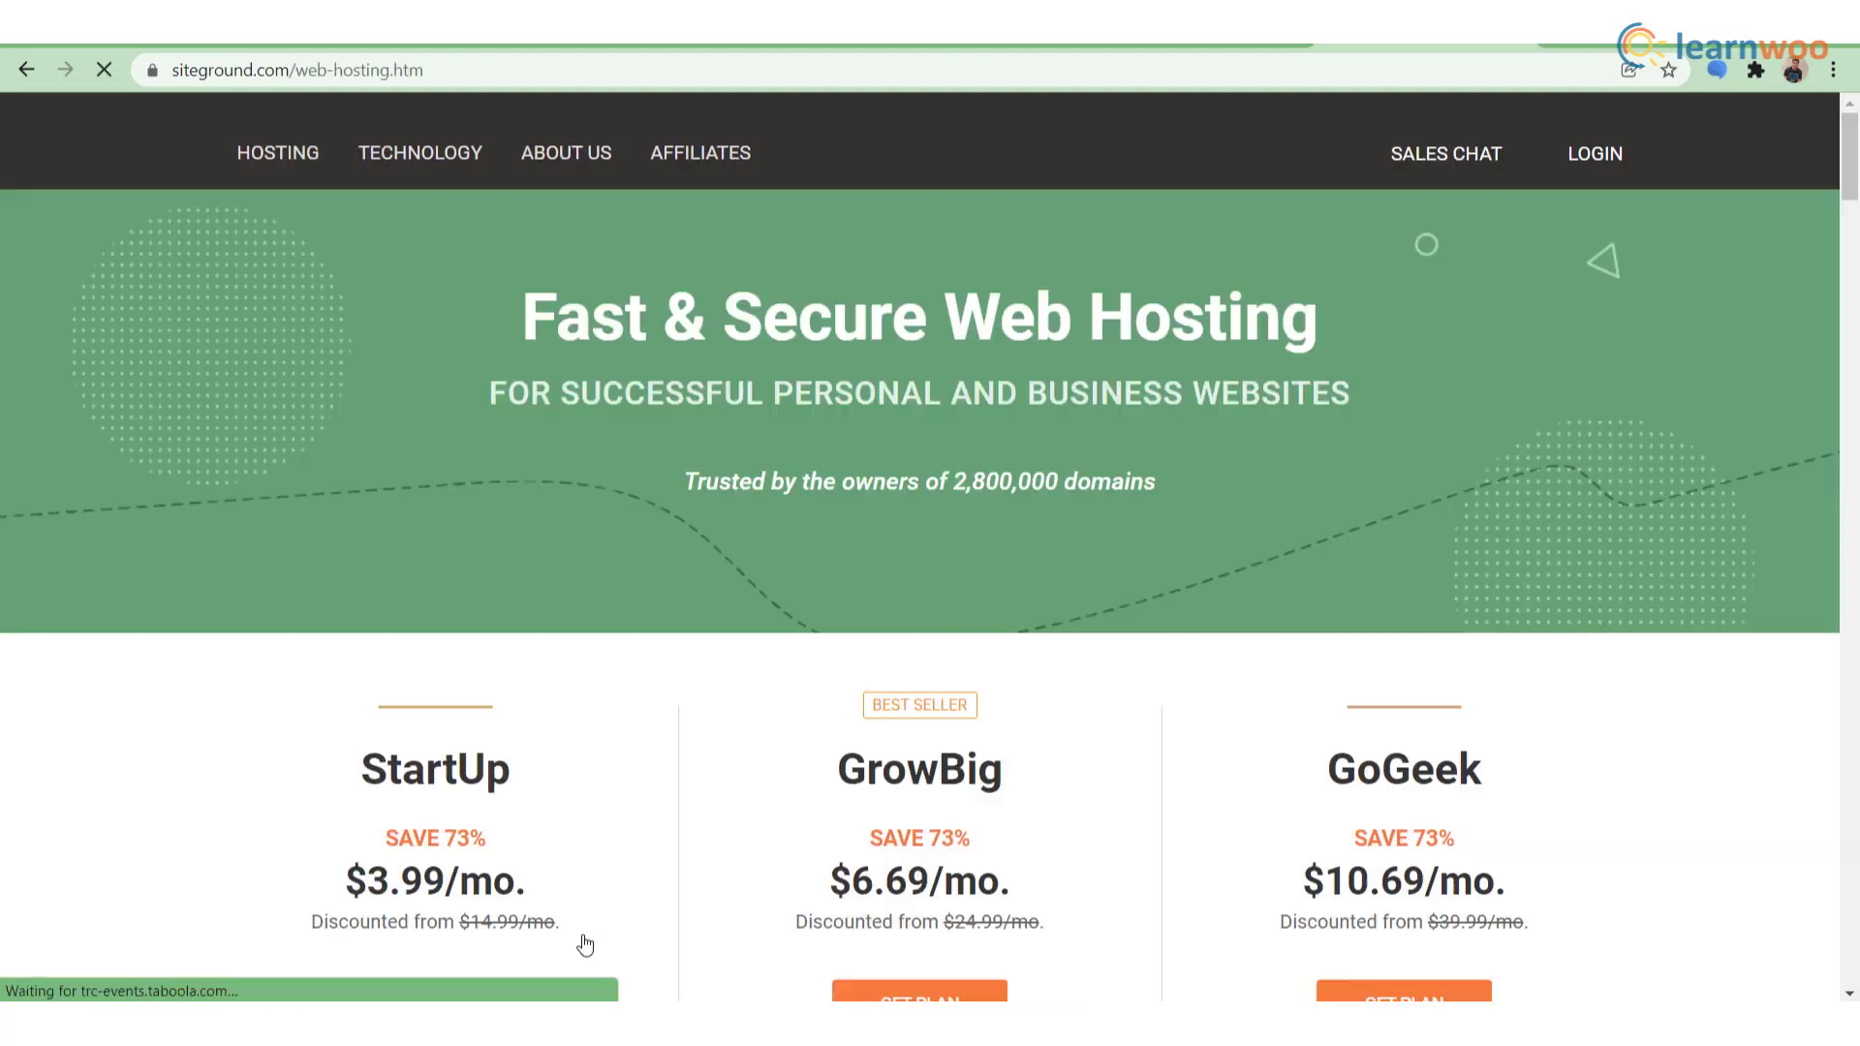
{"action": "scroll", "coordinate": [643, 858], "scroll_direction": "down", "scroll_amount": 4}
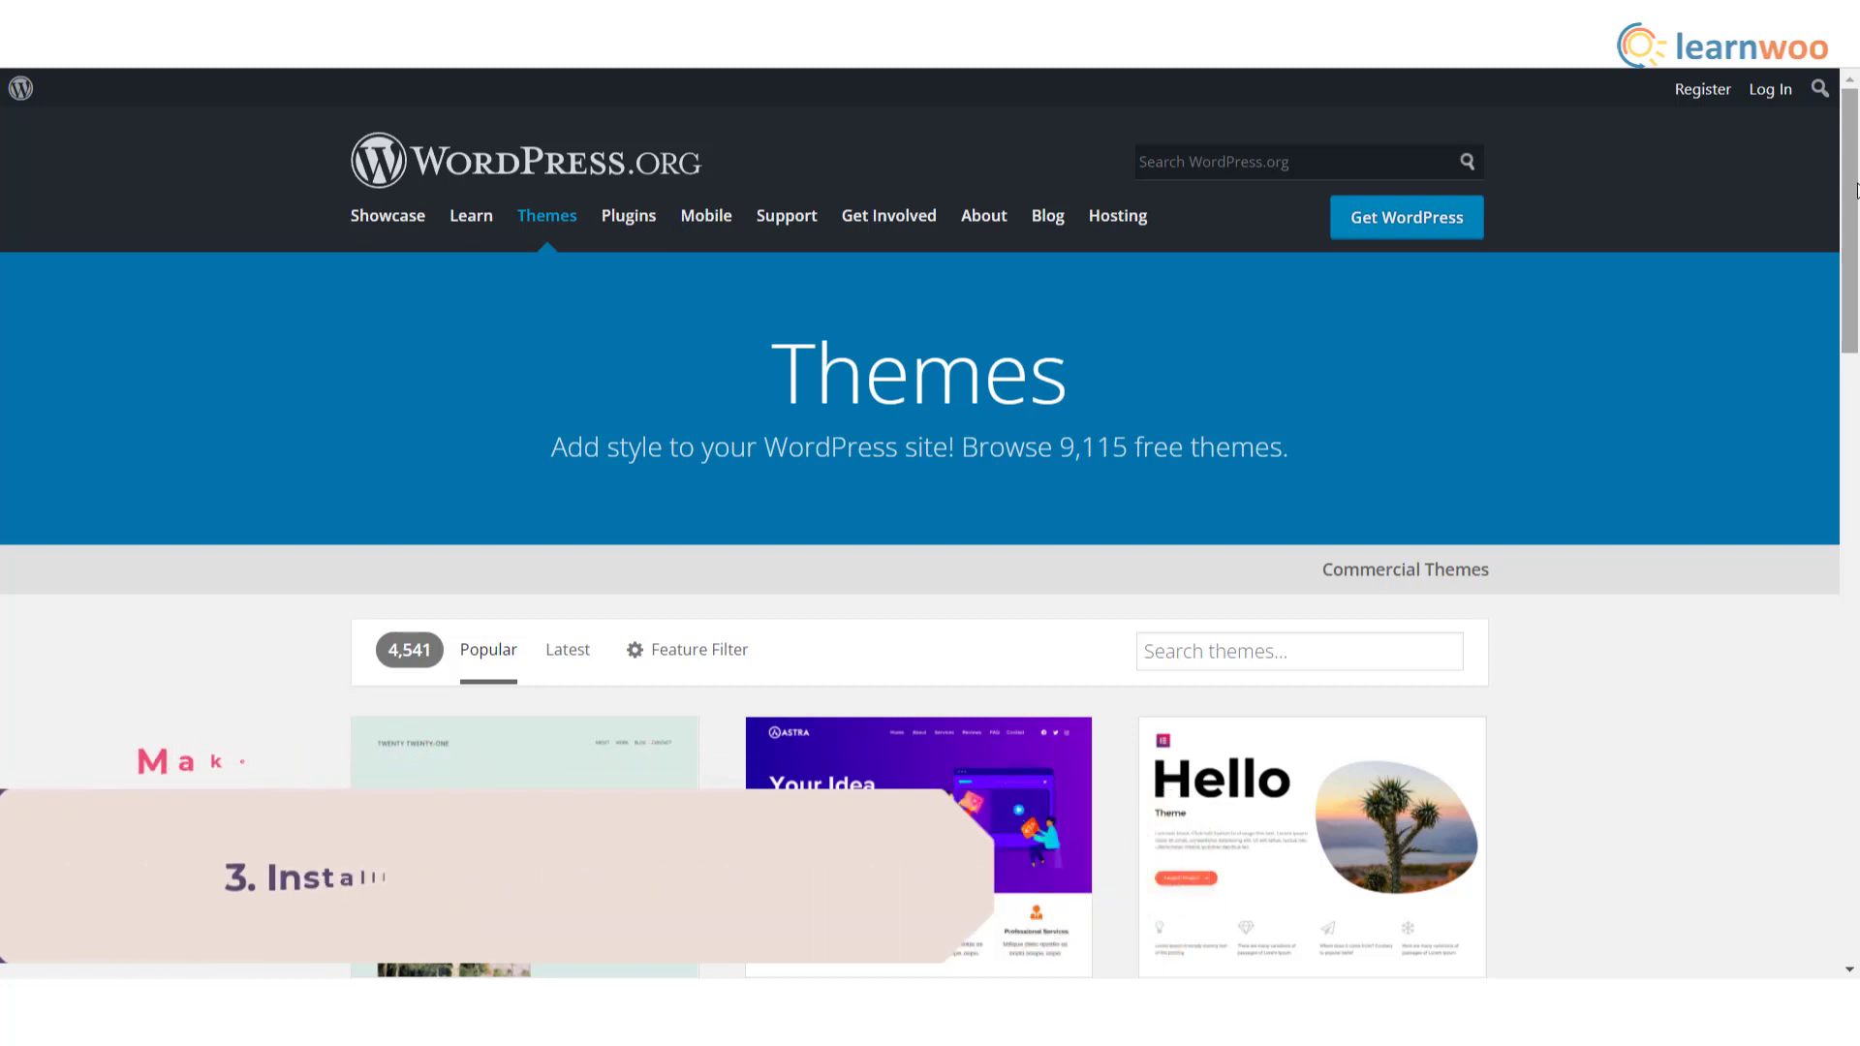
{"action": "left_click_drag", "start_coordinate": [1856, 190], "coordinate": [1856, 324]}
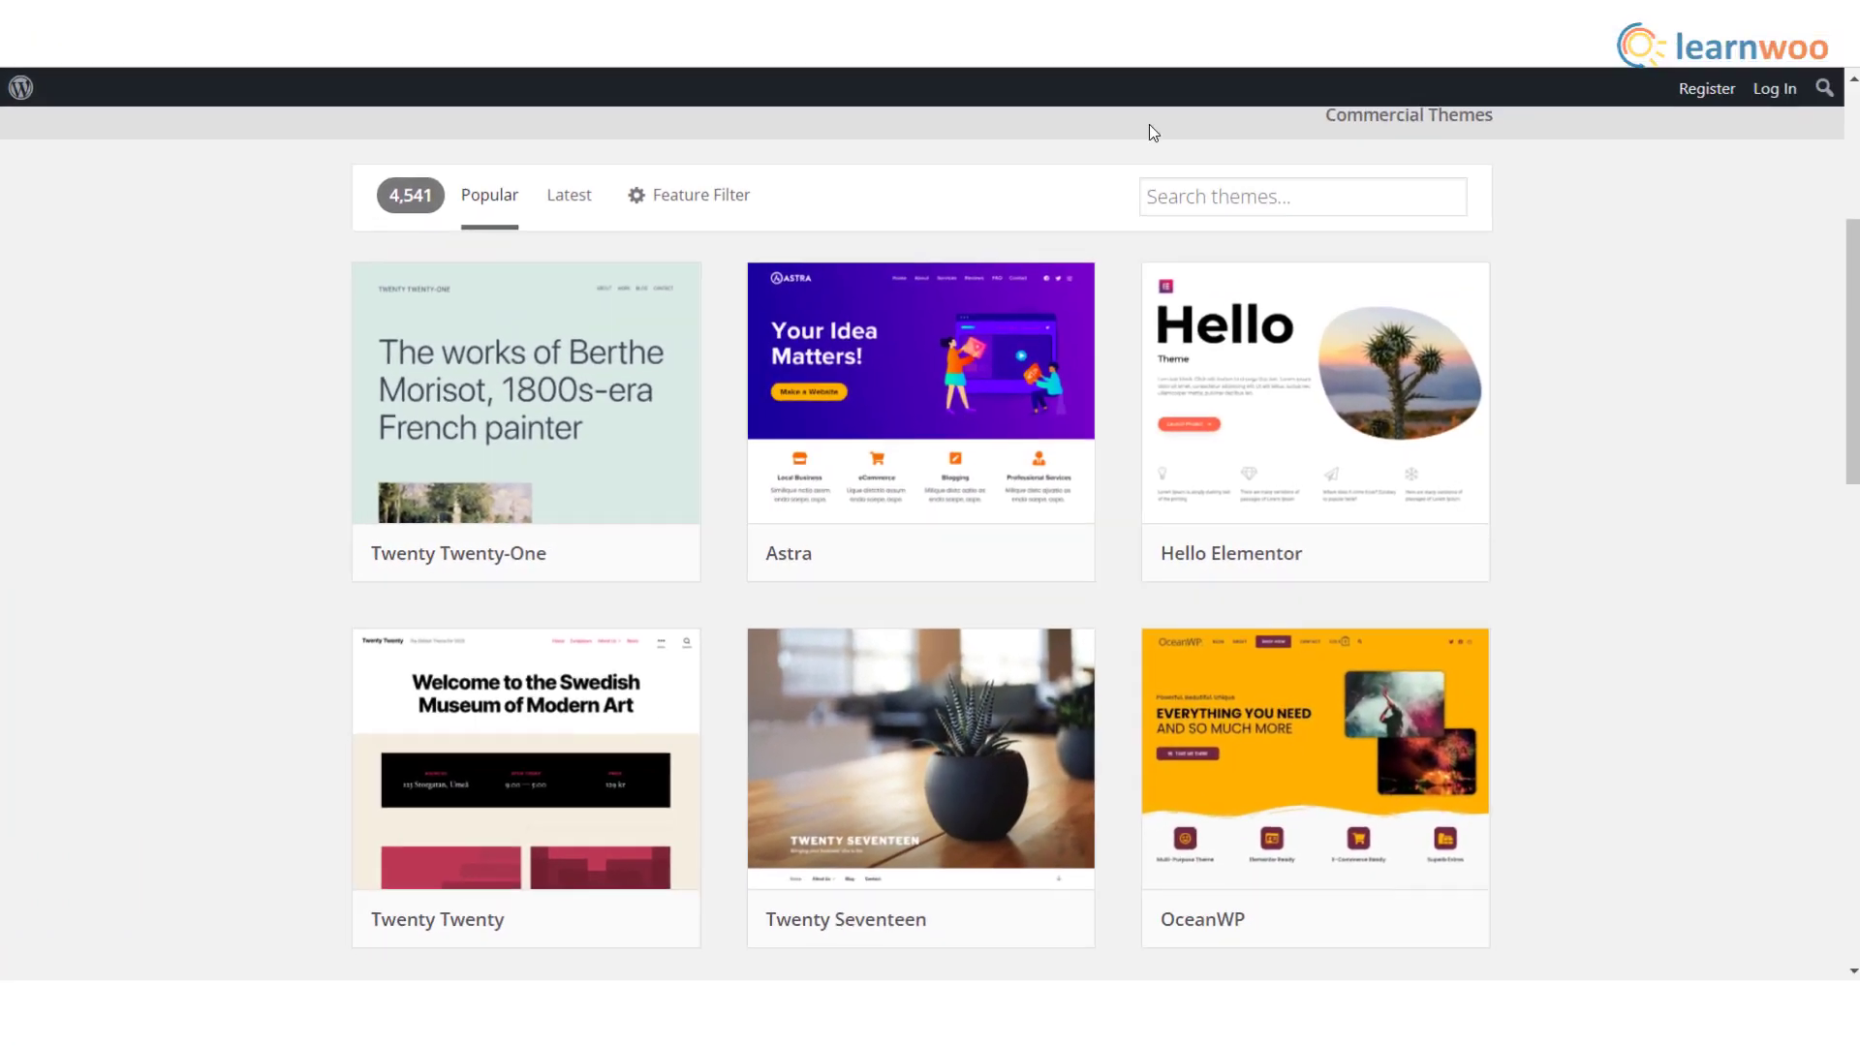
{"action": "mouse_move", "coordinate": [80, 423]}
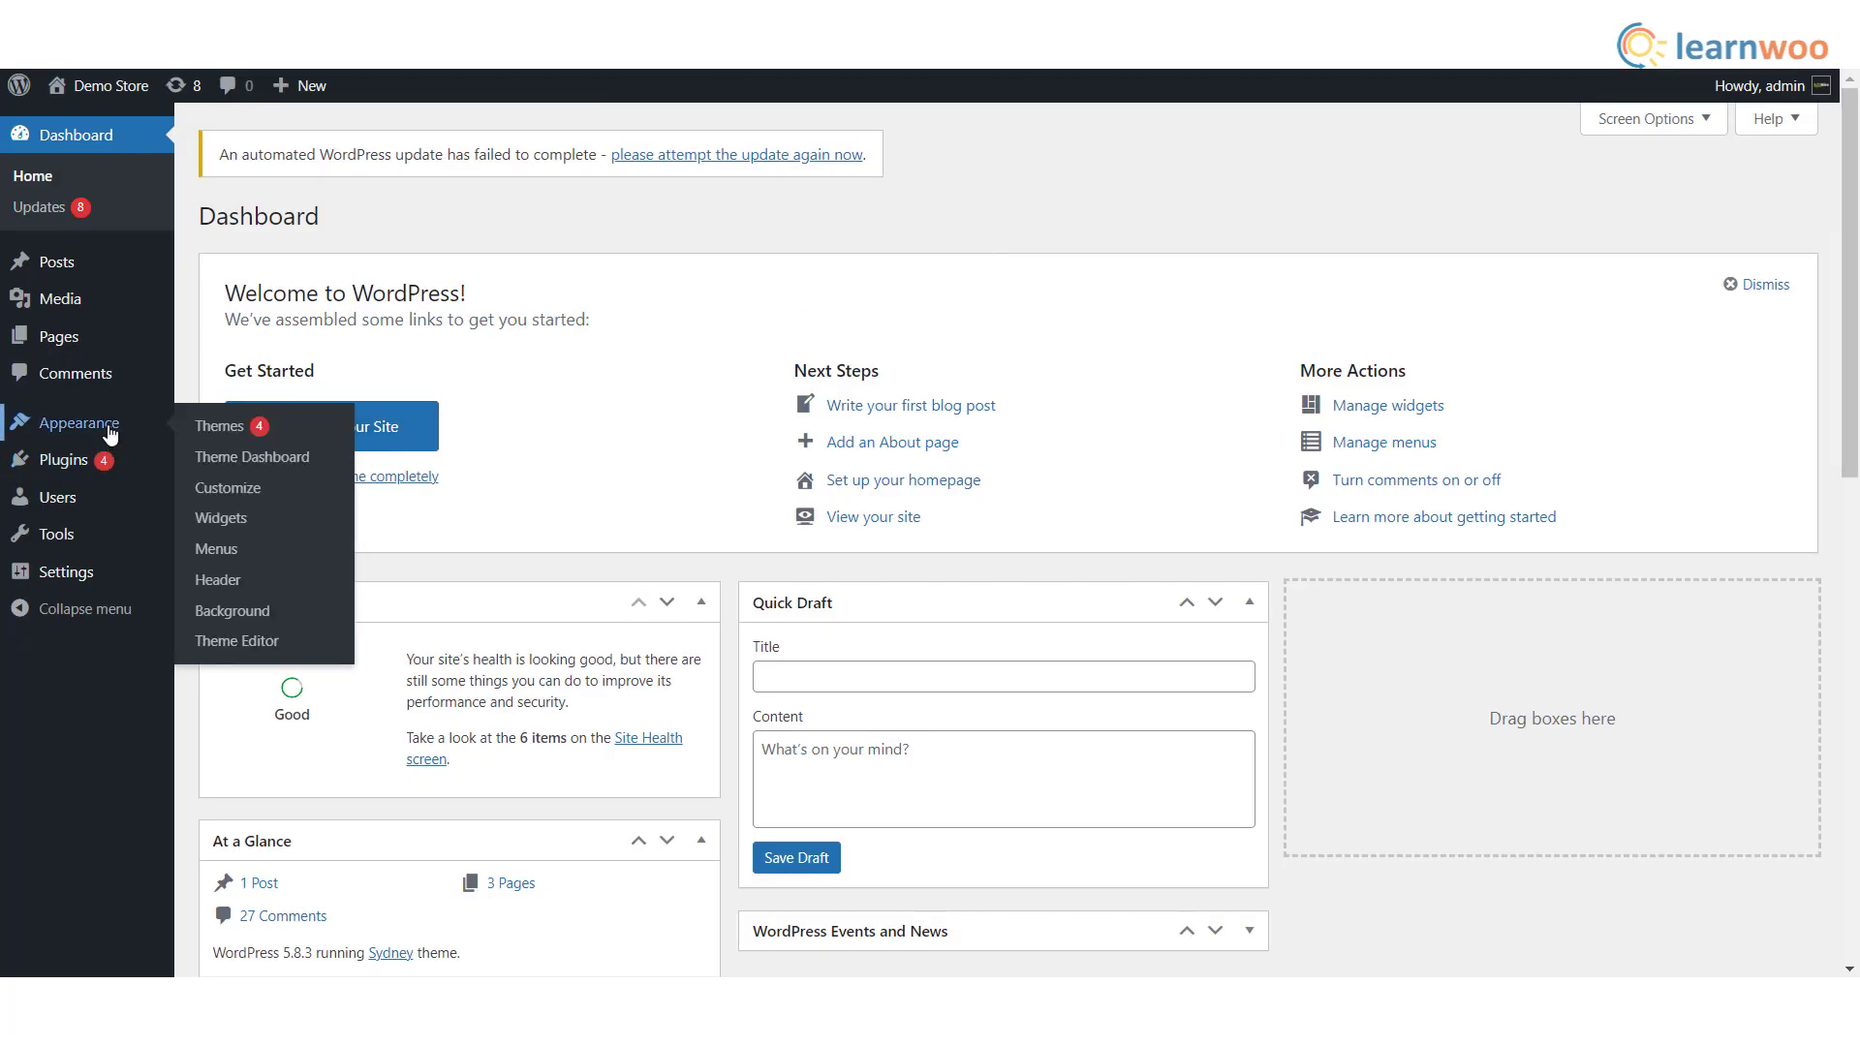
Install the Neve theme from Add Themes and activate it for Demo Store.
{"action": "left_click", "coordinate": [265, 424]}
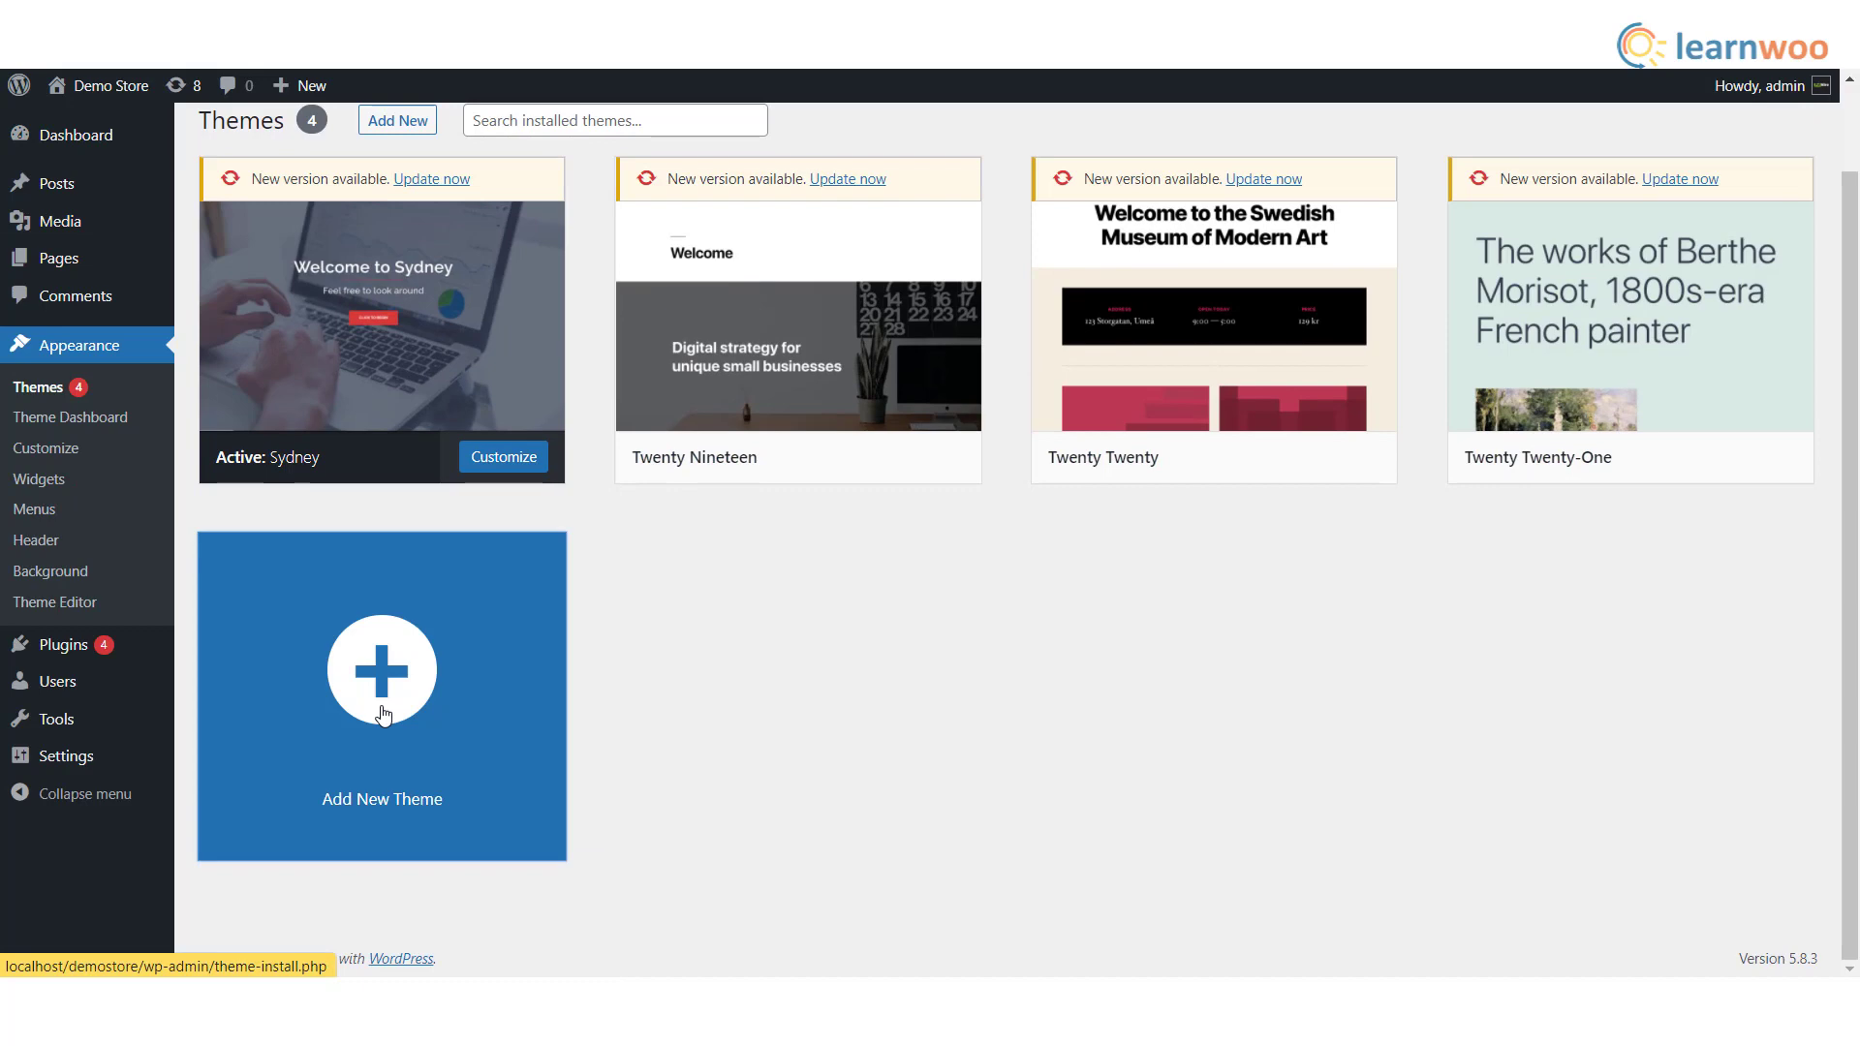
{"action": "left_click", "coordinate": [382, 714]}
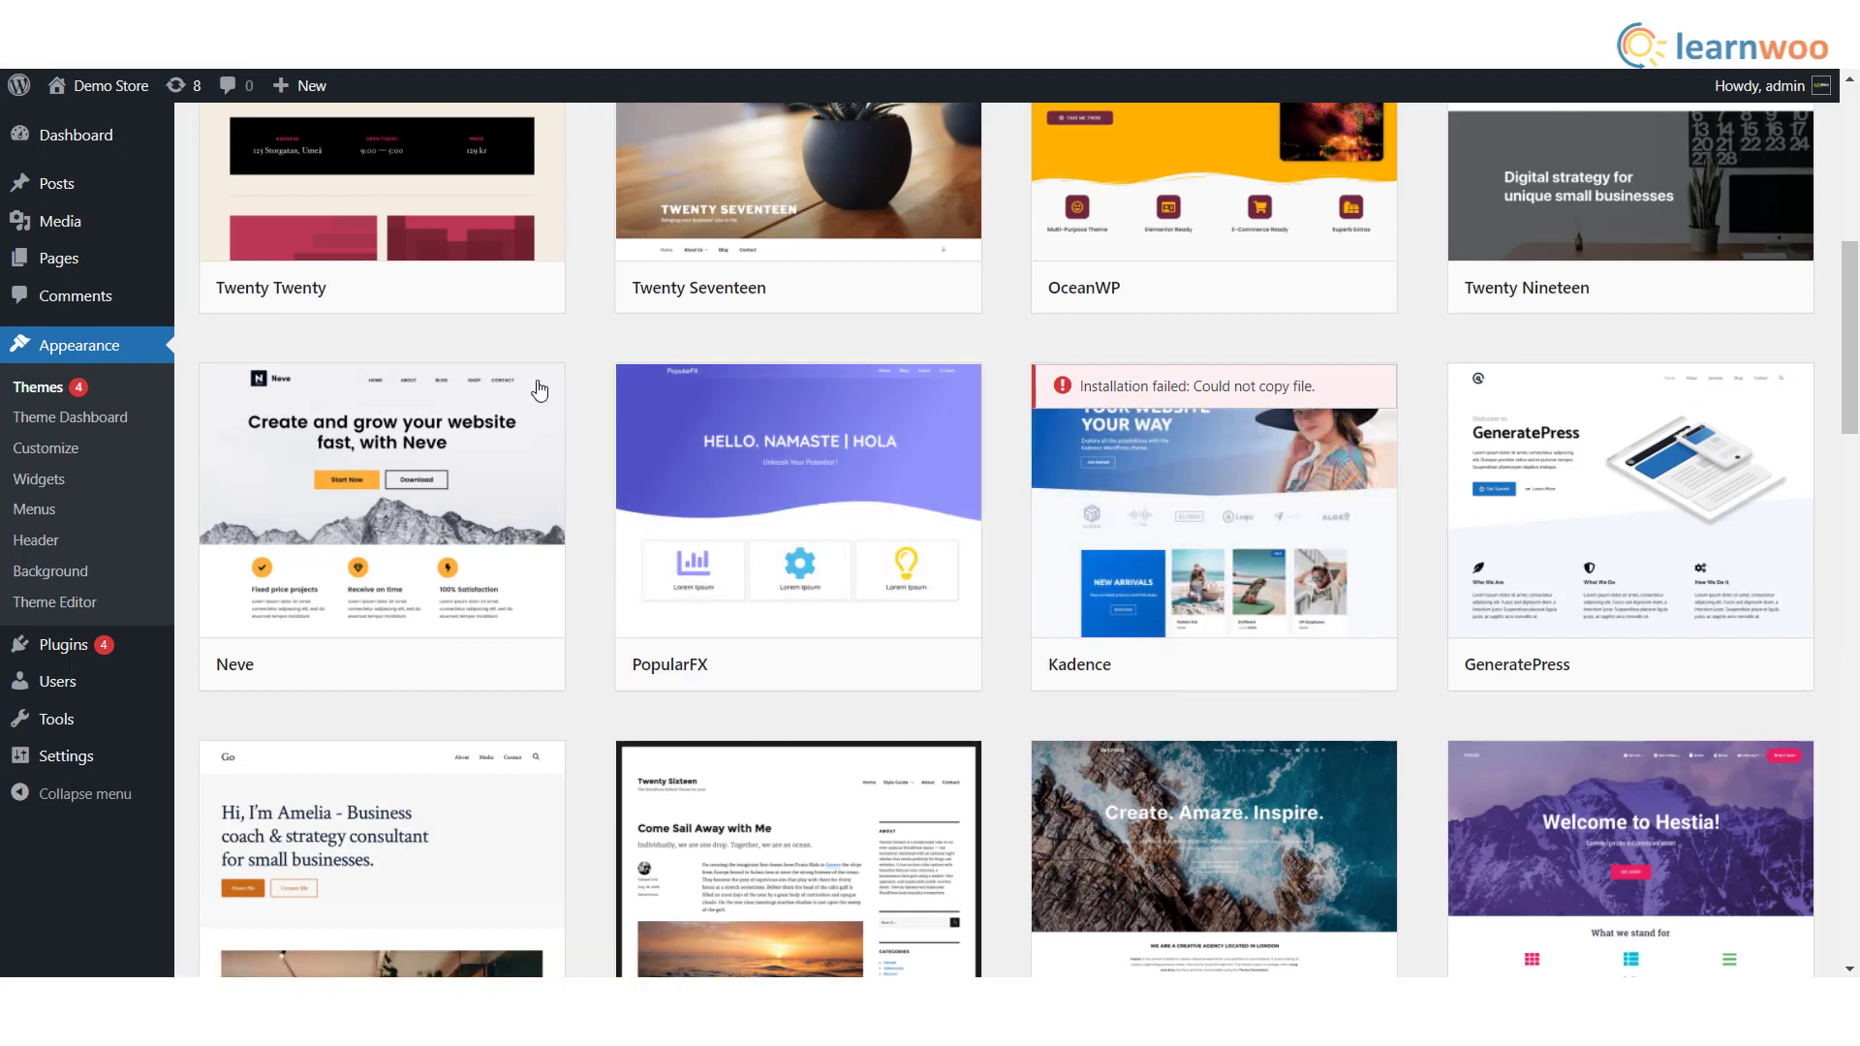
{"action": "mouse_move", "coordinate": [383, 502]}
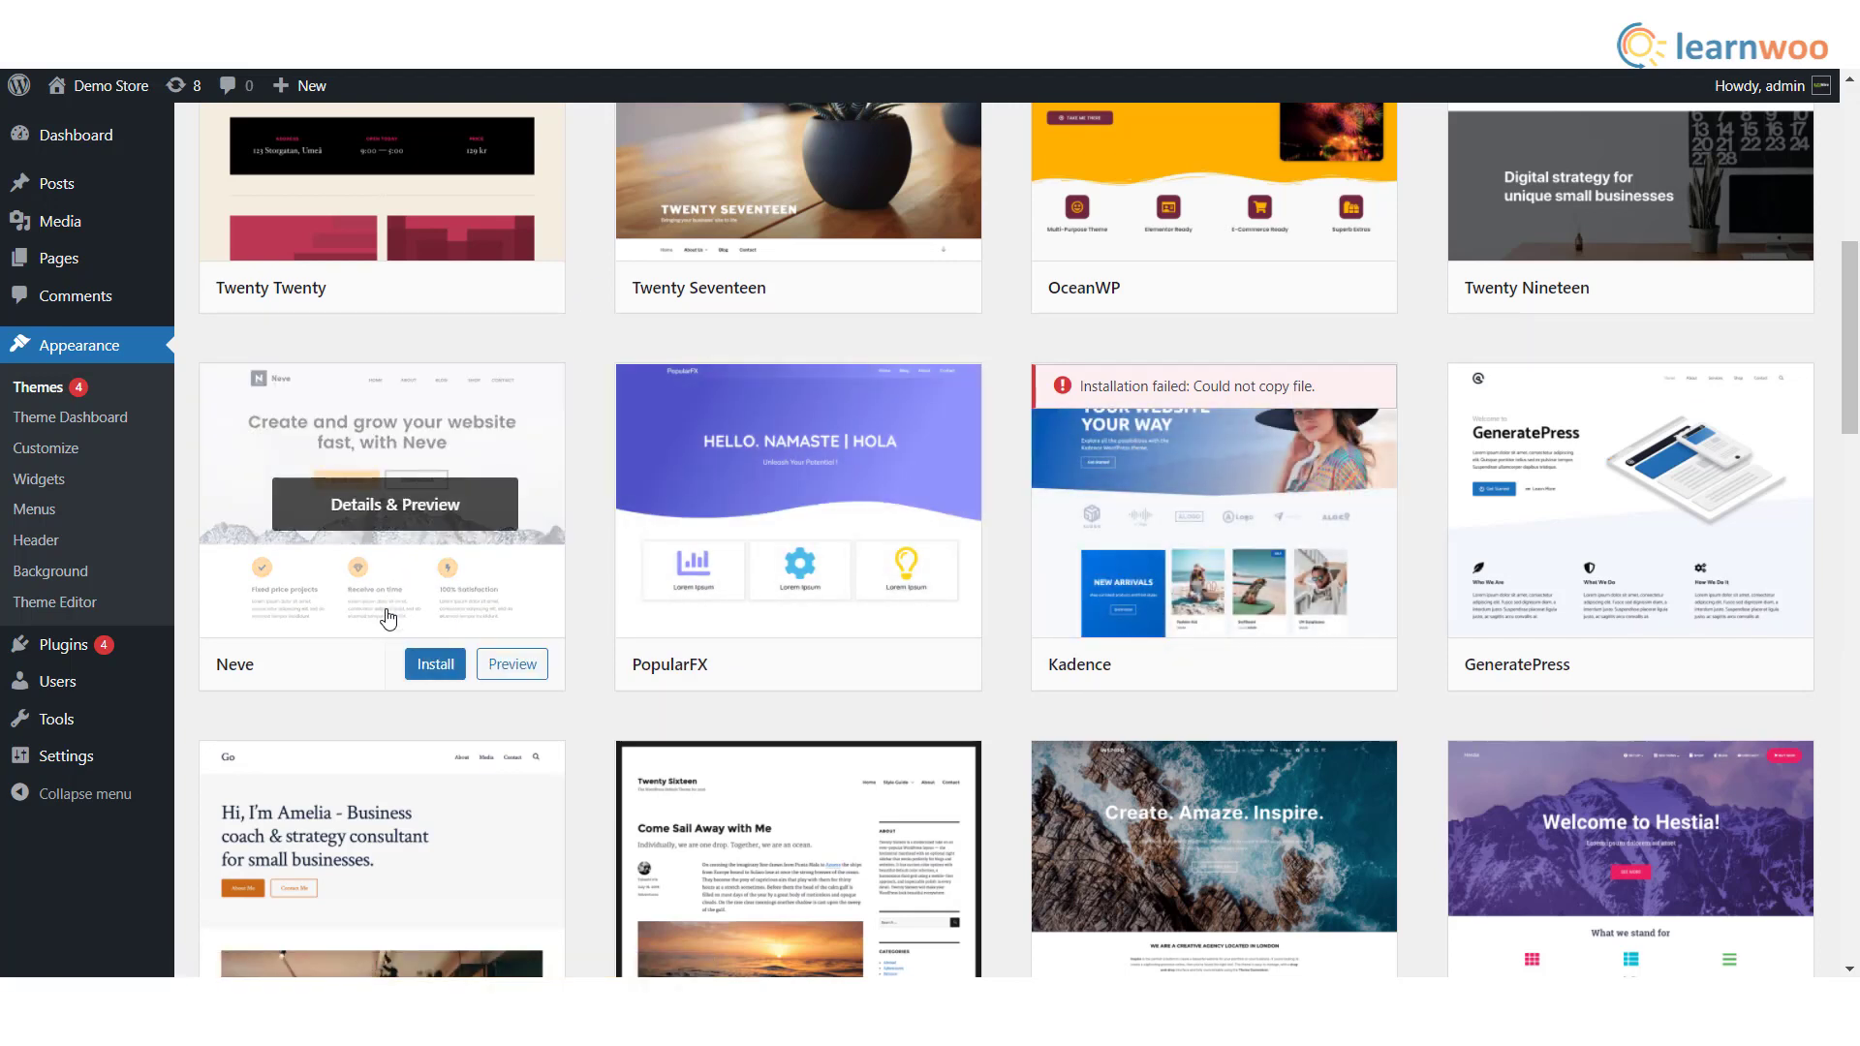
{"action": "left_click", "coordinate": [425, 667]}
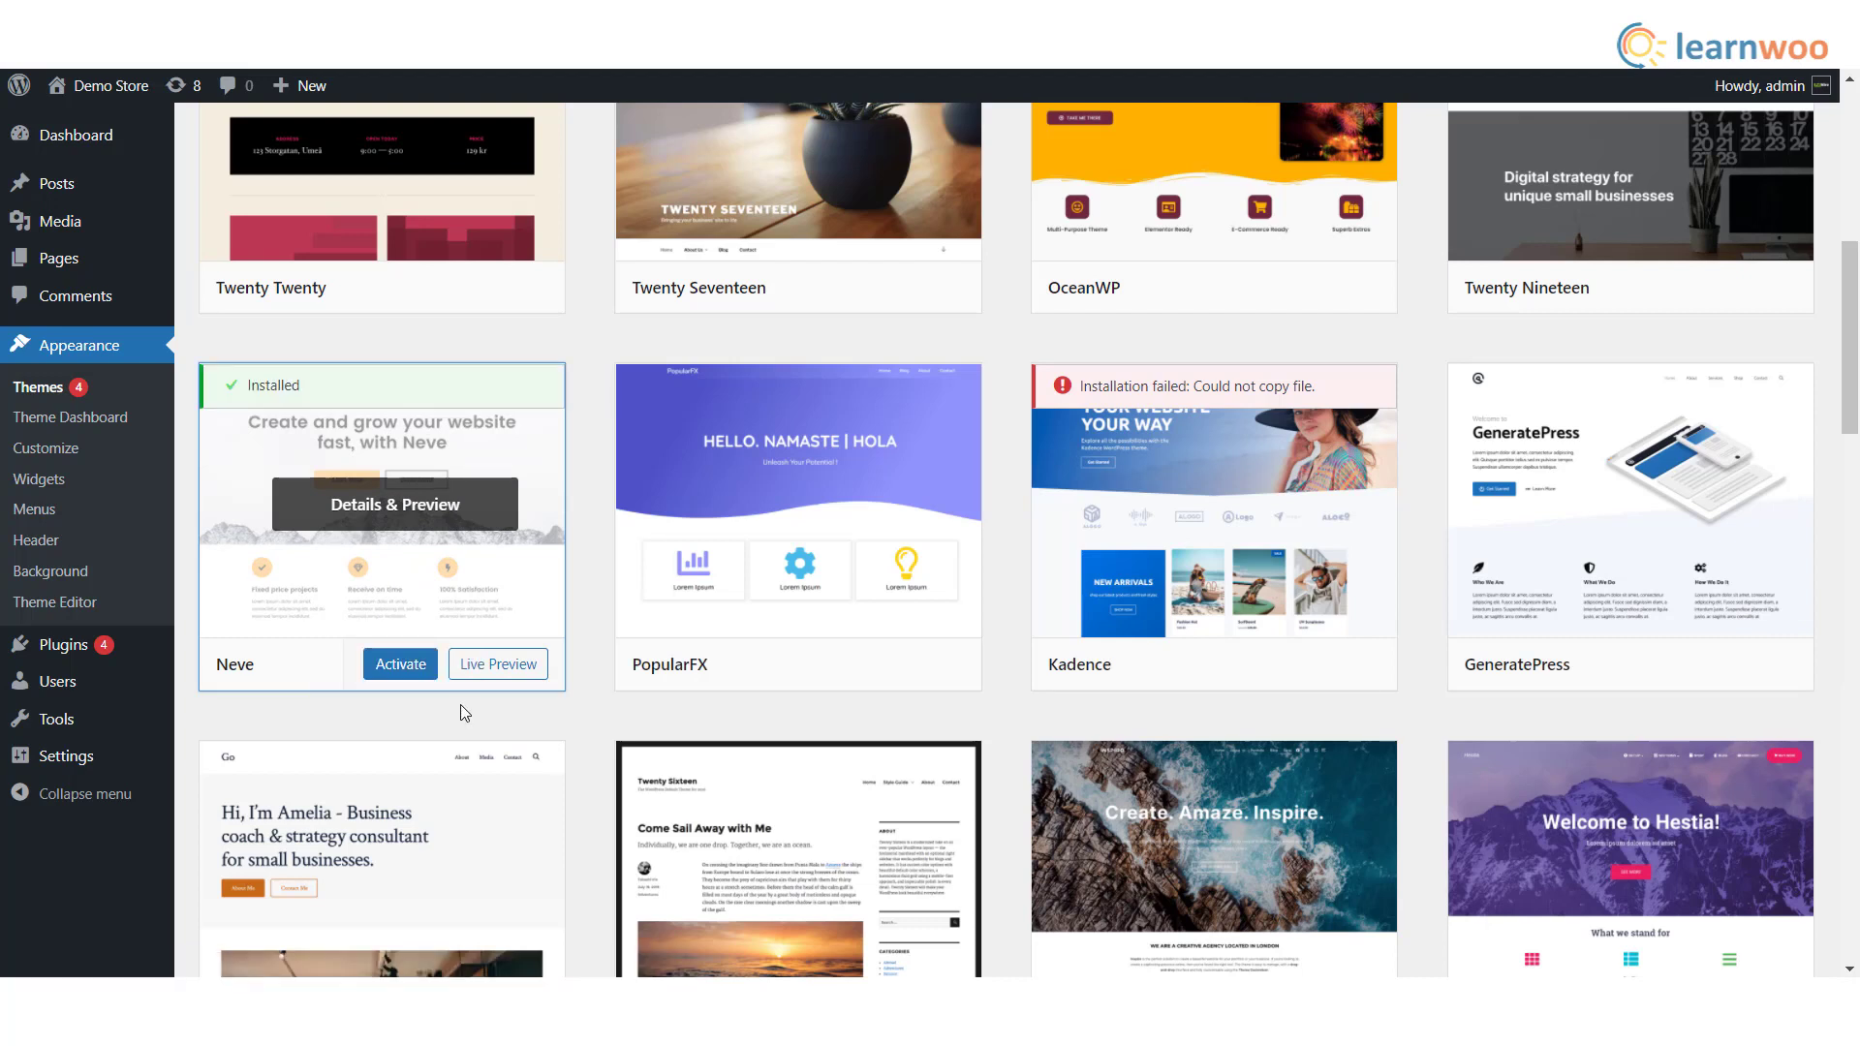
{"action": "left_click", "coordinate": [432, 678]}
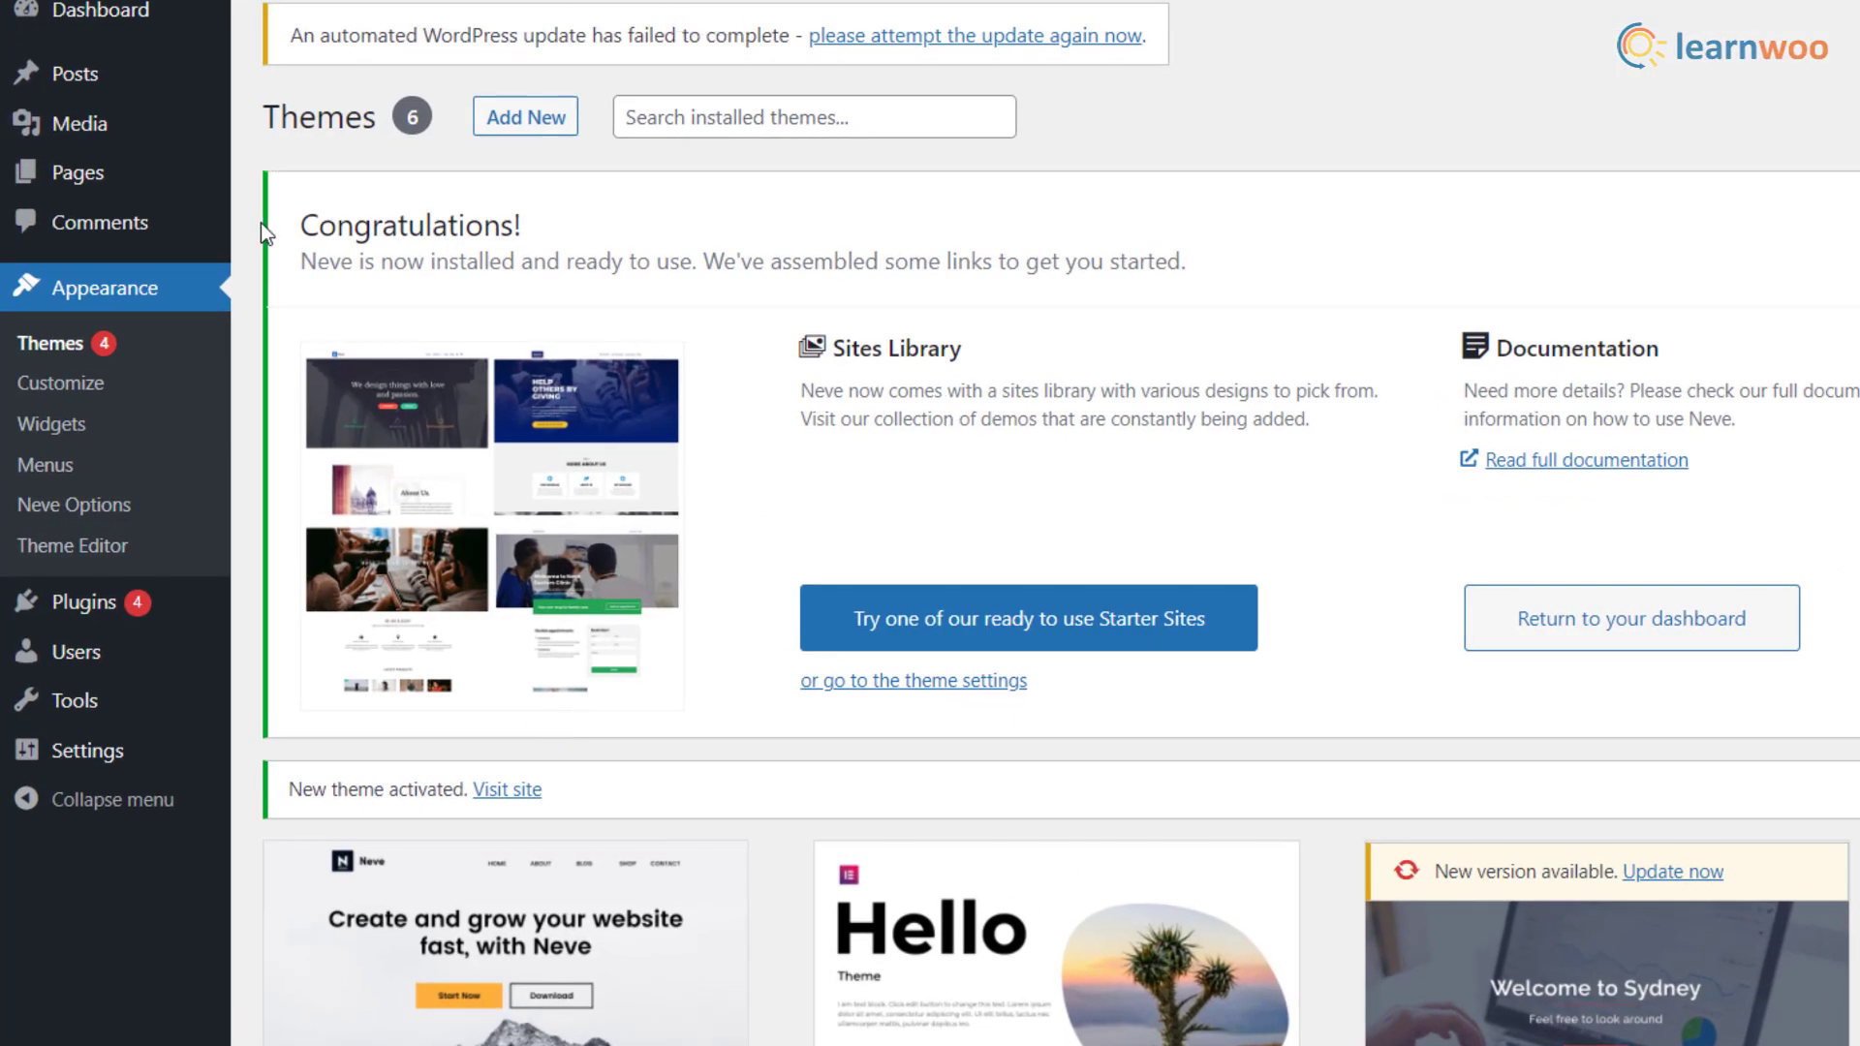
Open the Neve live customizer to preview the Demo Store site.
{"action": "left_click", "coordinate": [140, 387]}
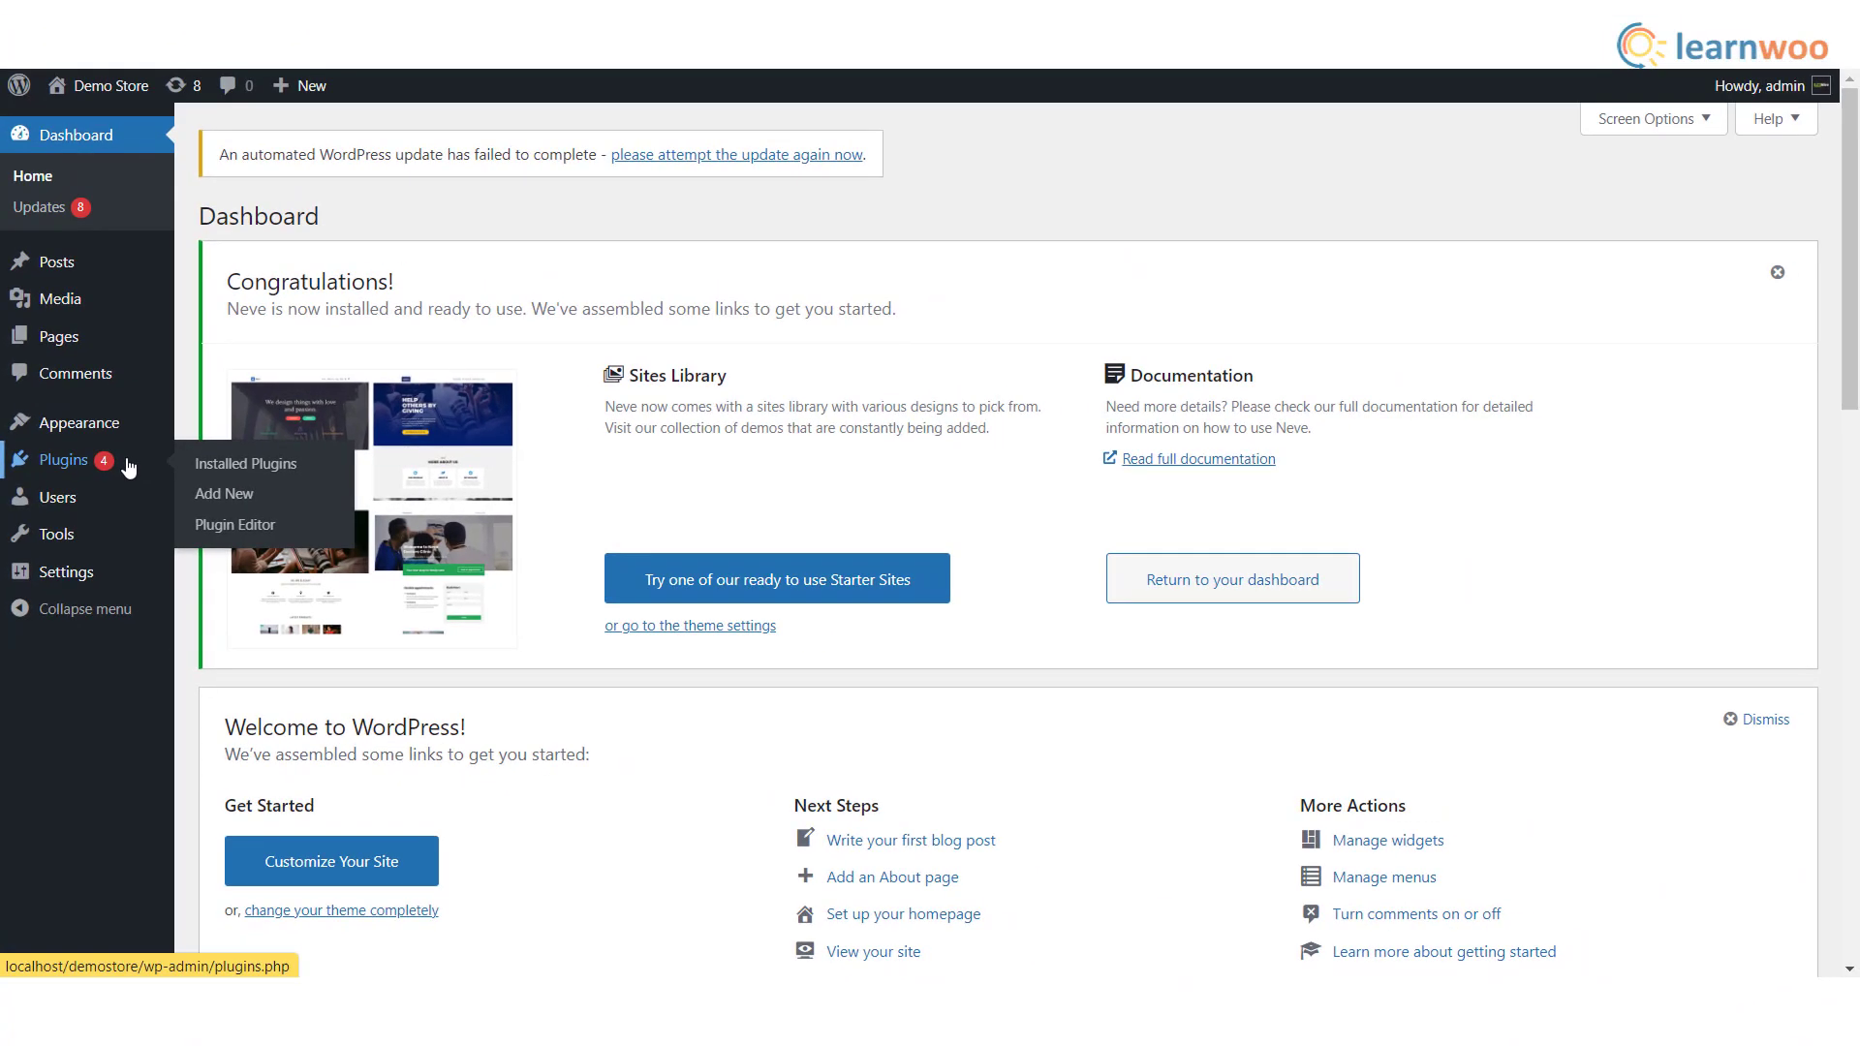
Find Jetpack in the plugin directory, install it and activate it.
{"action": "left_click", "coordinate": [298, 496]}
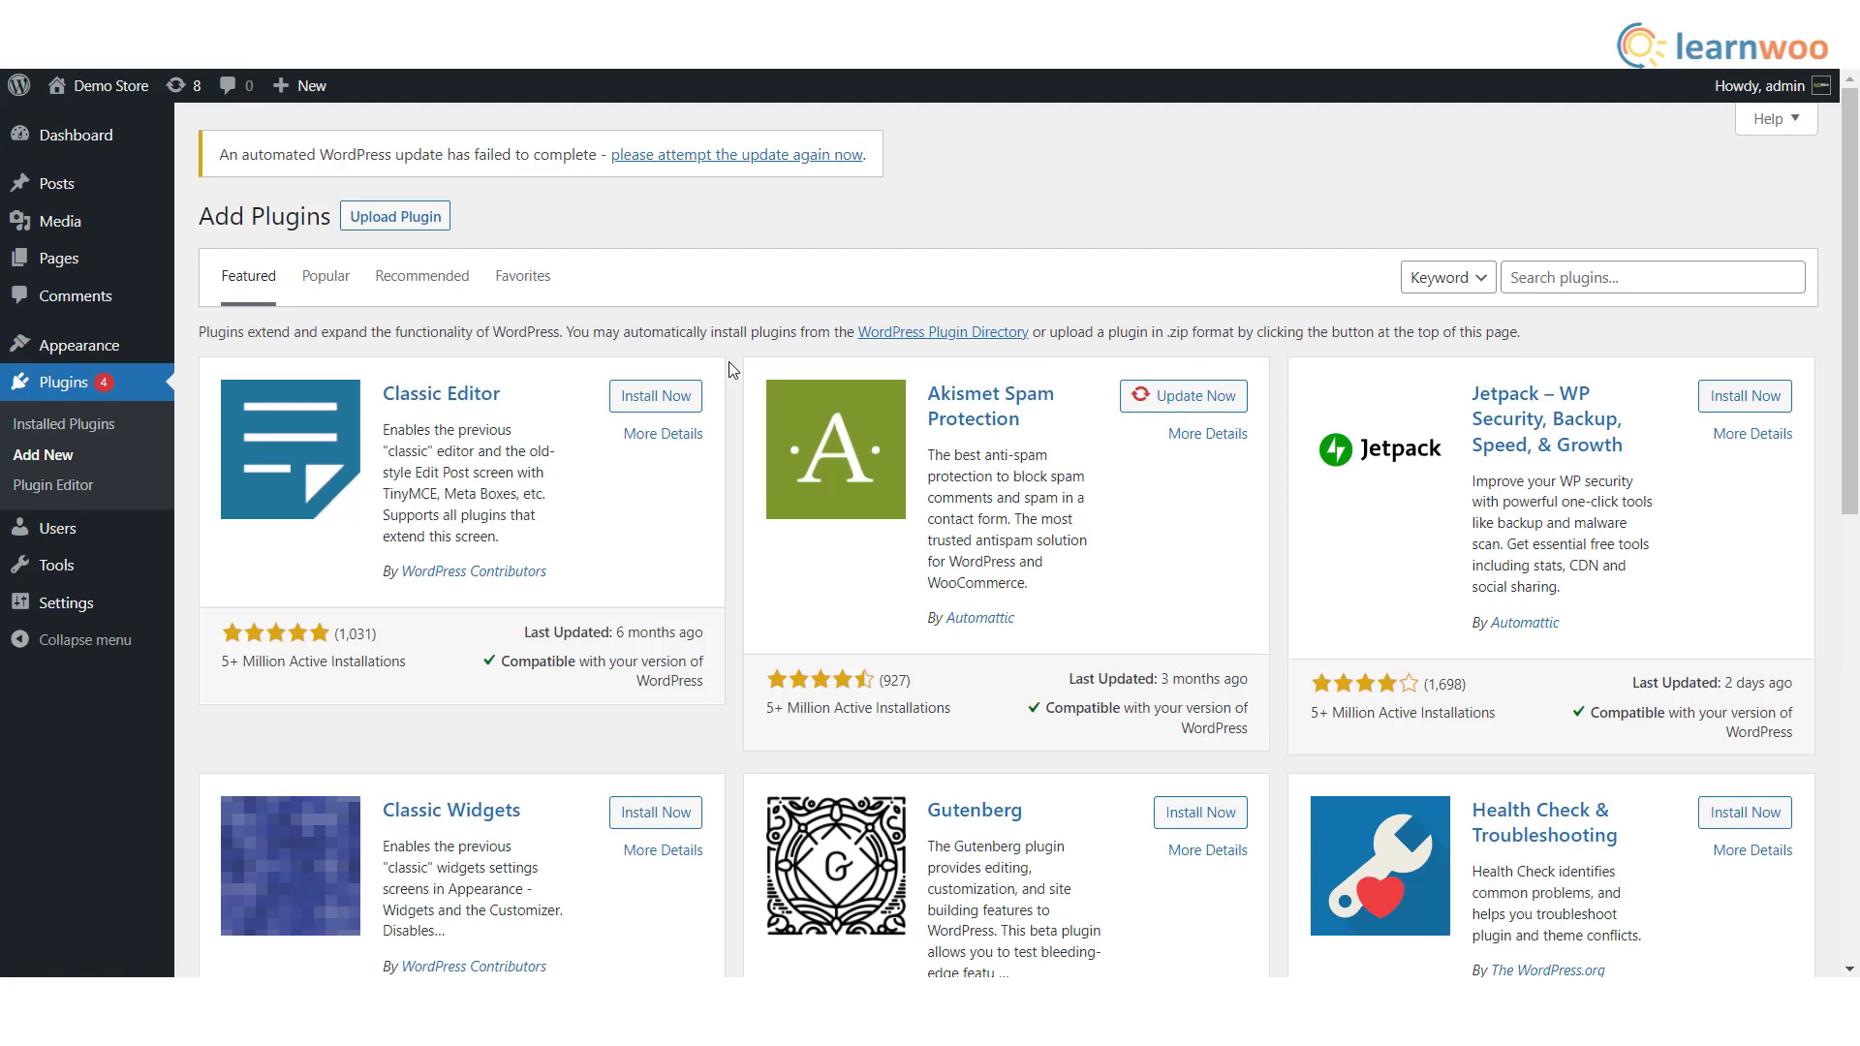
{"action": "left_click", "coordinate": [1566, 278]}
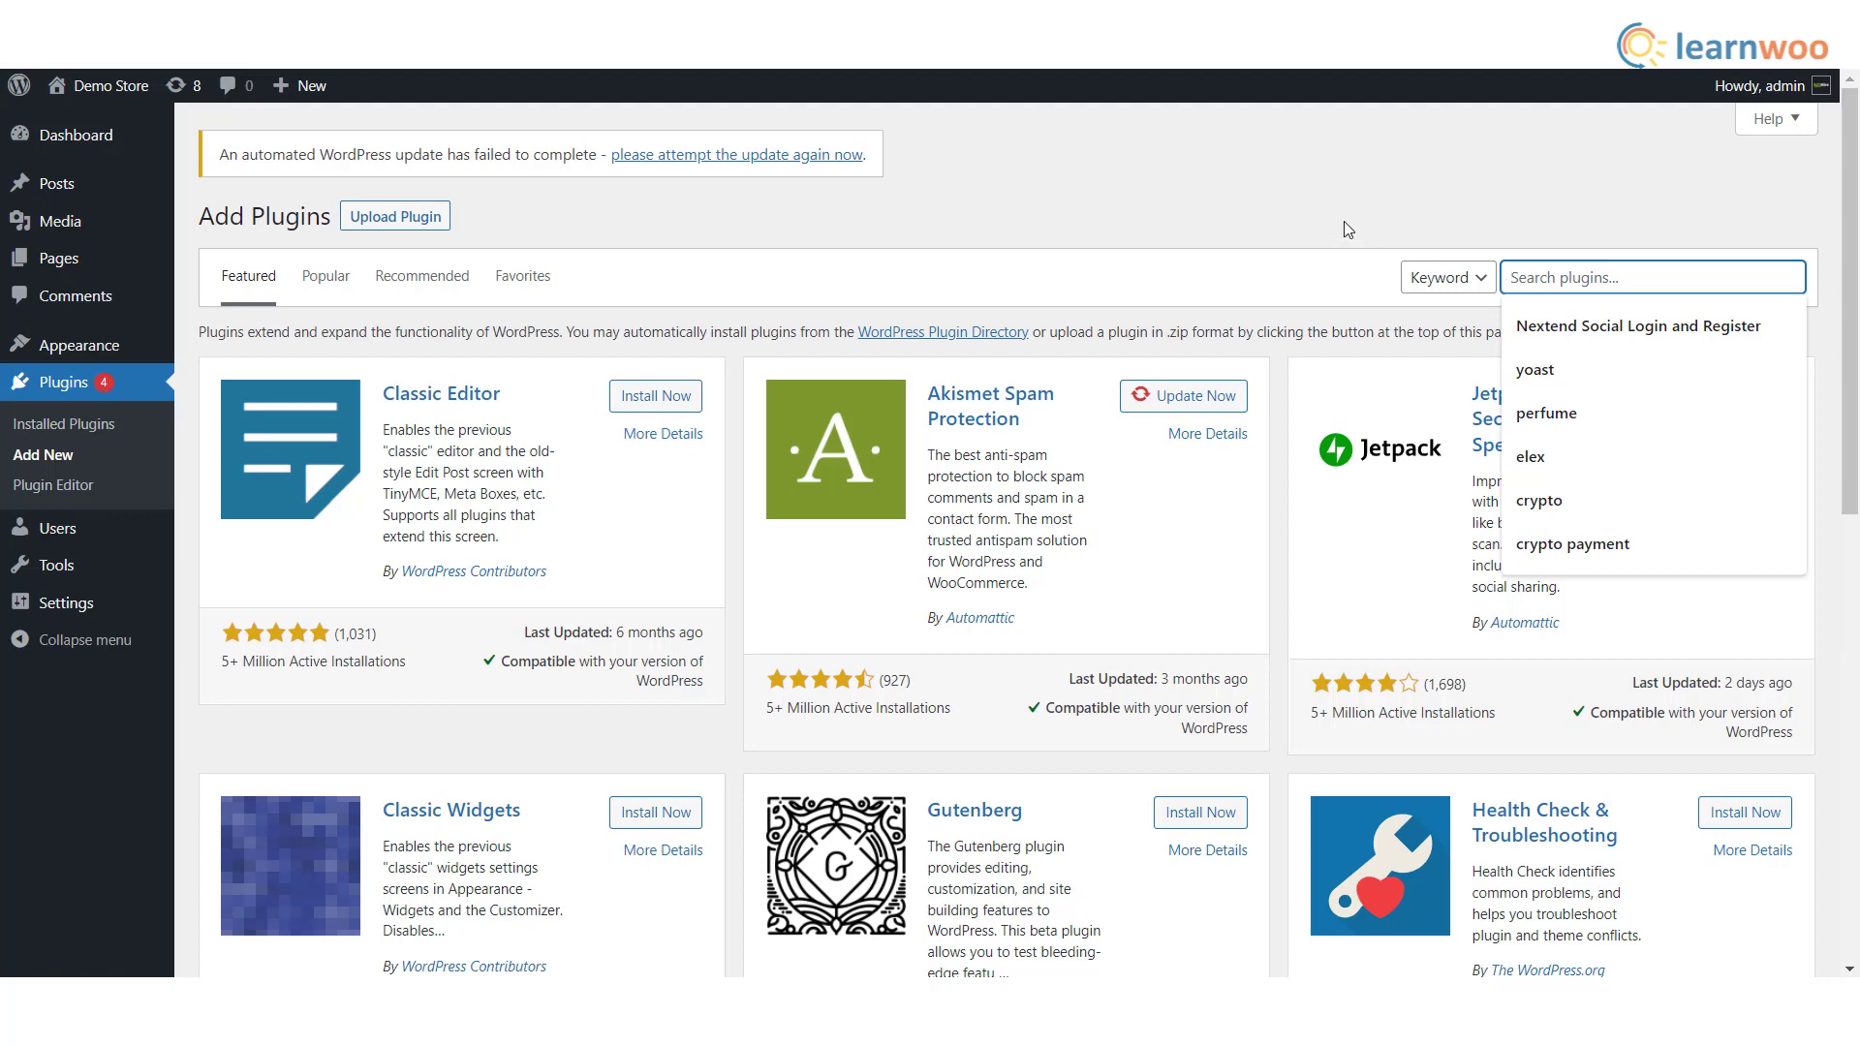
{"action": "left_click", "coordinate": [1272, 203]}
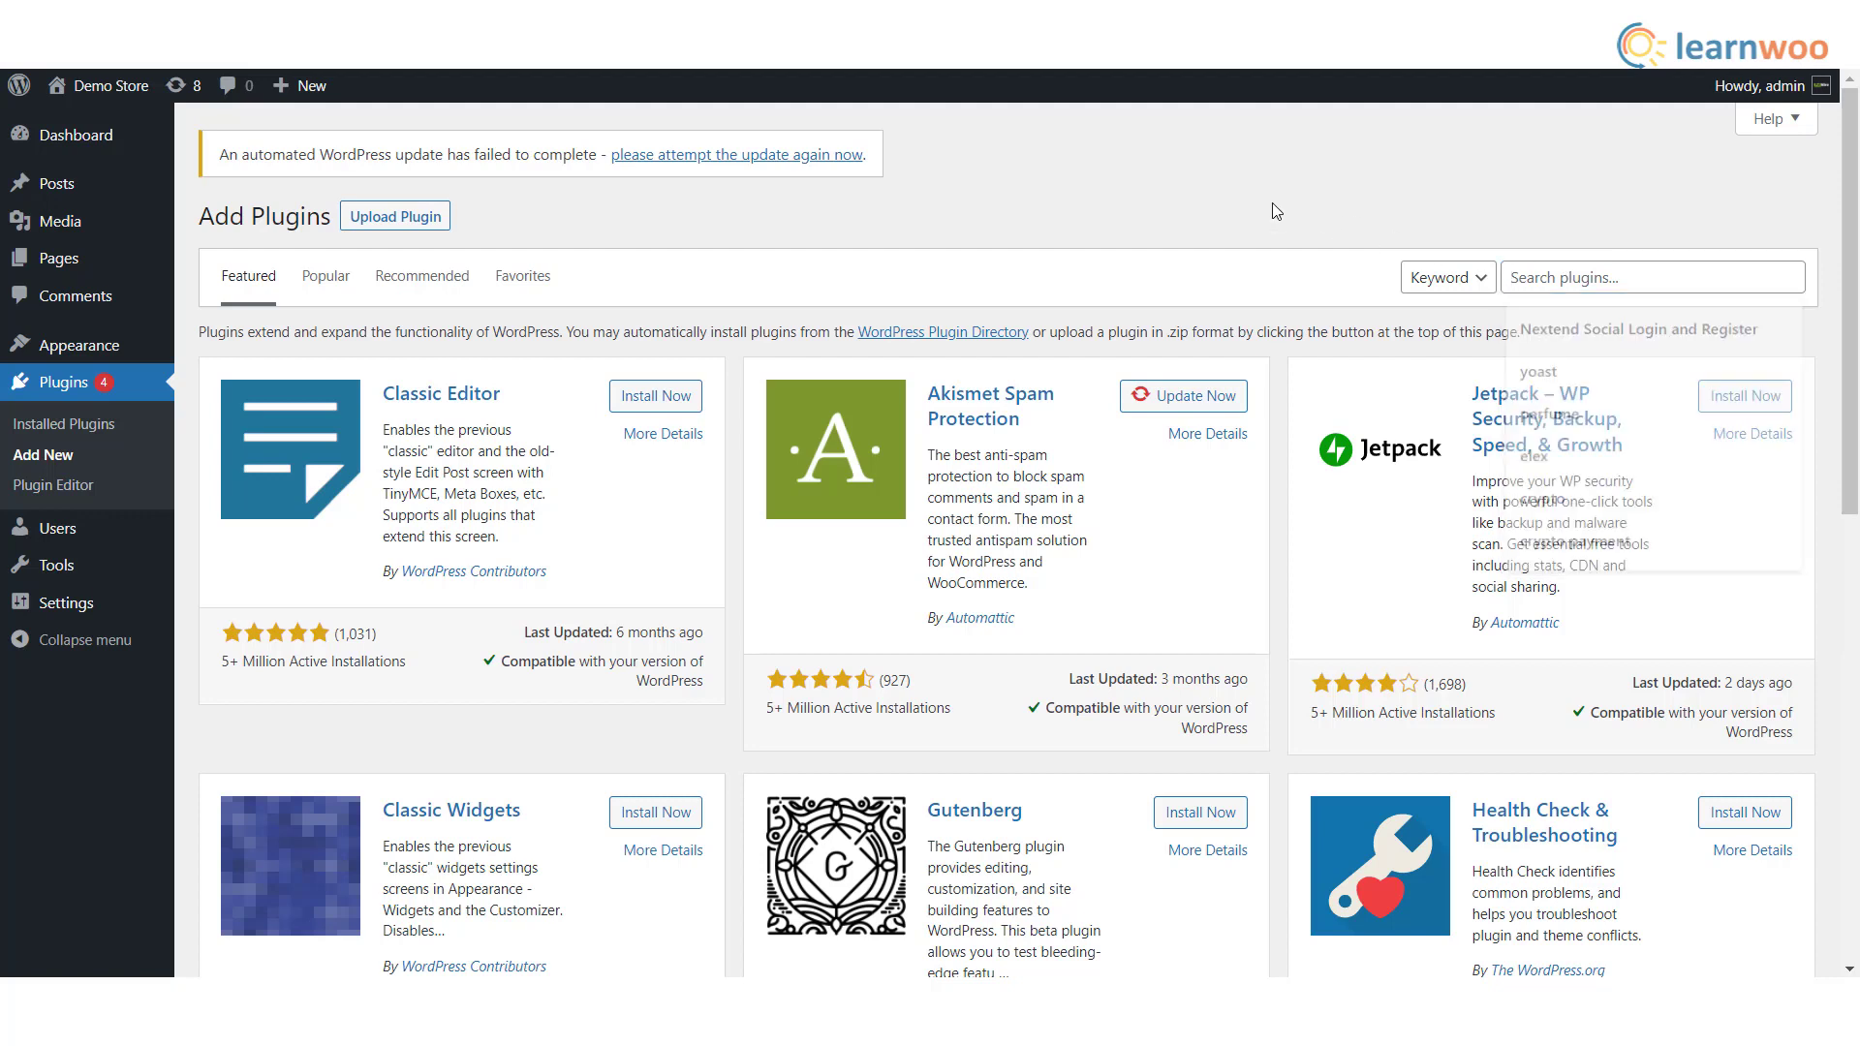
{"action": "left_click", "coordinate": [1777, 403]}
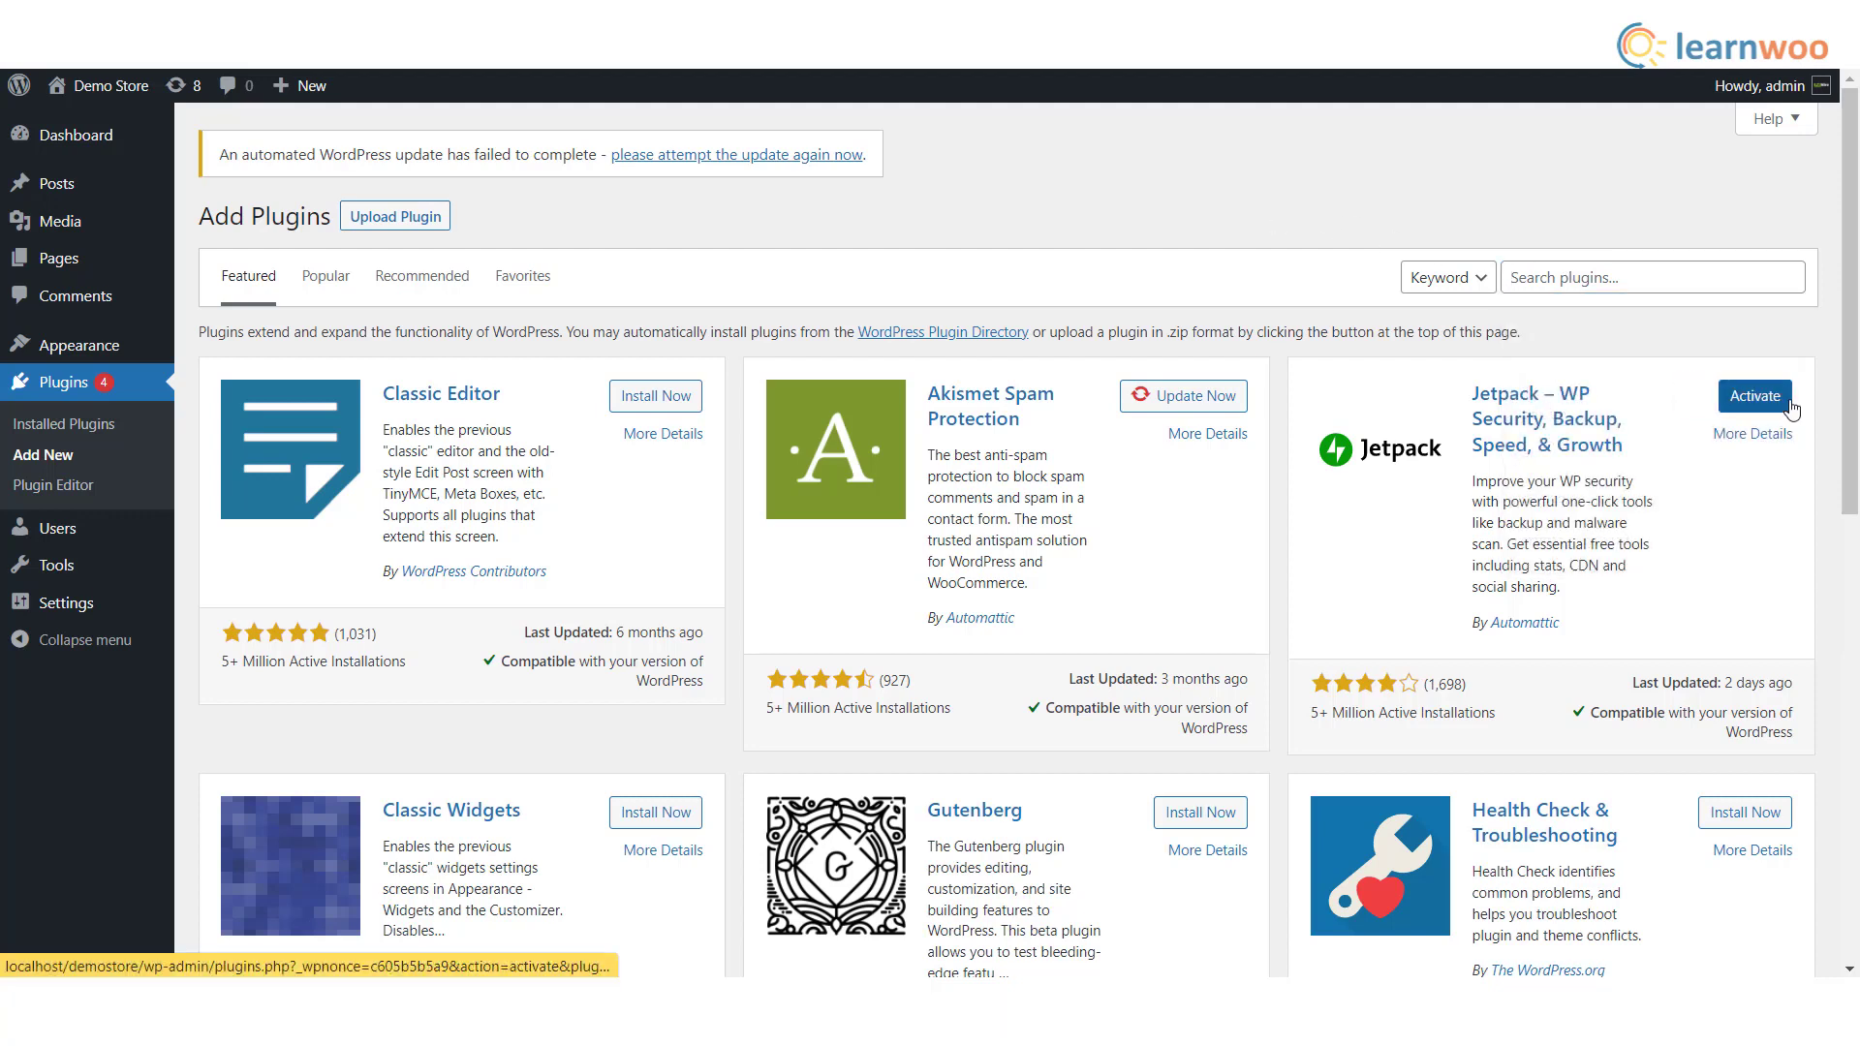
{"action": "left_click", "coordinate": [1791, 409]}
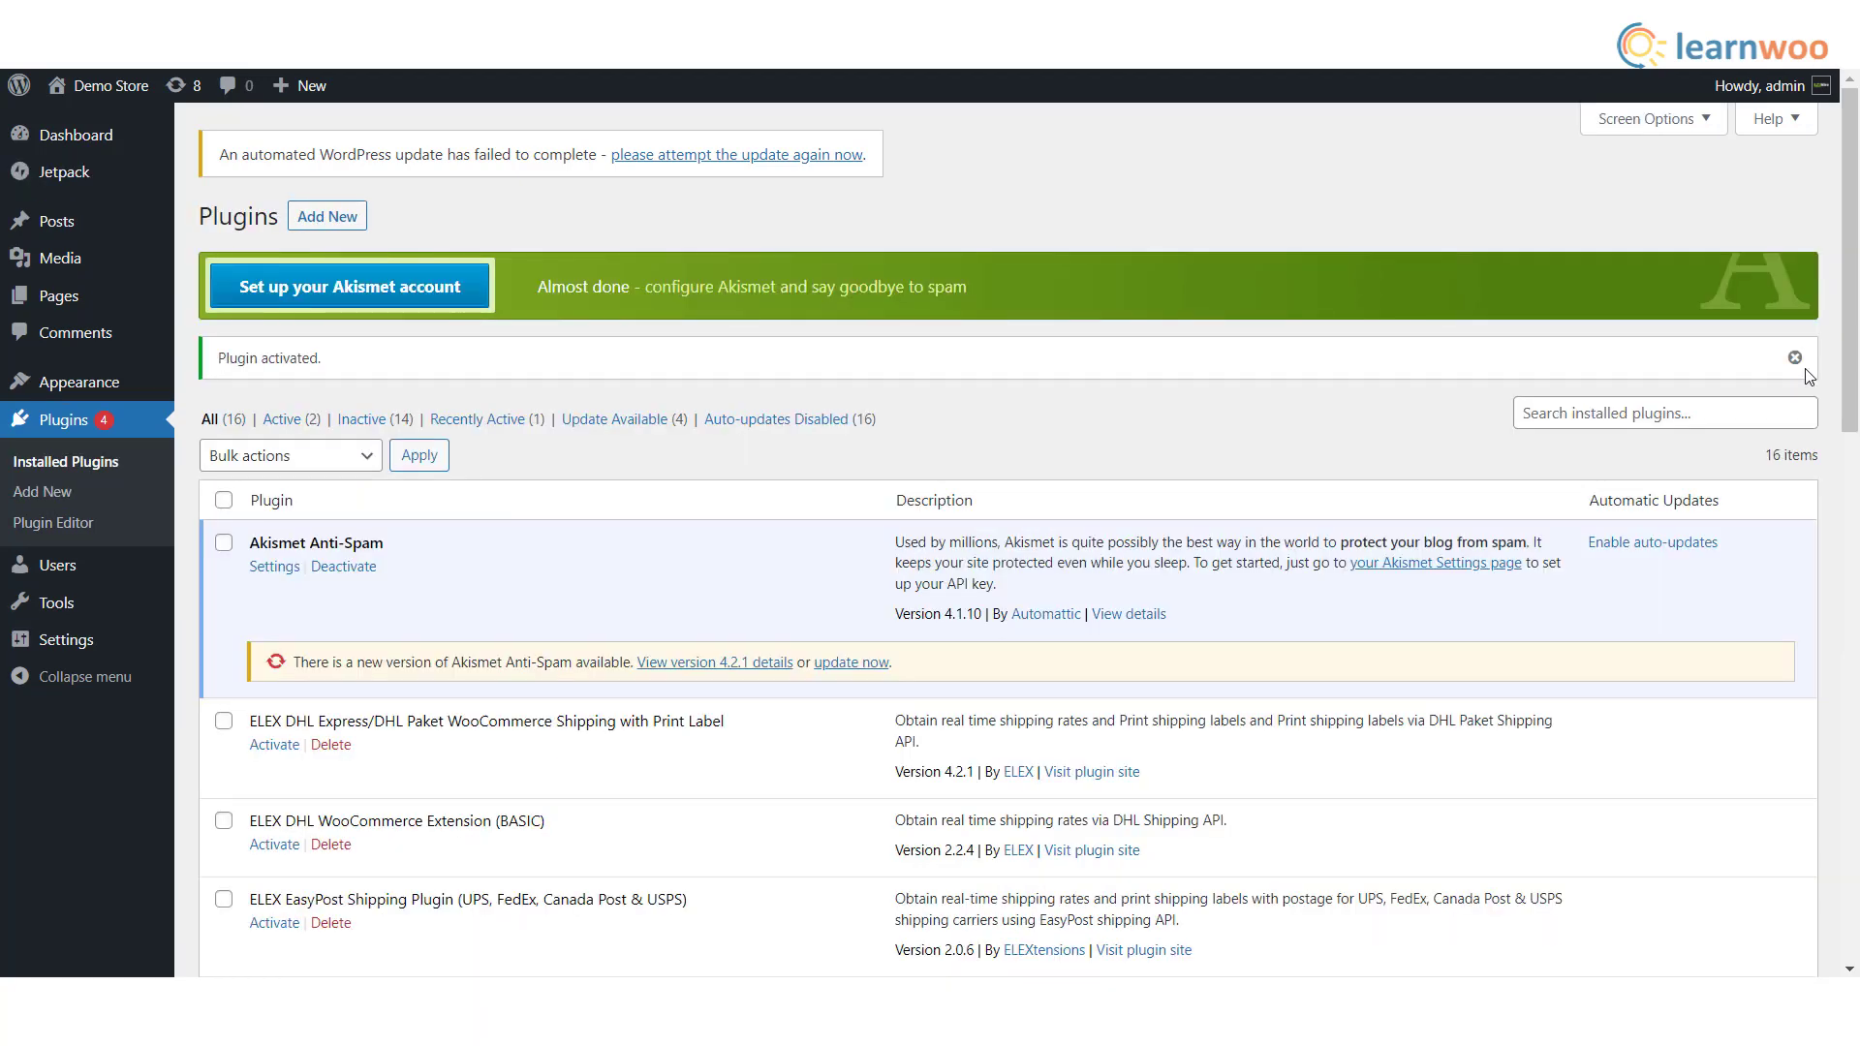
Review details of Yoast SEO, Site Kit by Google and Wordfence Security plugins.
{"action": "left_click", "coordinate": [121, 494]}
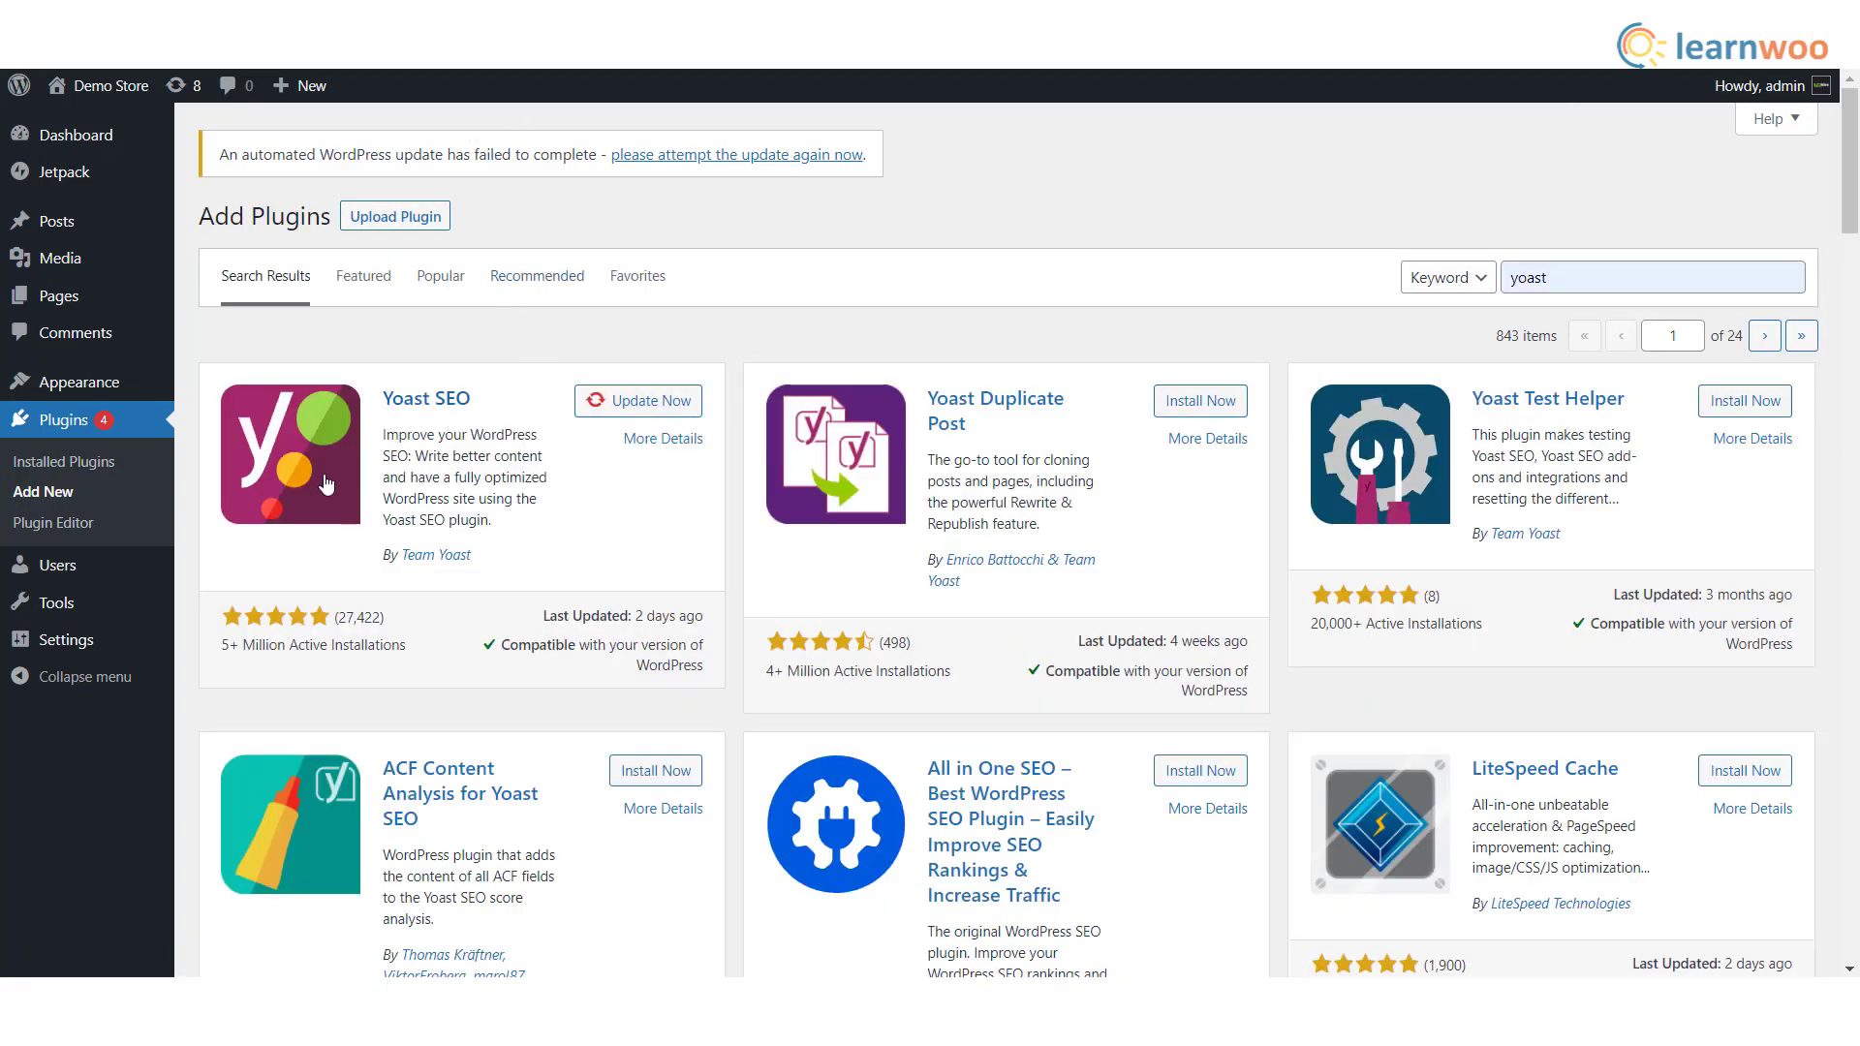
{"action": "left_click", "coordinate": [300, 517]}
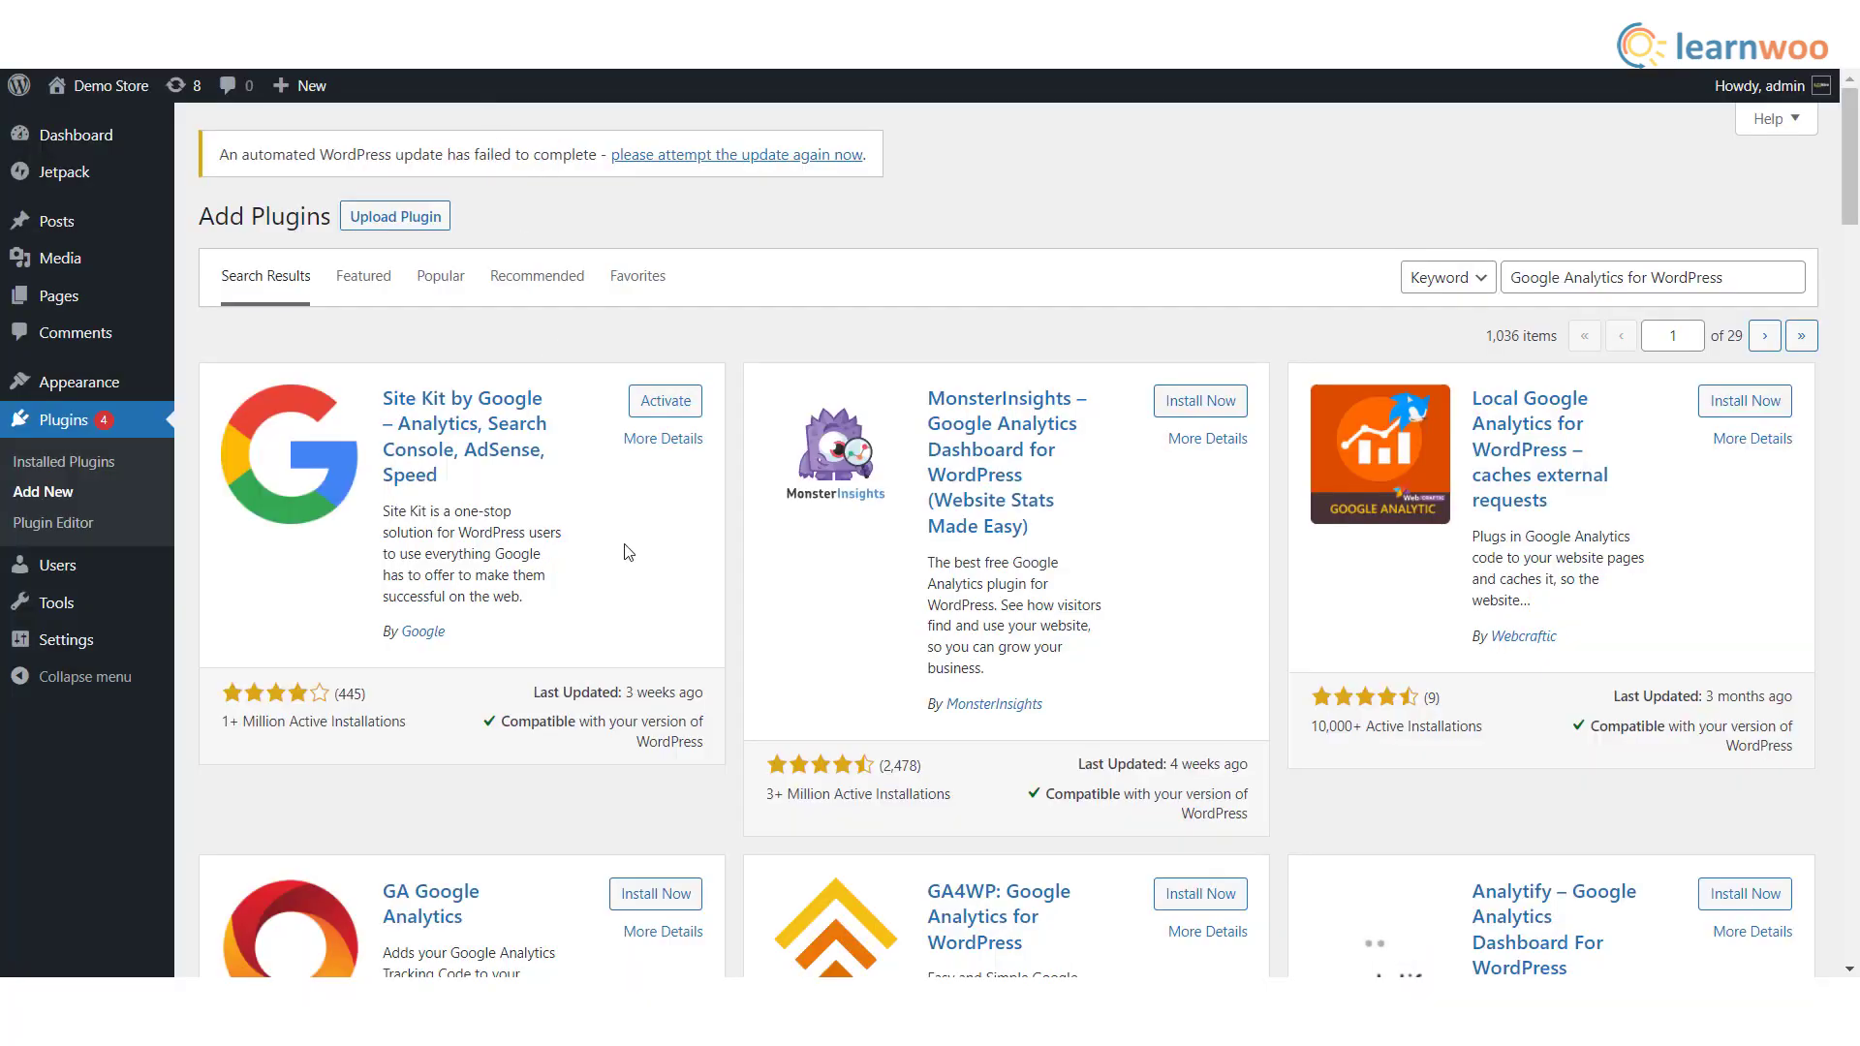
{"action": "left_click", "coordinate": [322, 498]}
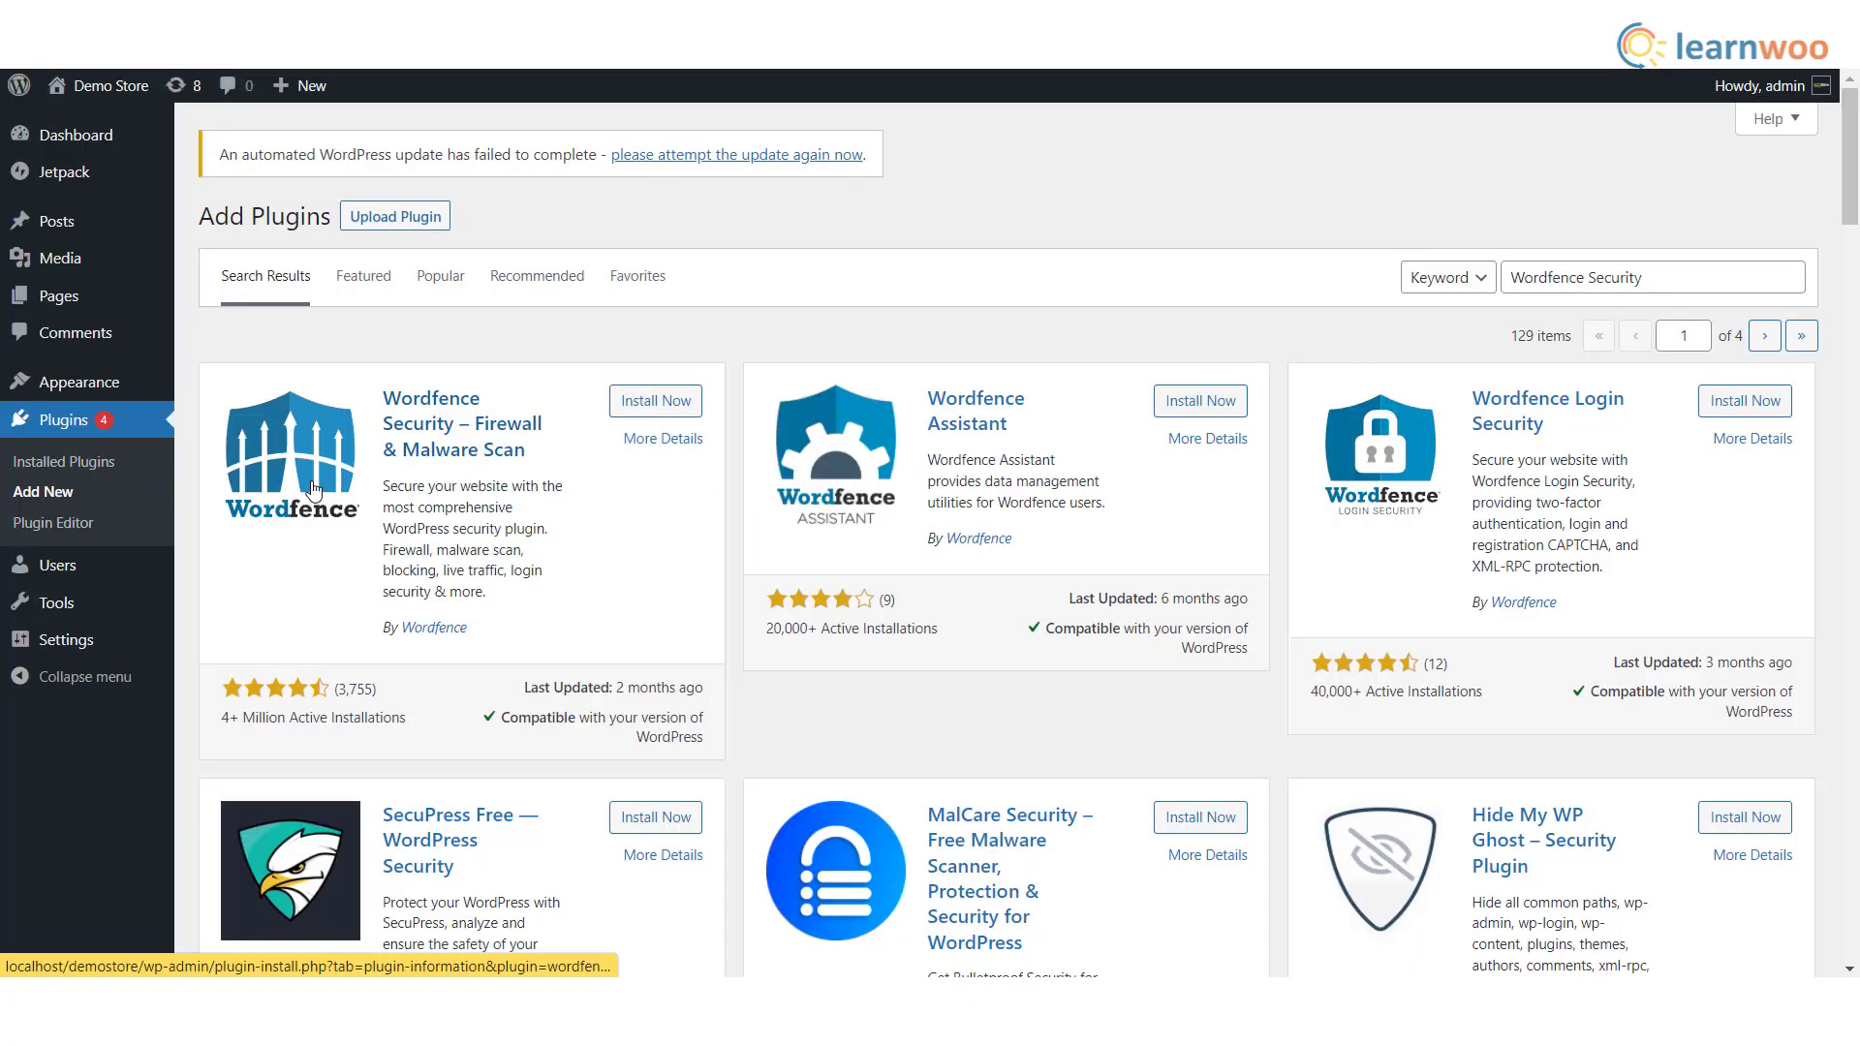
{"action": "left_click", "coordinate": [311, 492]}
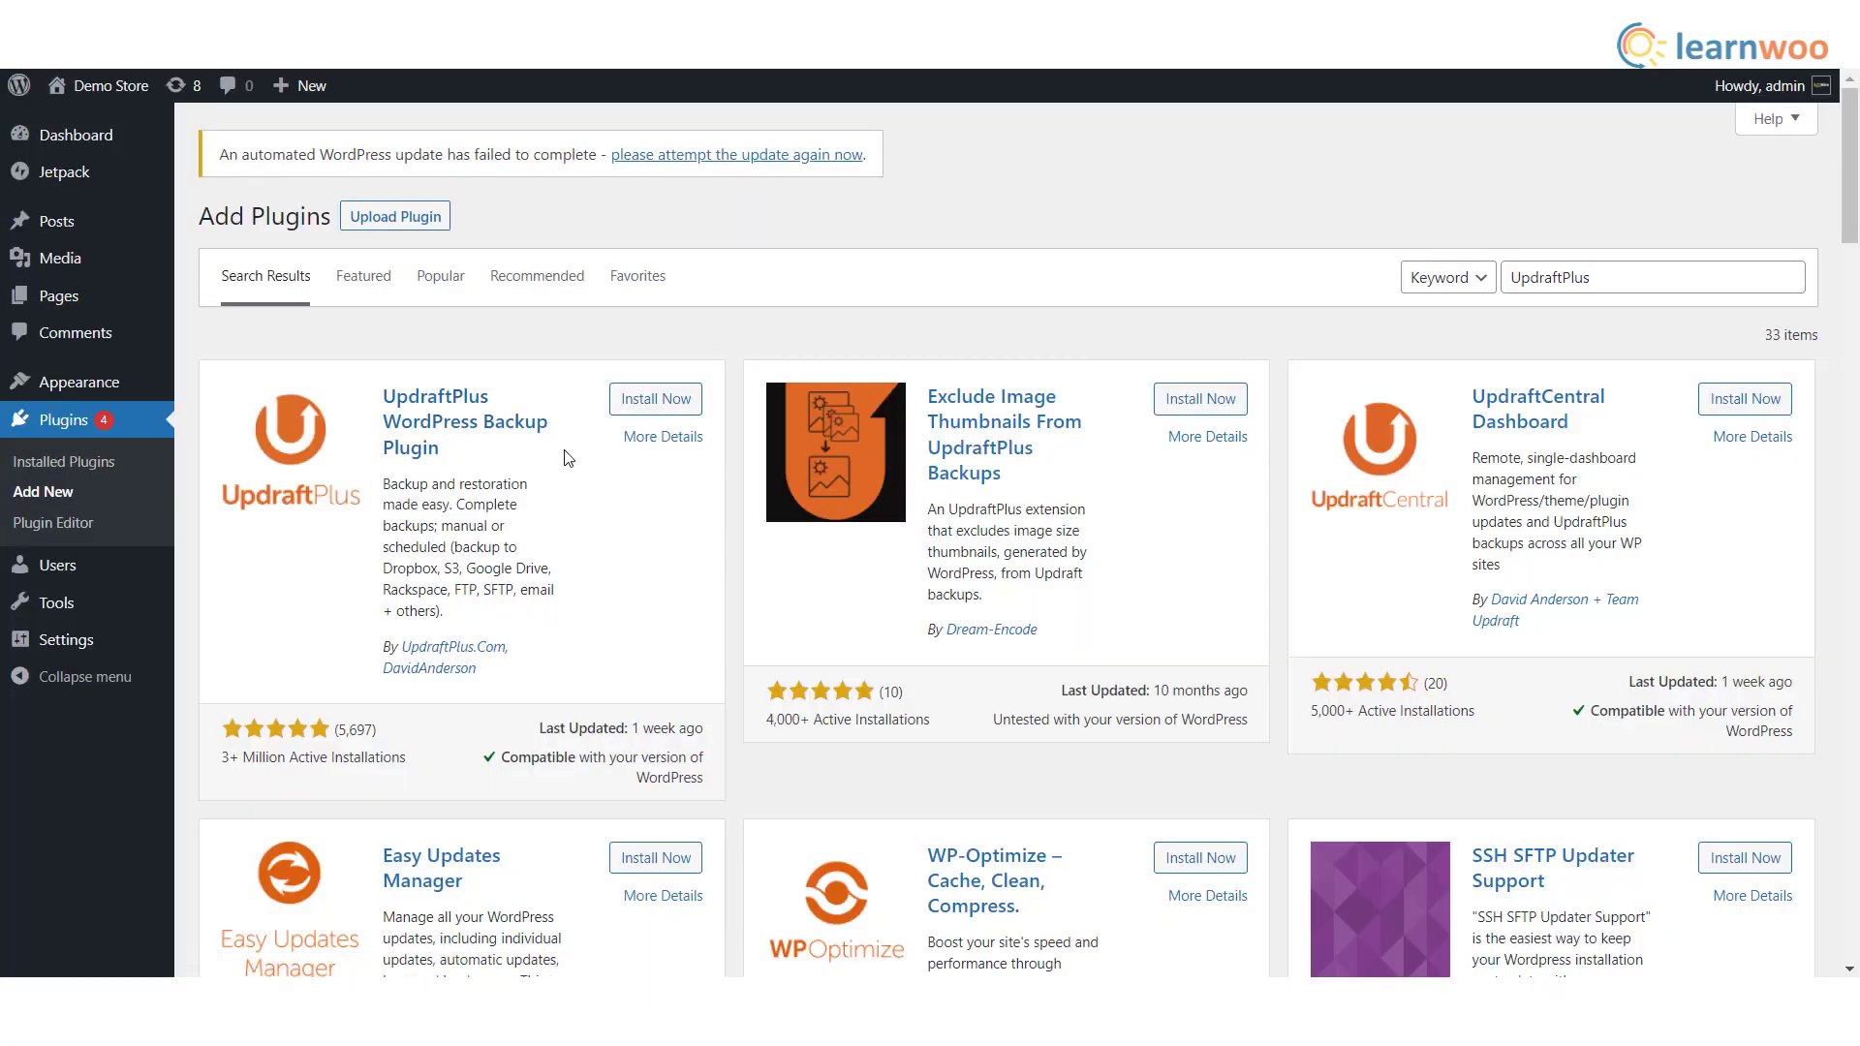
Review details of the UpdraftPlus backup and WPForms contact plugins.
{"action": "left_click", "coordinate": [317, 444]}
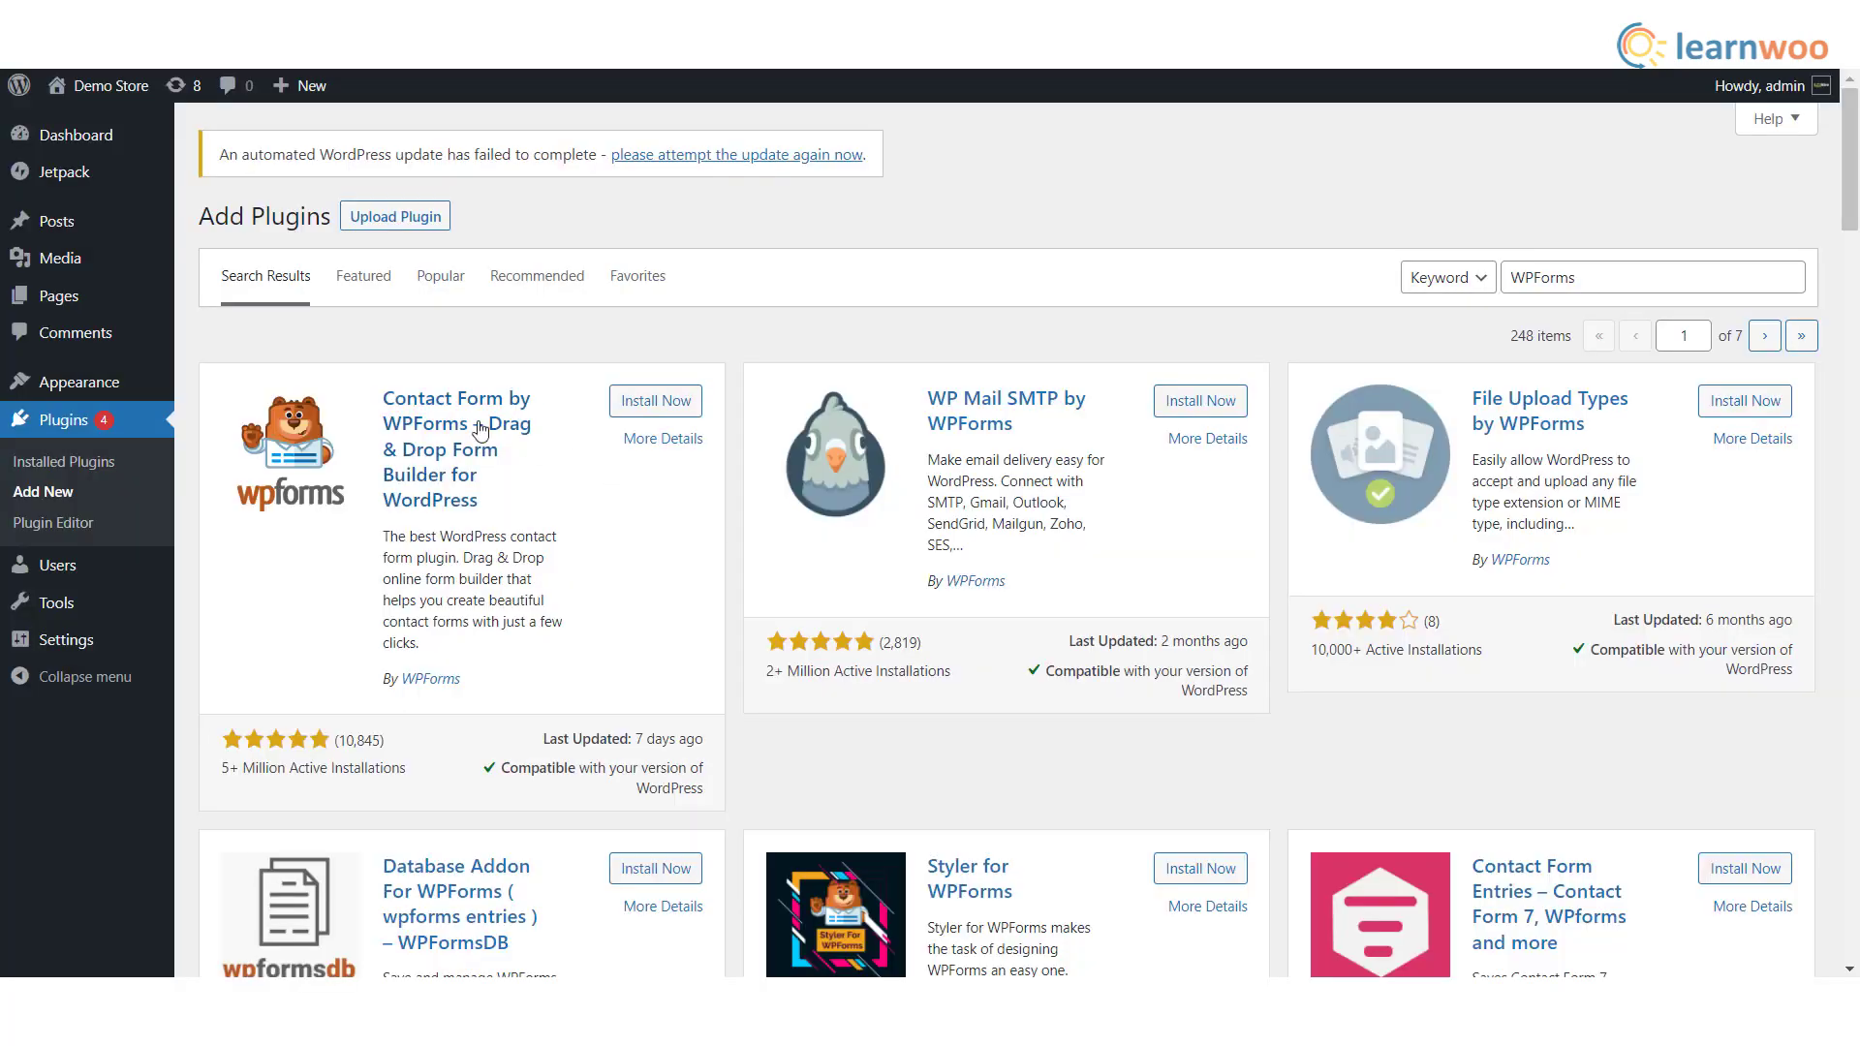
{"action": "left_click", "coordinate": [364, 438]}
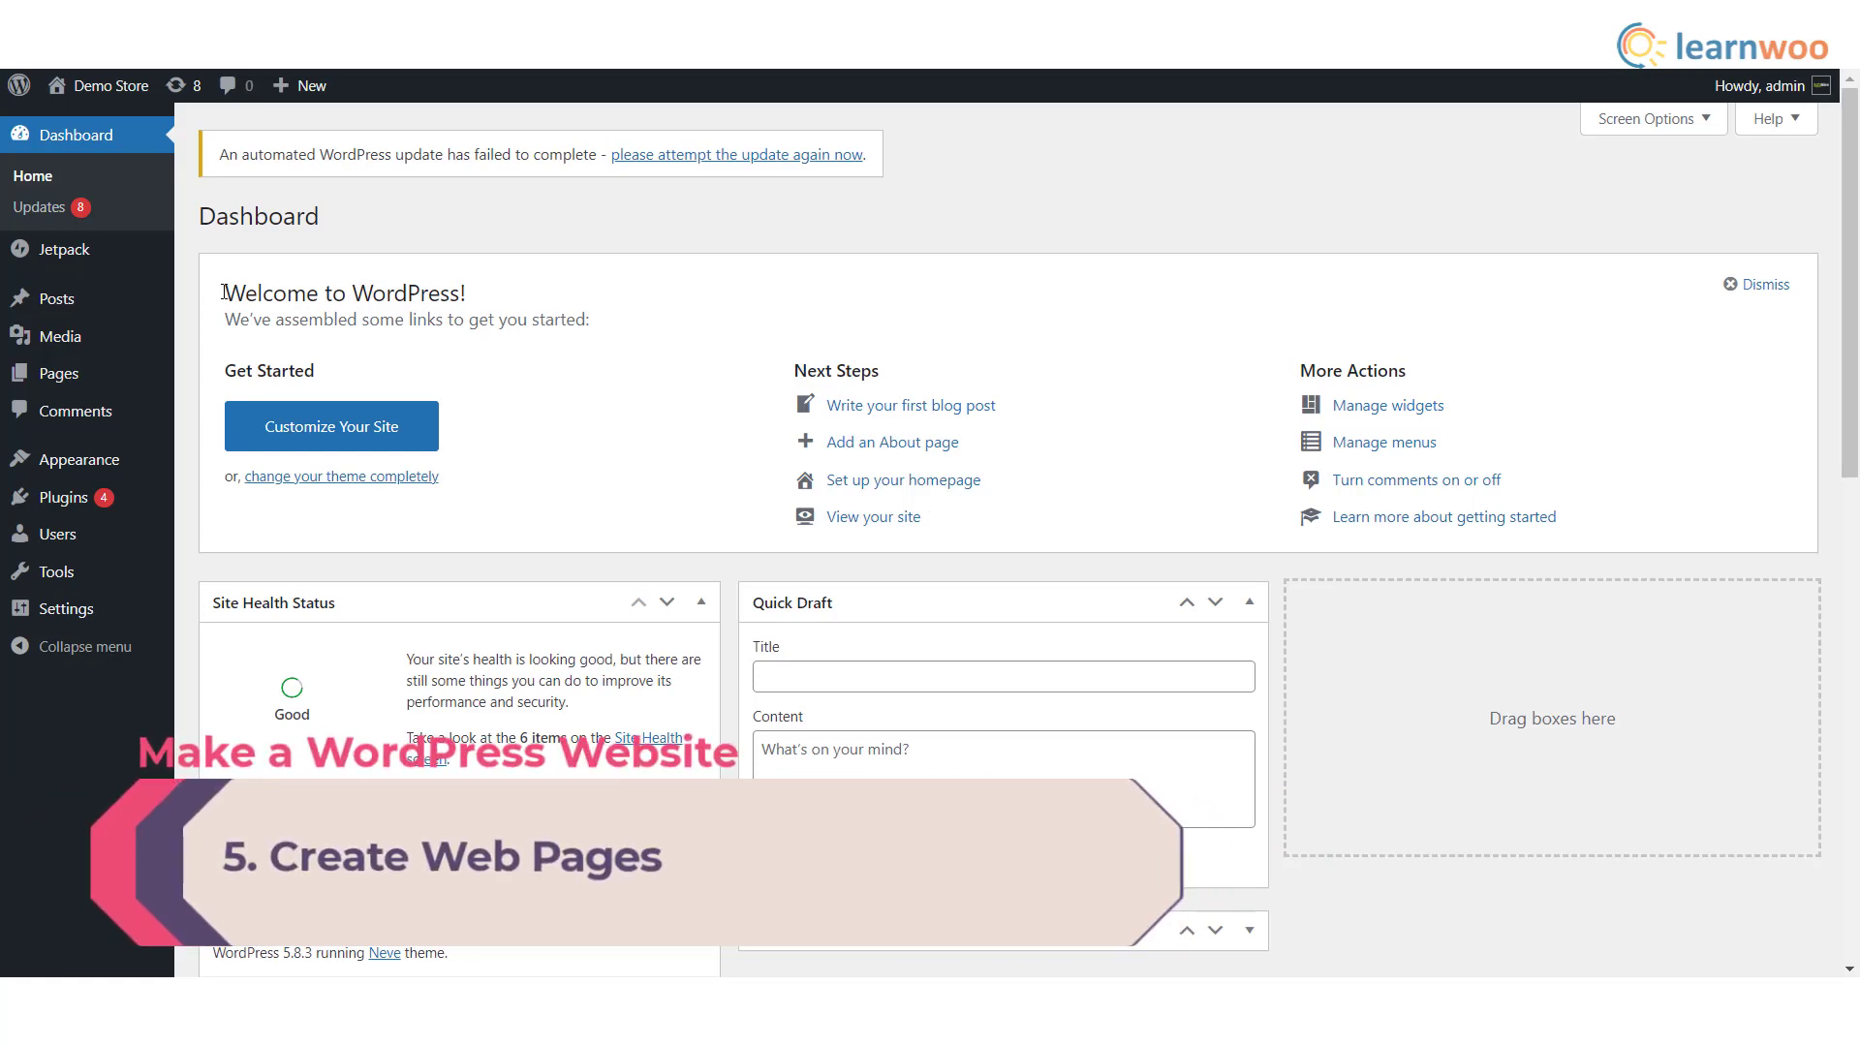
{"action": "mouse_move", "coordinate": [58, 295]}
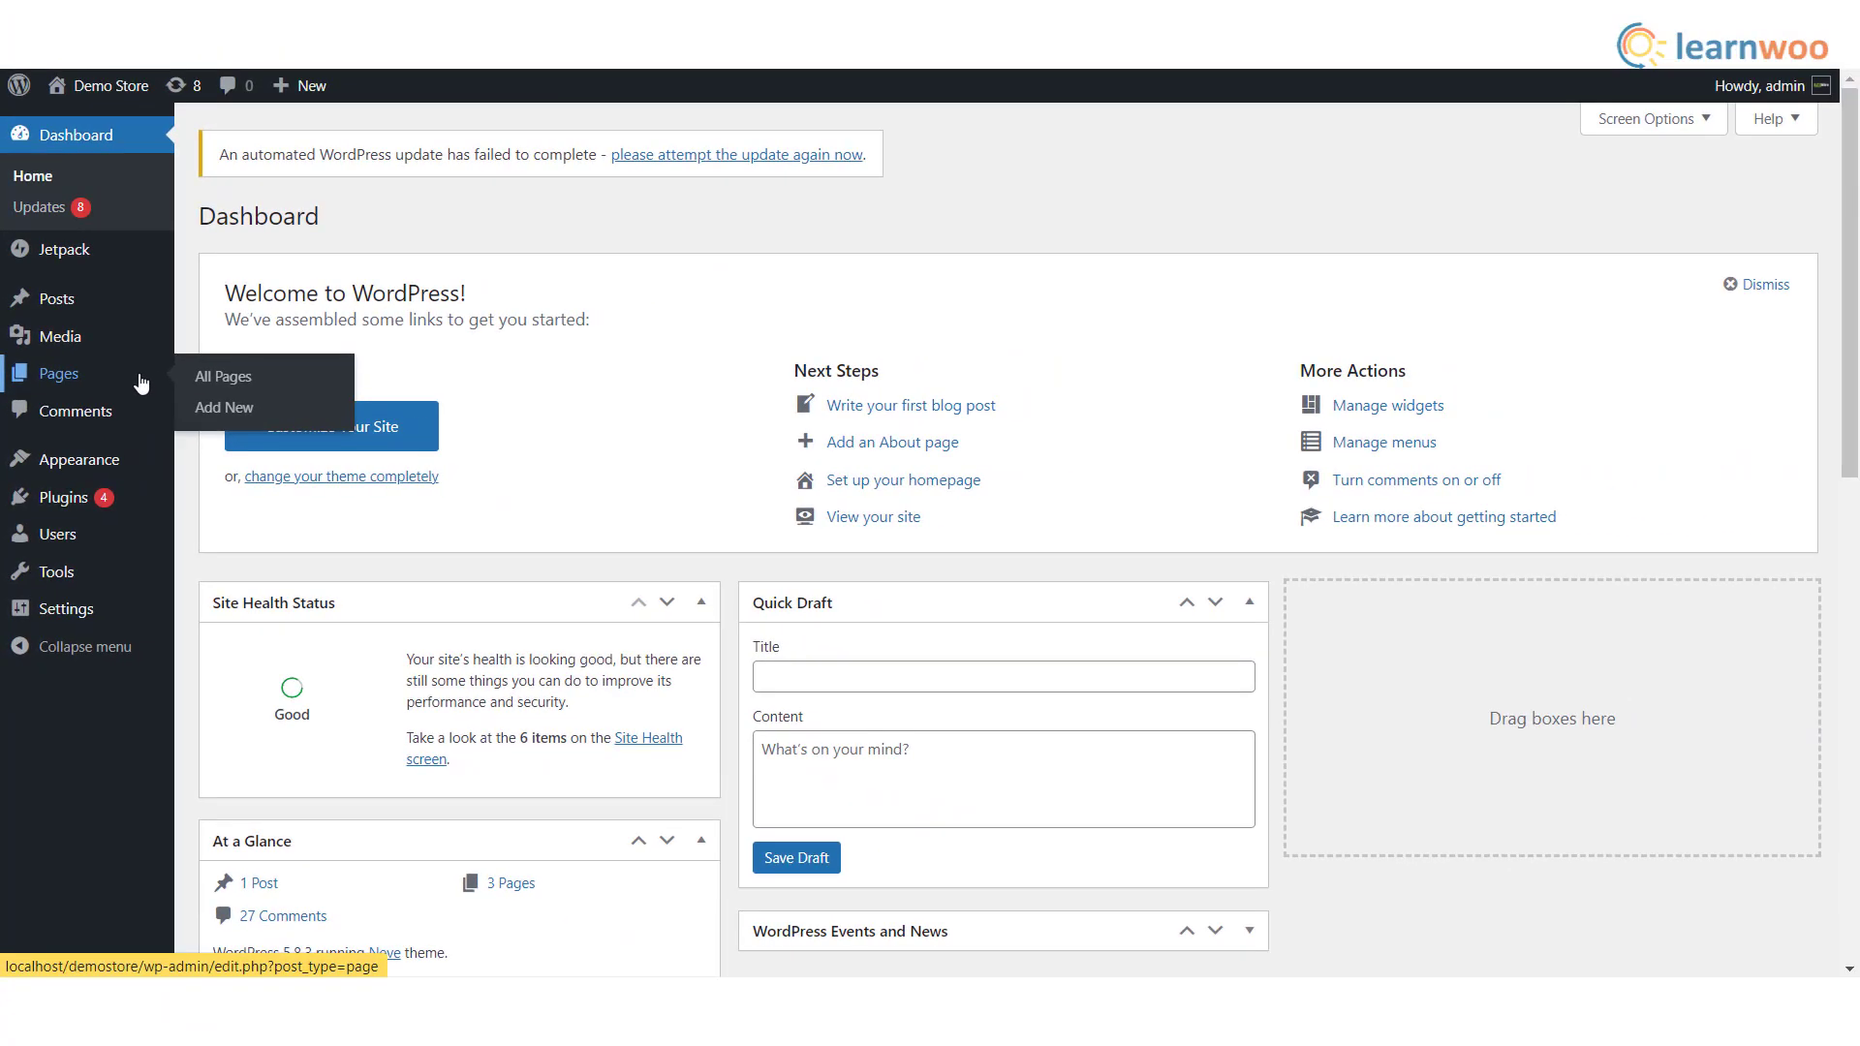
Start a new blank page and show the block inserter's available blocks.
{"action": "left_click", "coordinate": [312, 415]}
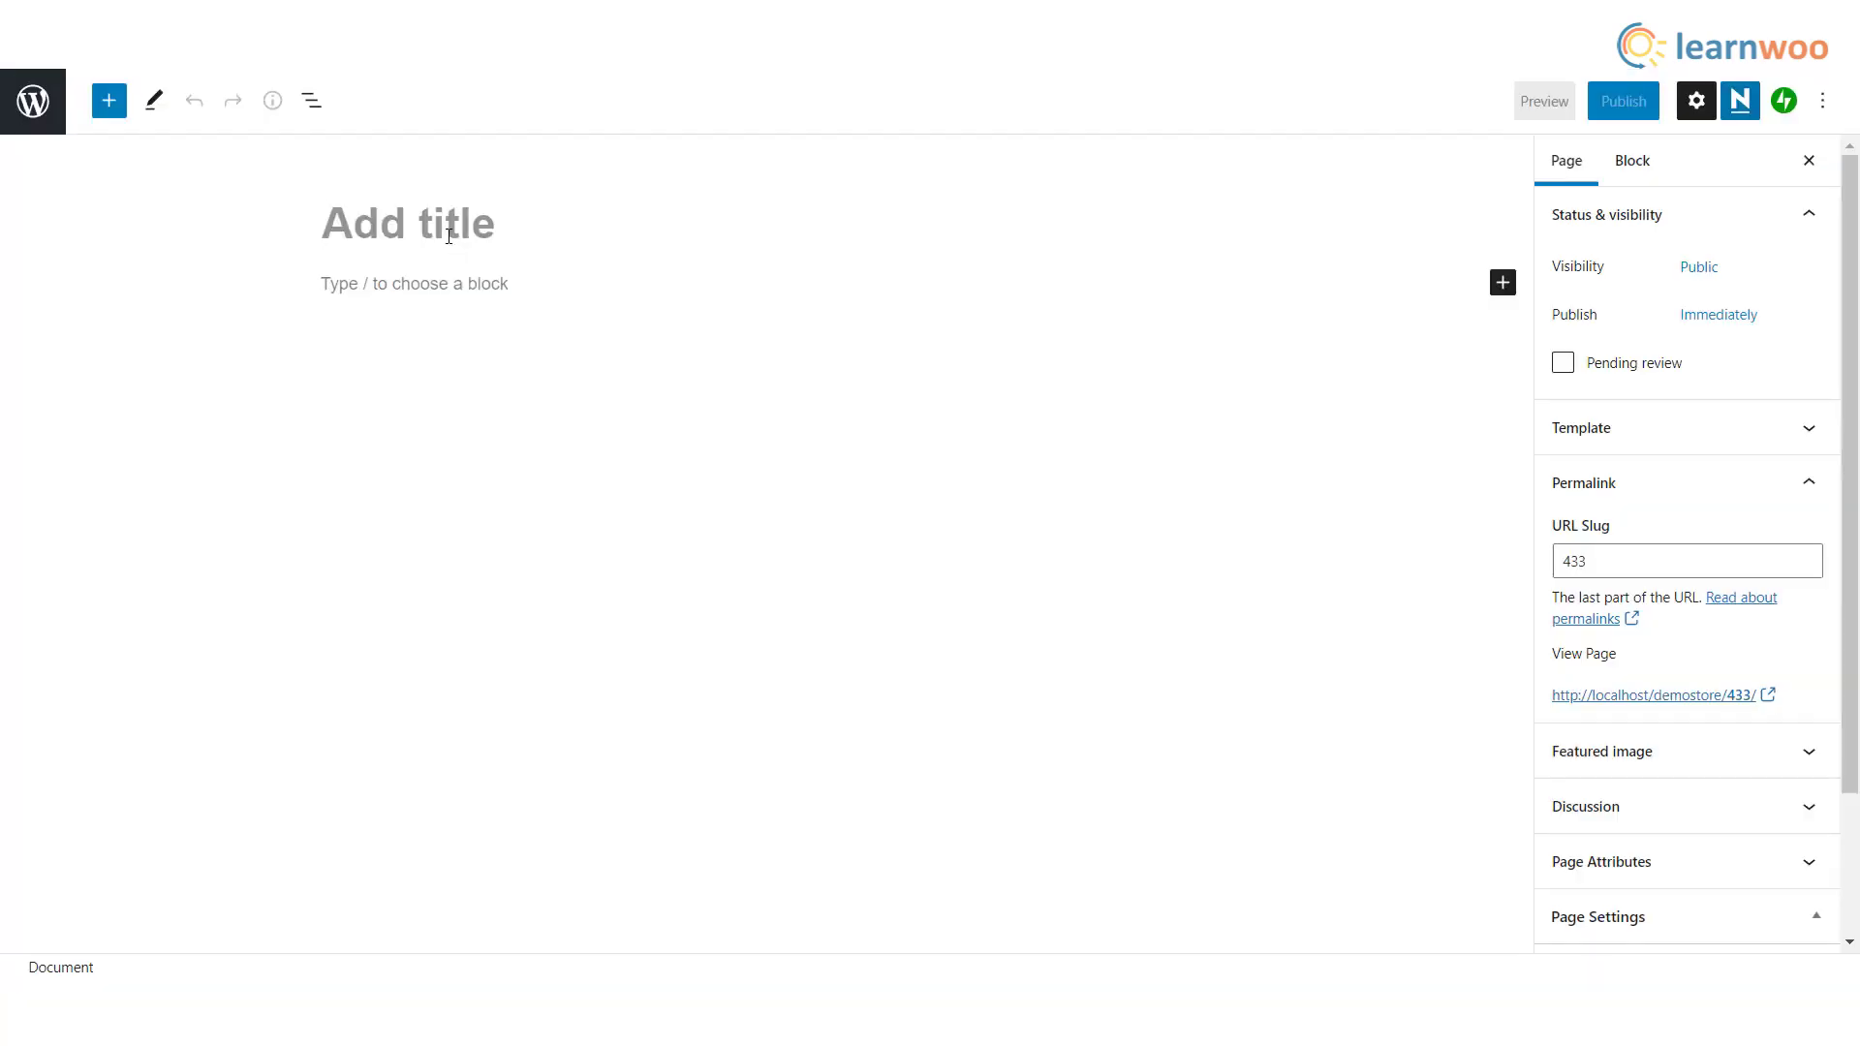
{"action": "left_click", "coordinate": [498, 291]}
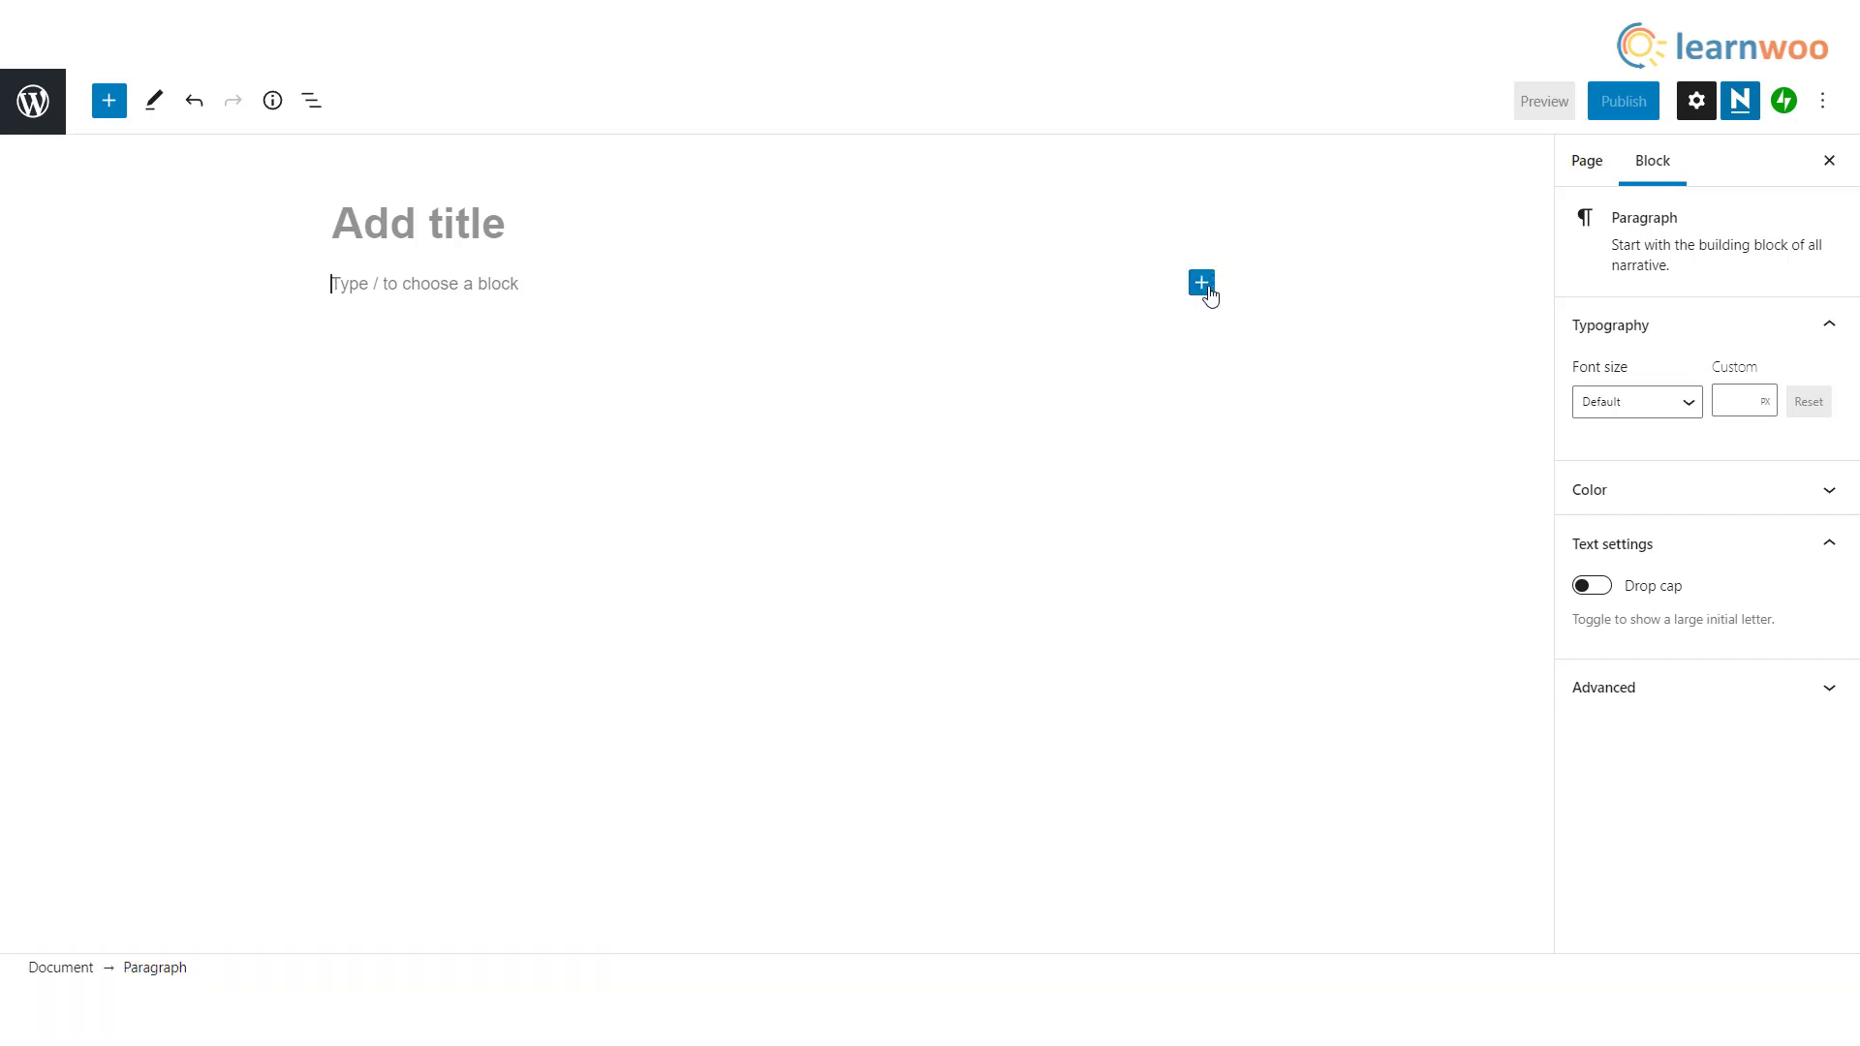
{"action": "left_click", "coordinate": [1202, 286]}
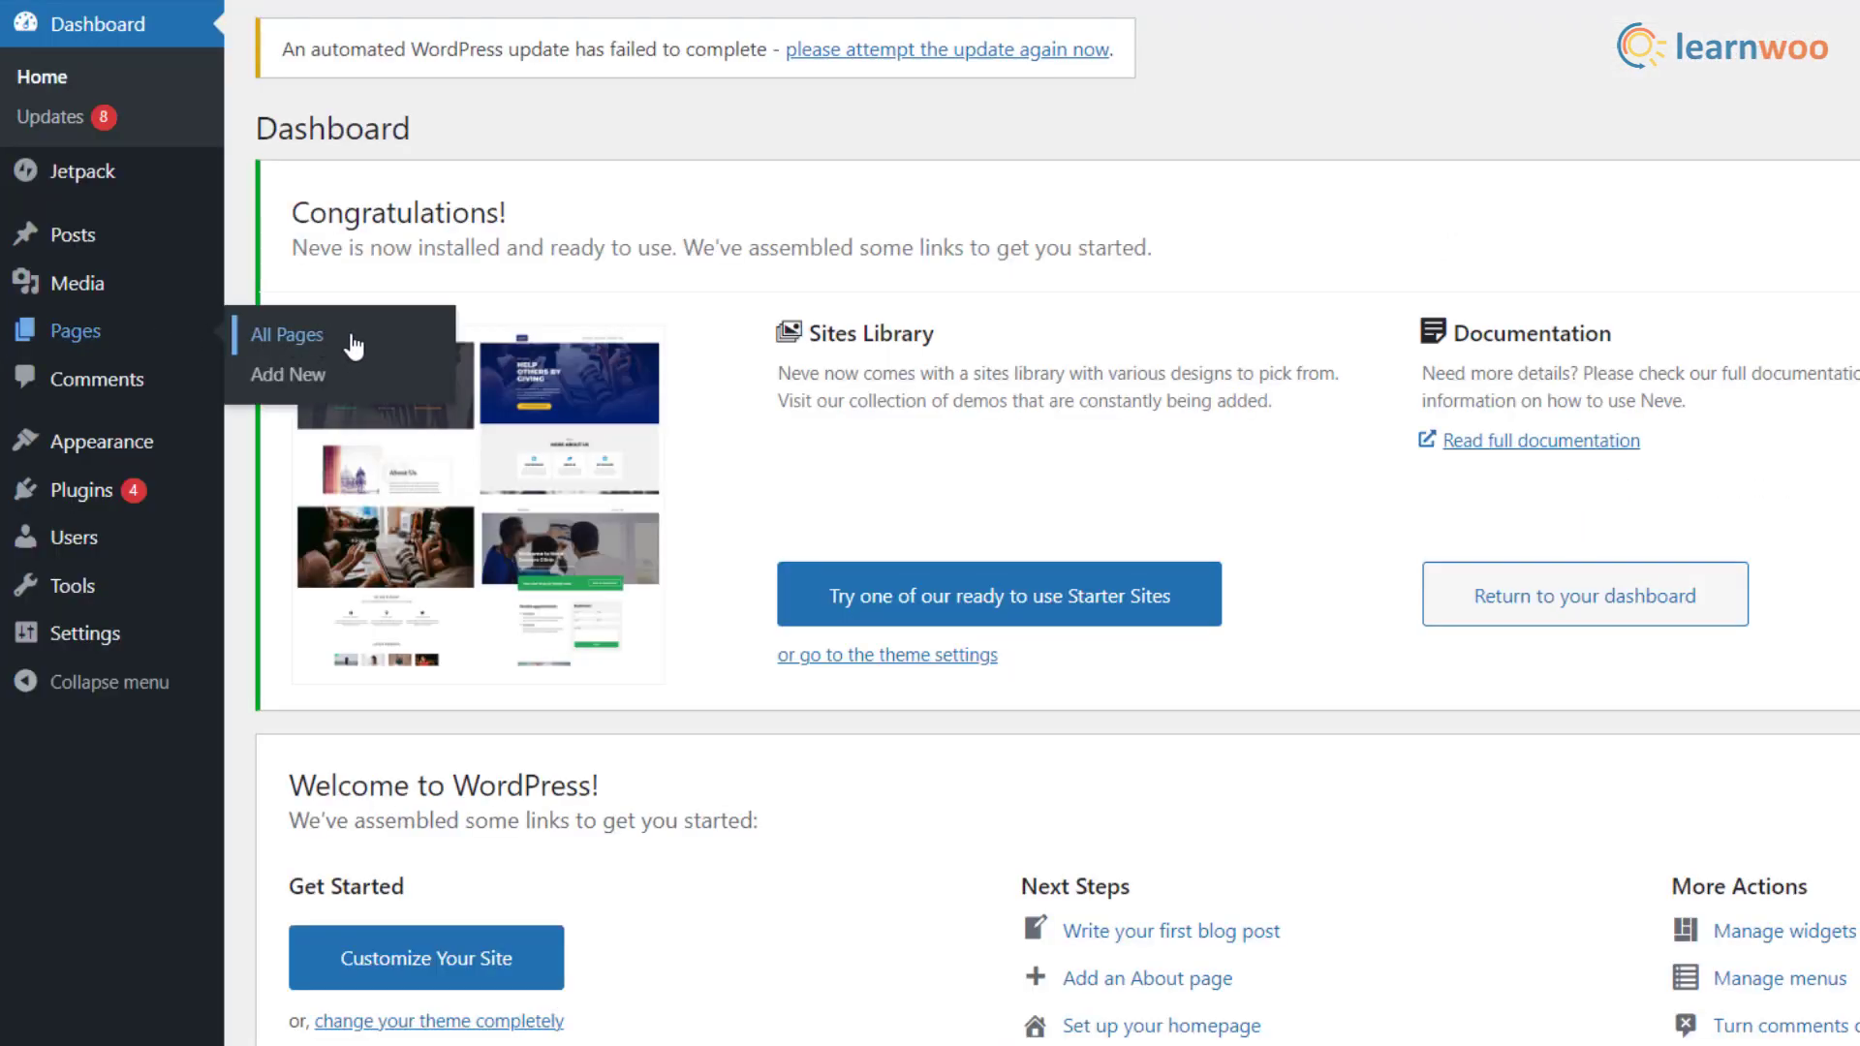
Show the All Pages list for the Demo Store site.
{"action": "left_click", "coordinate": [287, 335]}
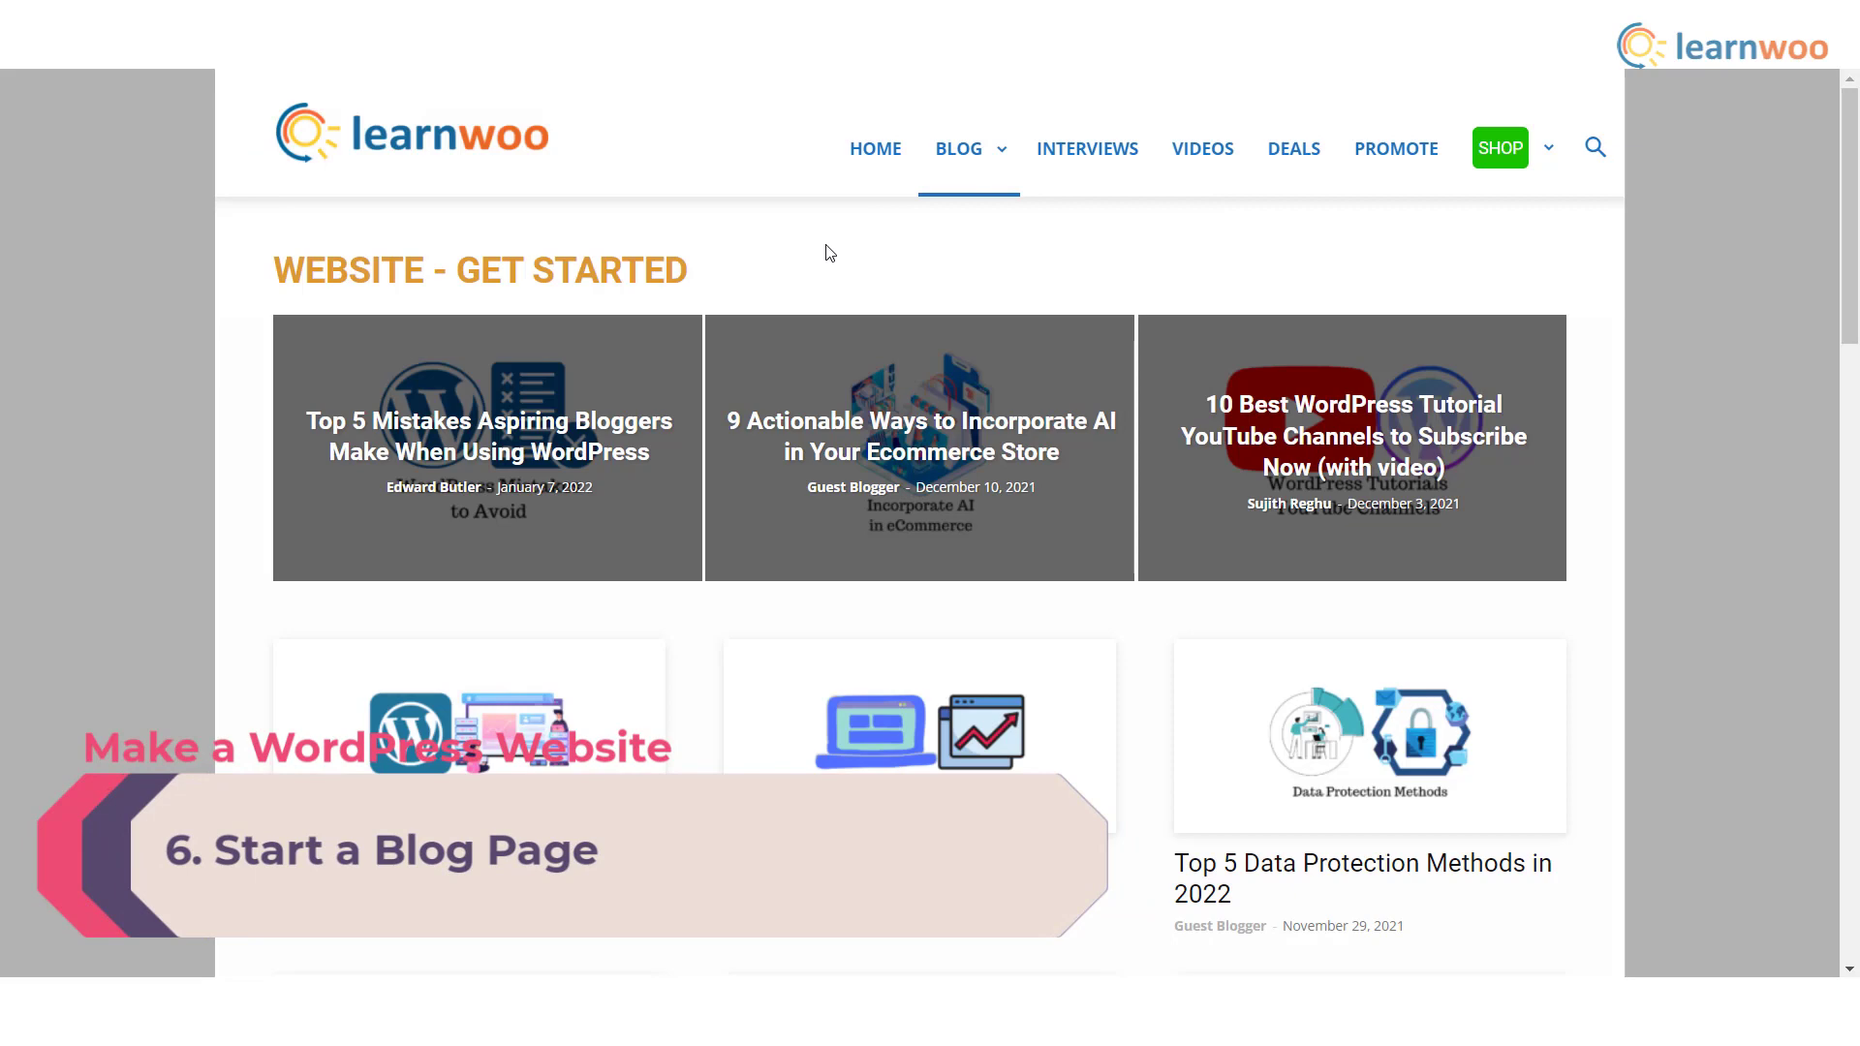
{"action": "scroll", "coordinate": [825, 253], "scroll_direction": "down", "scroll_amount": 1}
{"action": "scroll", "coordinate": [826, 253], "scroll_direction": "down", "scroll_amount": 2}
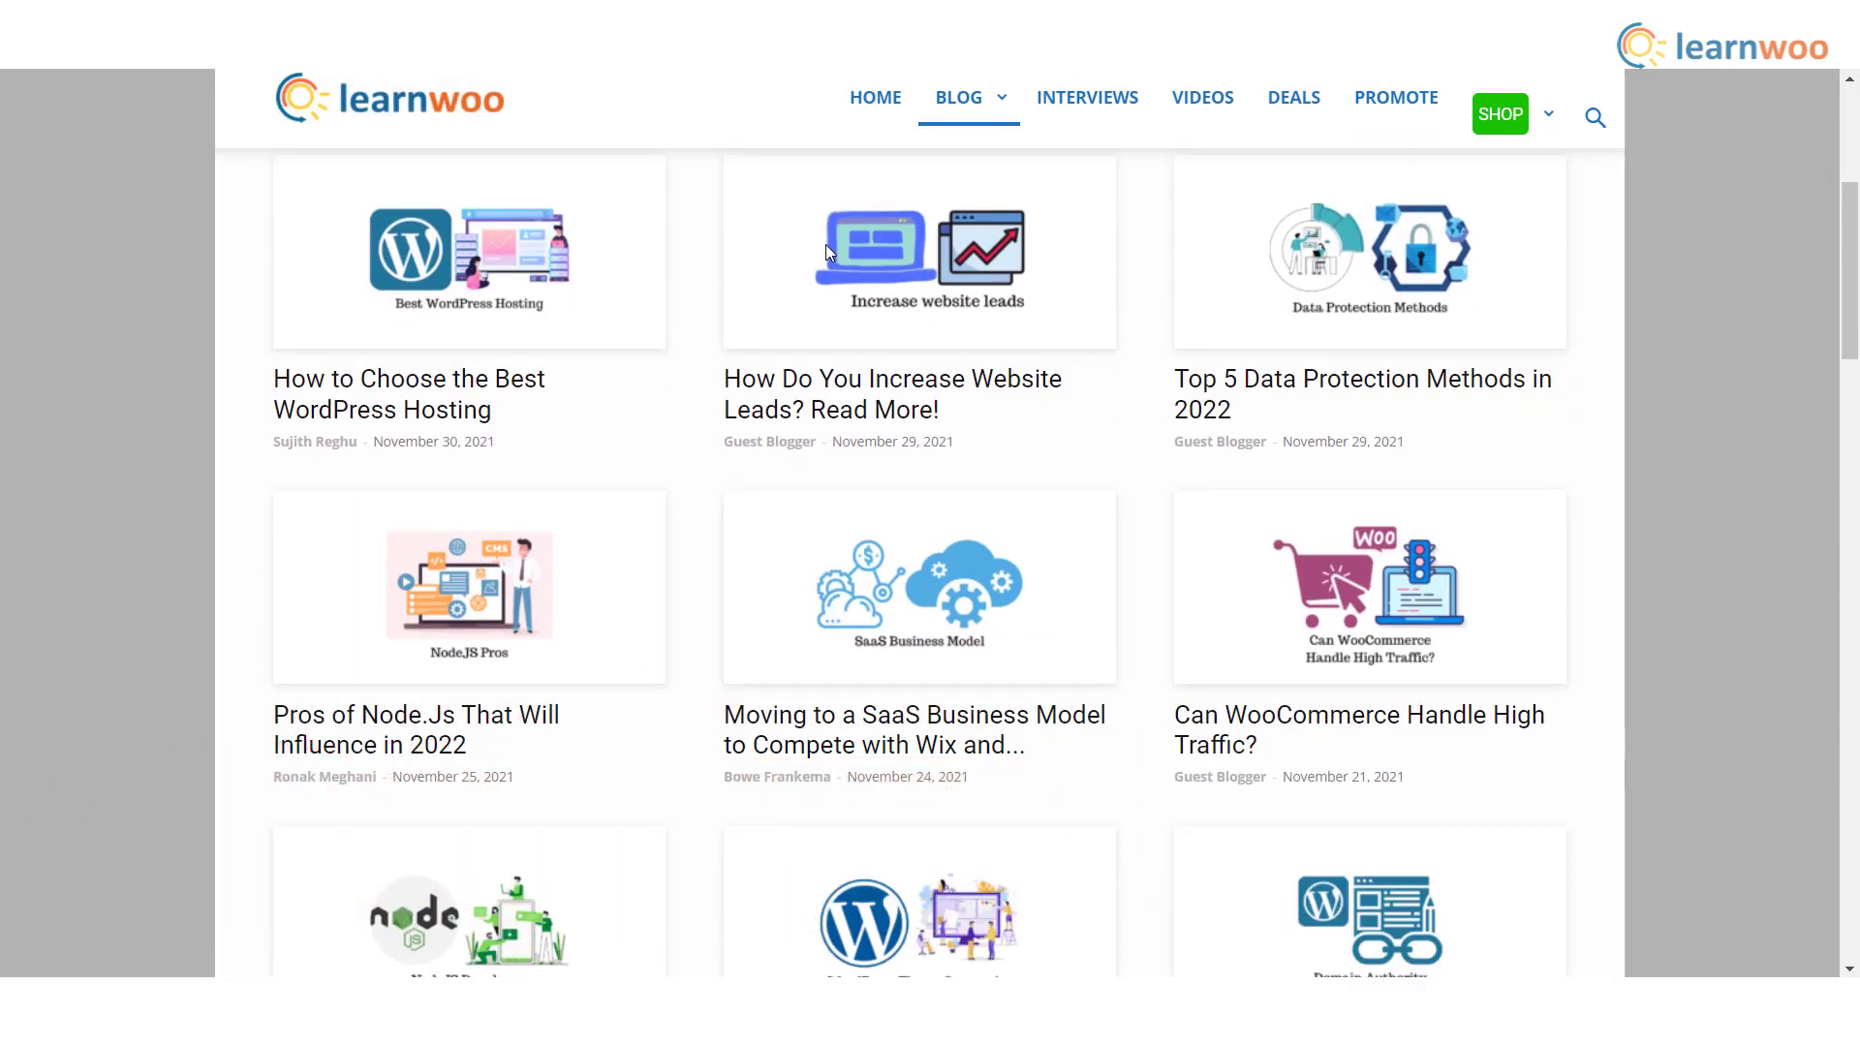
{"action": "scroll", "coordinate": [825, 251], "scroll_direction": "down", "scroll_amount": 2}
{"action": "scroll", "coordinate": [826, 254], "scroll_direction": "down", "scroll_amount": 1}
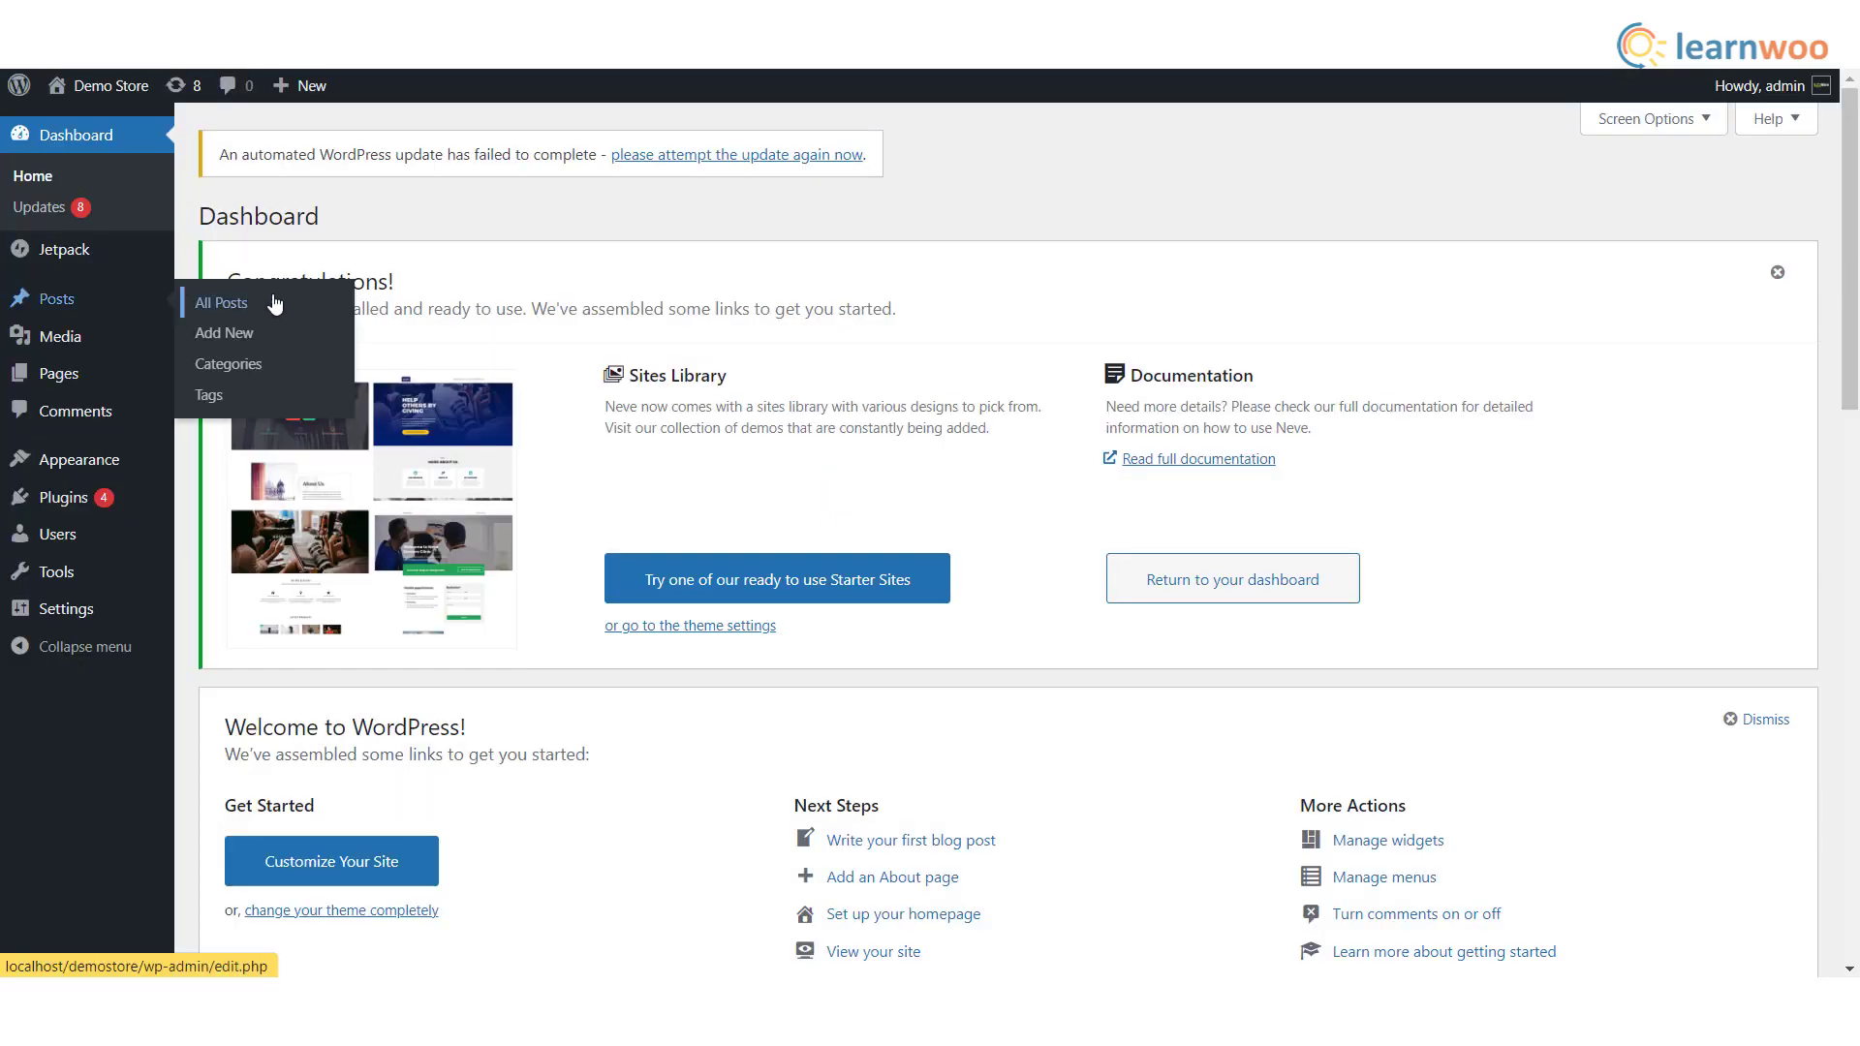
Start a new blog post and bring up the quick block inserter from its empty first paragraph.
{"action": "left_click", "coordinate": [241, 334]}
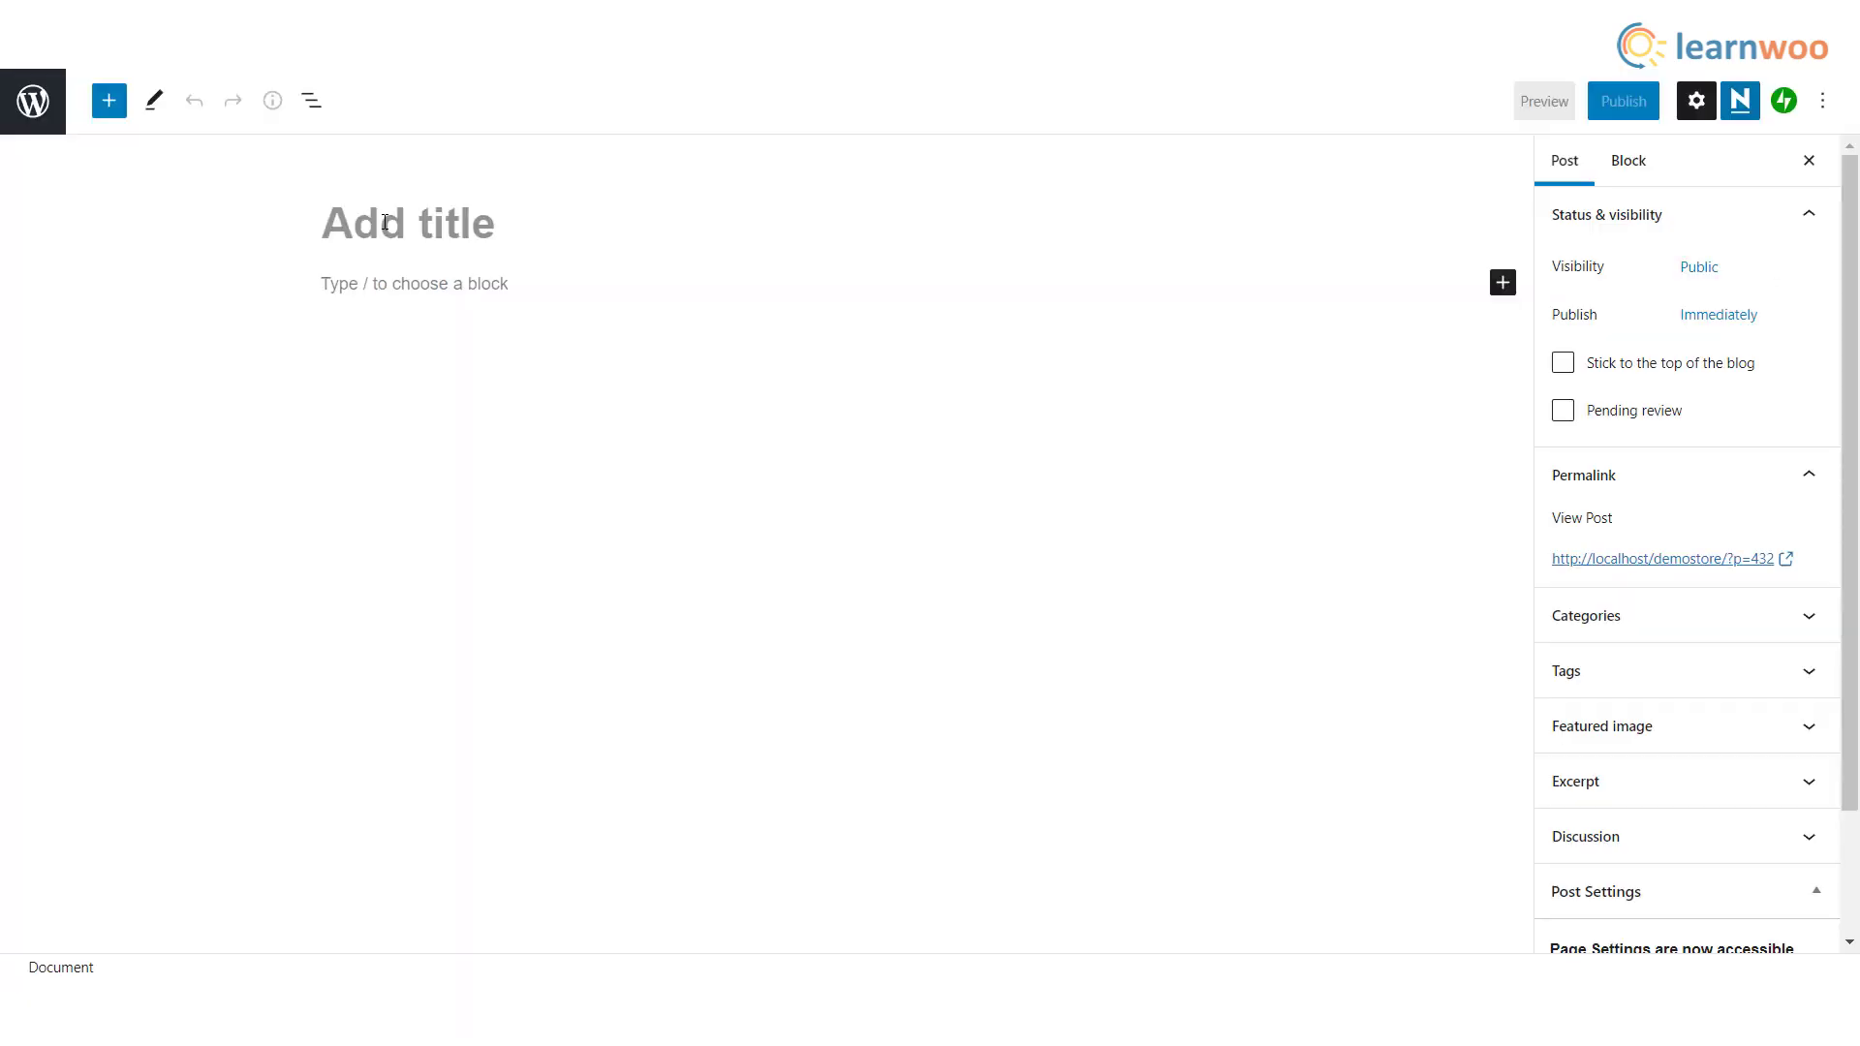
{"action": "left_click", "coordinate": [410, 289]}
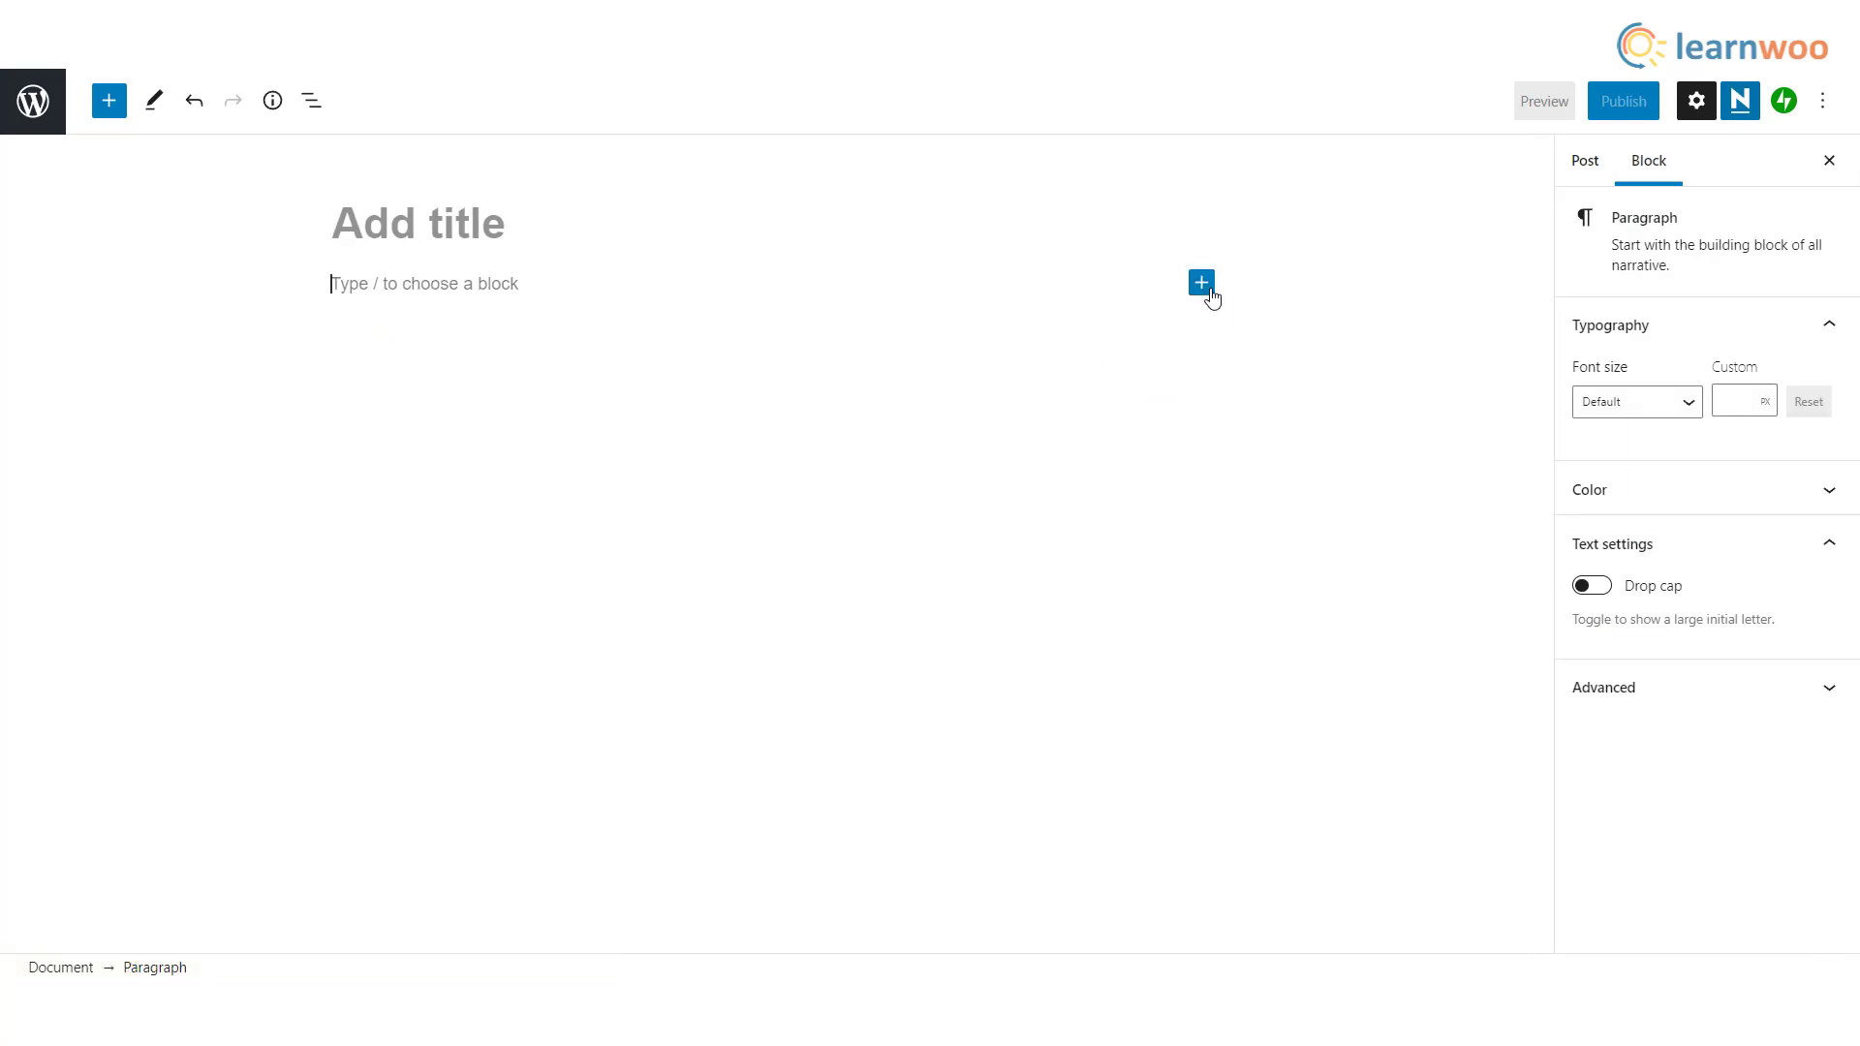
{"action": "left_click", "coordinate": [1208, 295]}
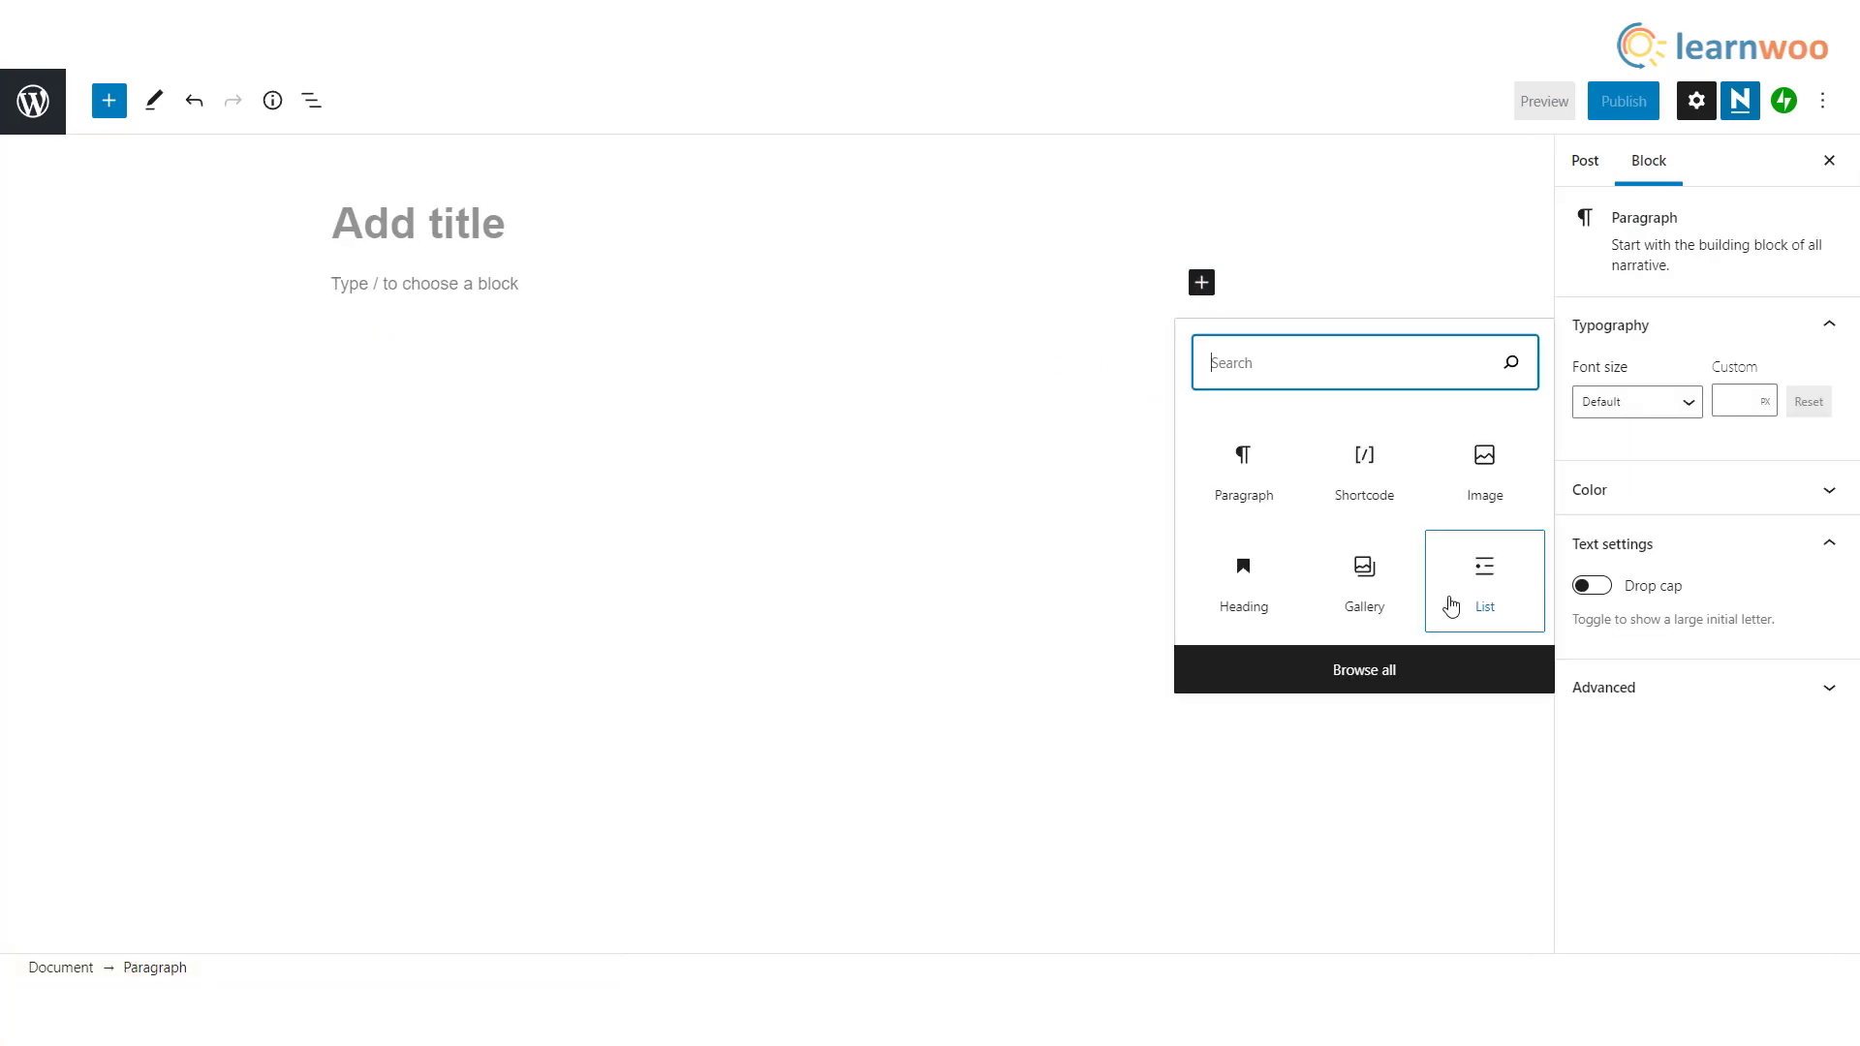
Browse the full block library's text, media, design, widget and embed categories via Browse all.
{"action": "left_click", "coordinate": [1443, 680]}
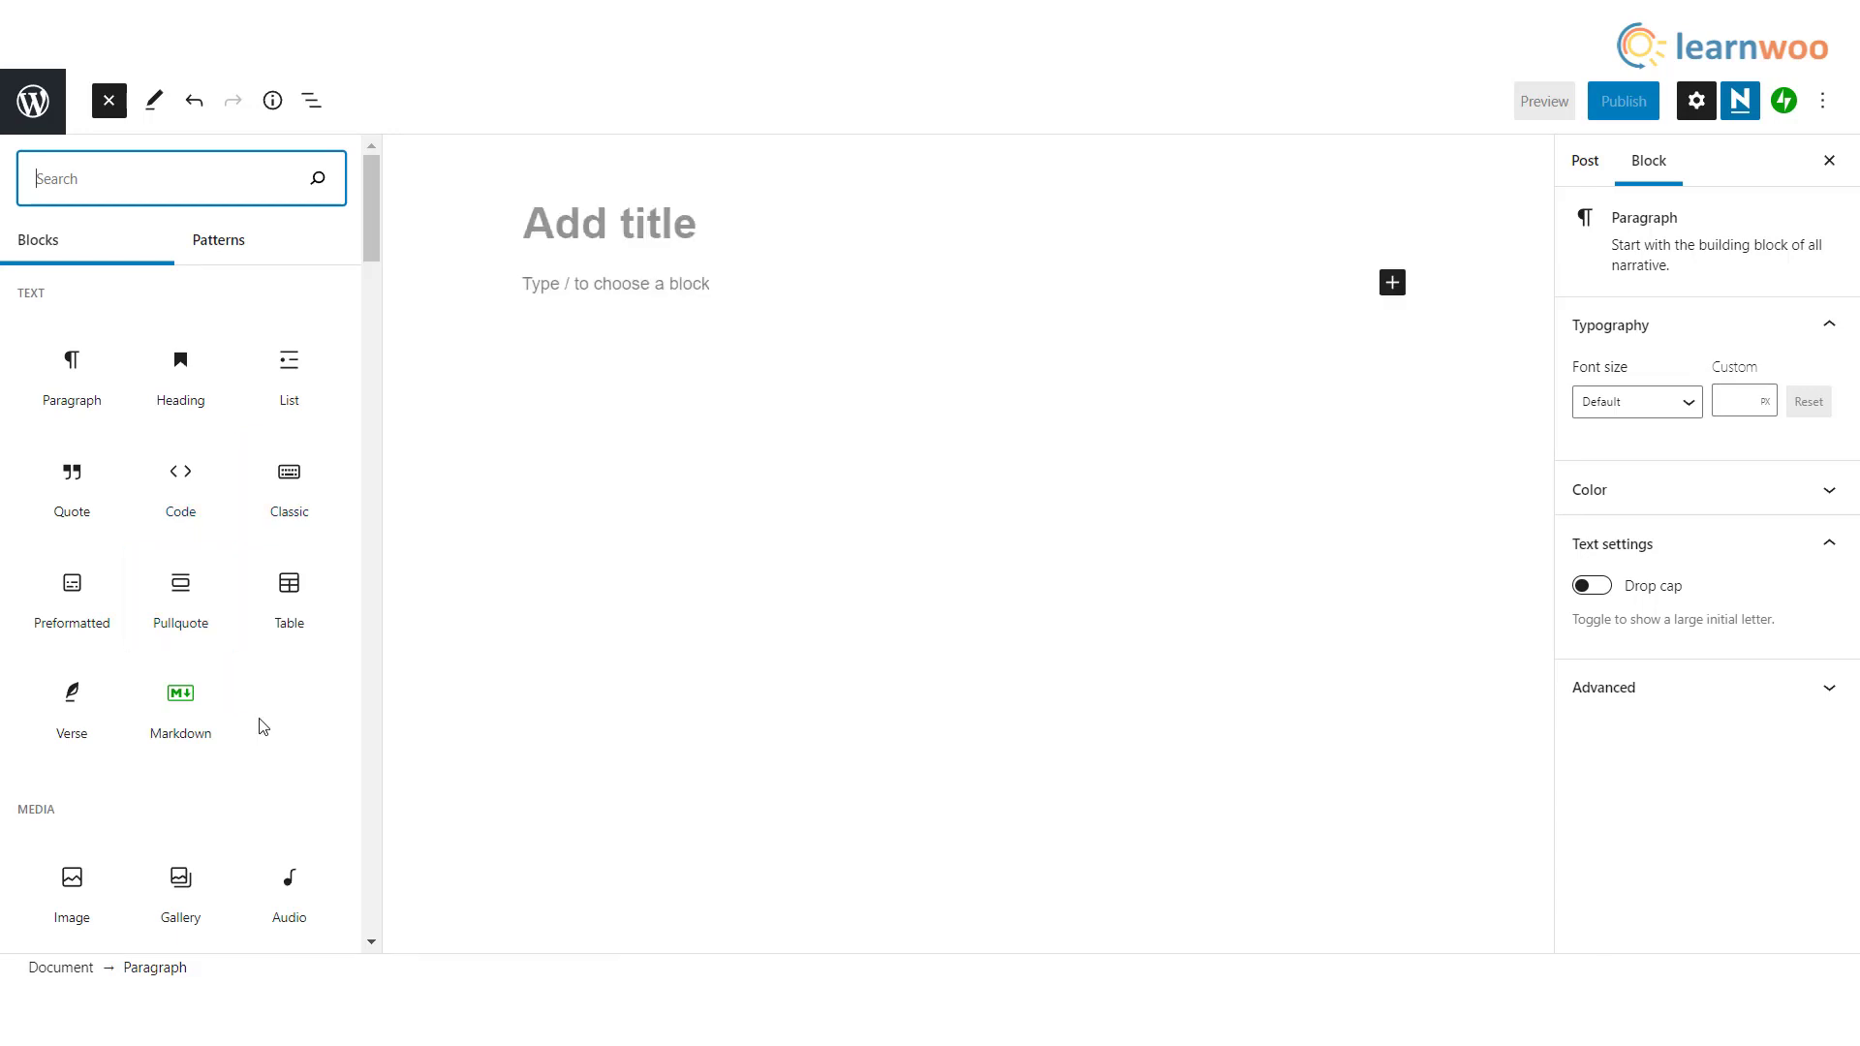
{"action": "scroll", "coordinate": [262, 727], "scroll_direction": "down", "scroll_amount": 3}
{"action": "scroll", "coordinate": [257, 726], "scroll_direction": "down", "scroll_amount": 2}
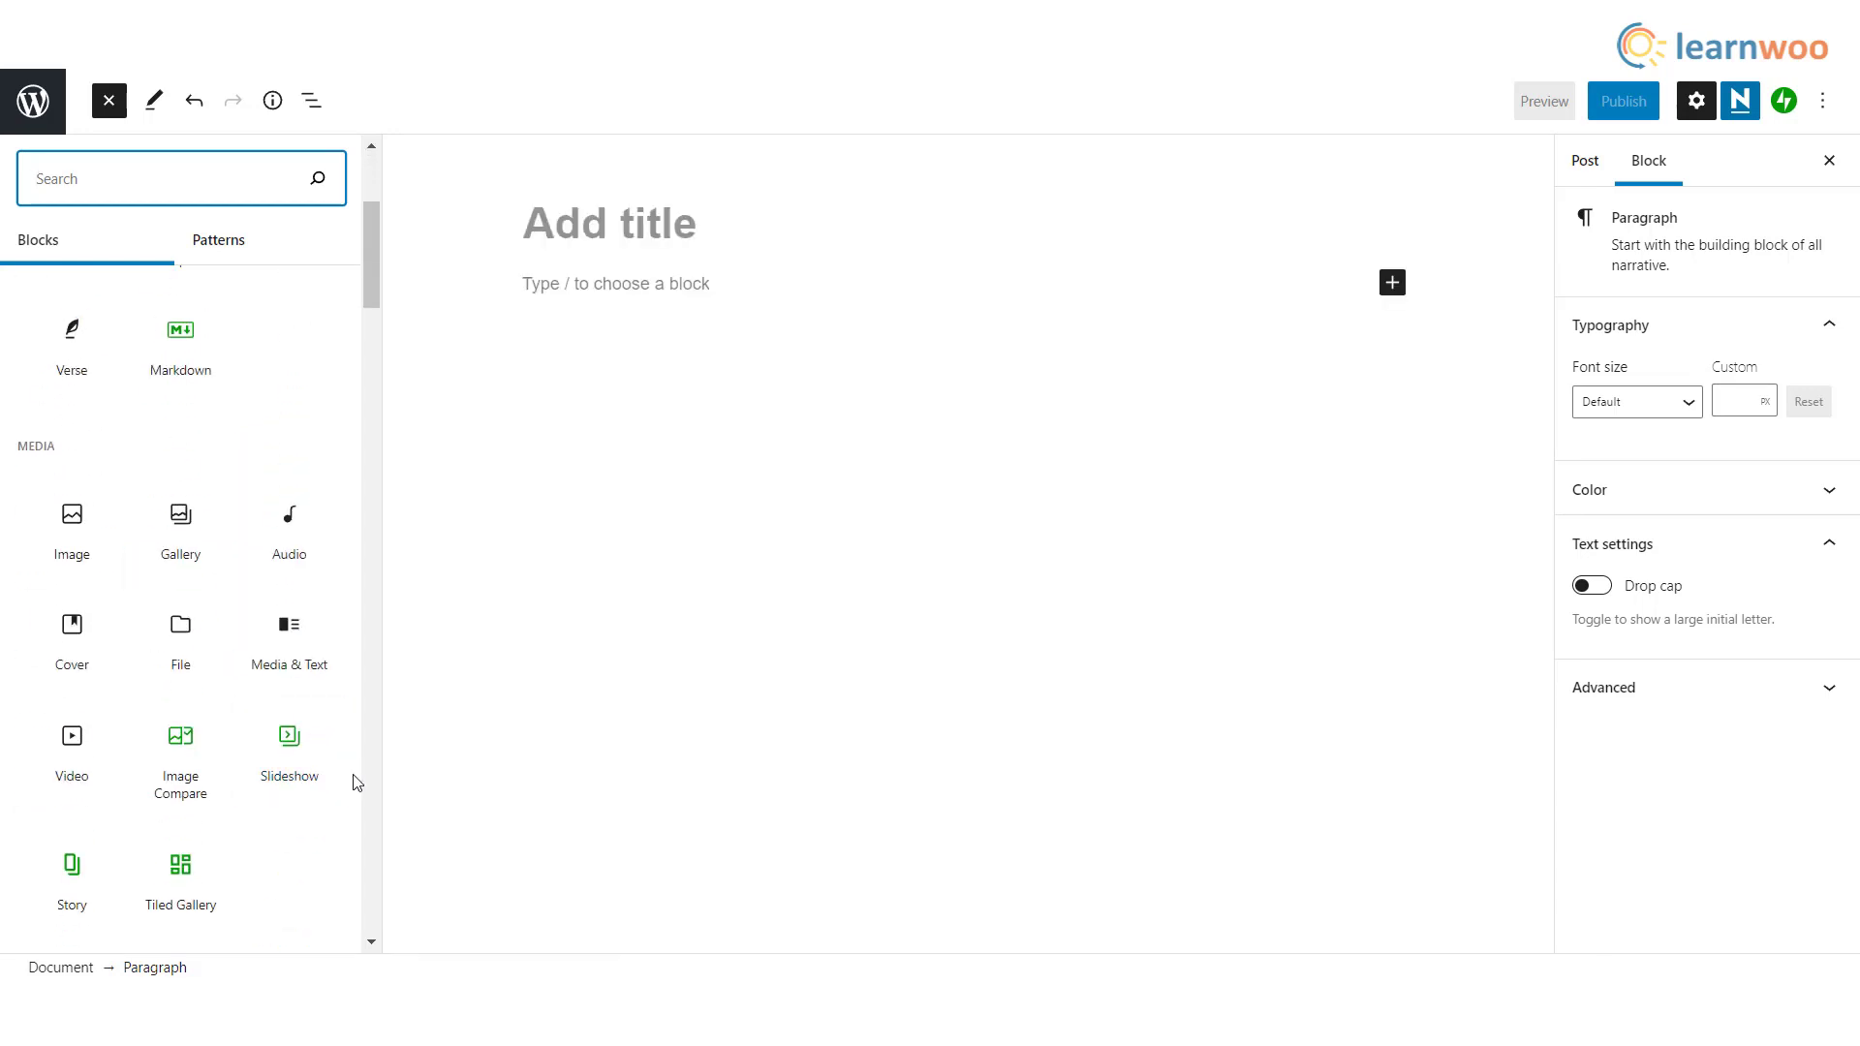
{"action": "scroll", "coordinate": [353, 783], "scroll_direction": "down", "scroll_amount": 3}
{"action": "scroll", "coordinate": [353, 784], "scroll_direction": "down", "scroll_amount": 3}
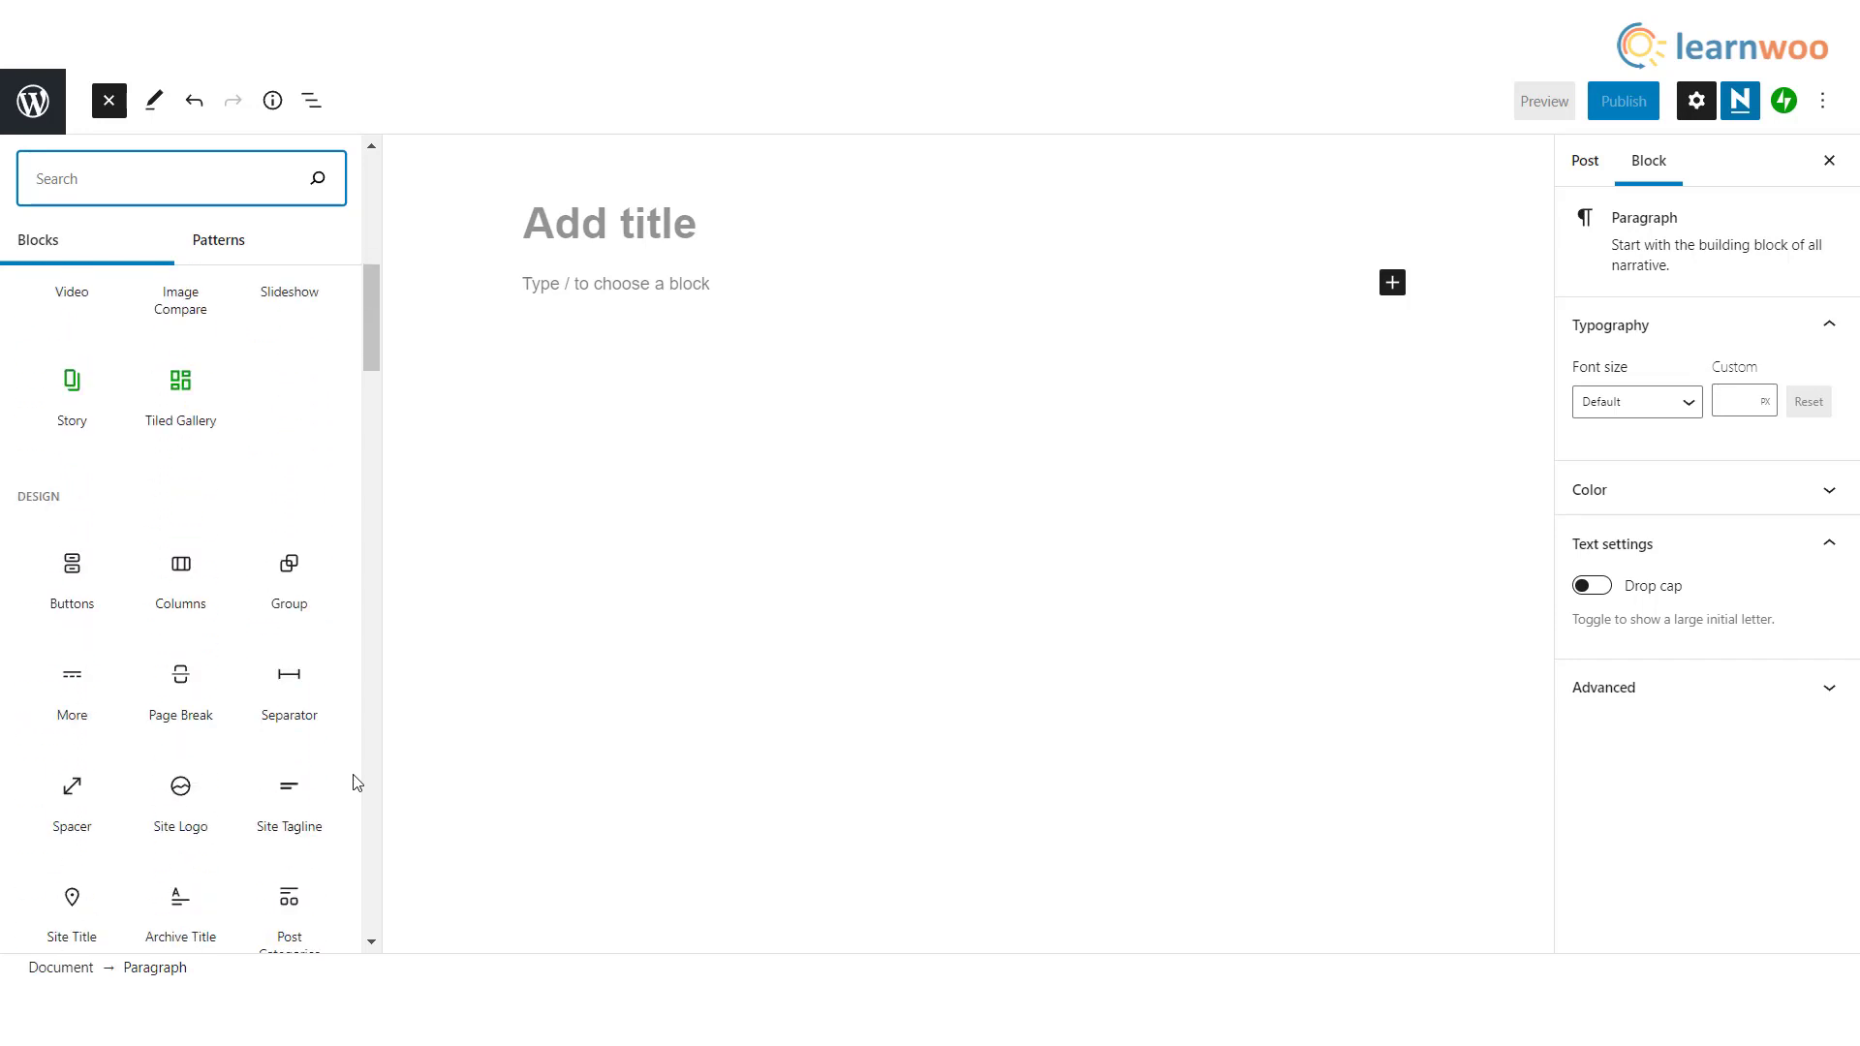
{"action": "scroll", "coordinate": [353, 783], "scroll_direction": "down", "scroll_amount": 3}
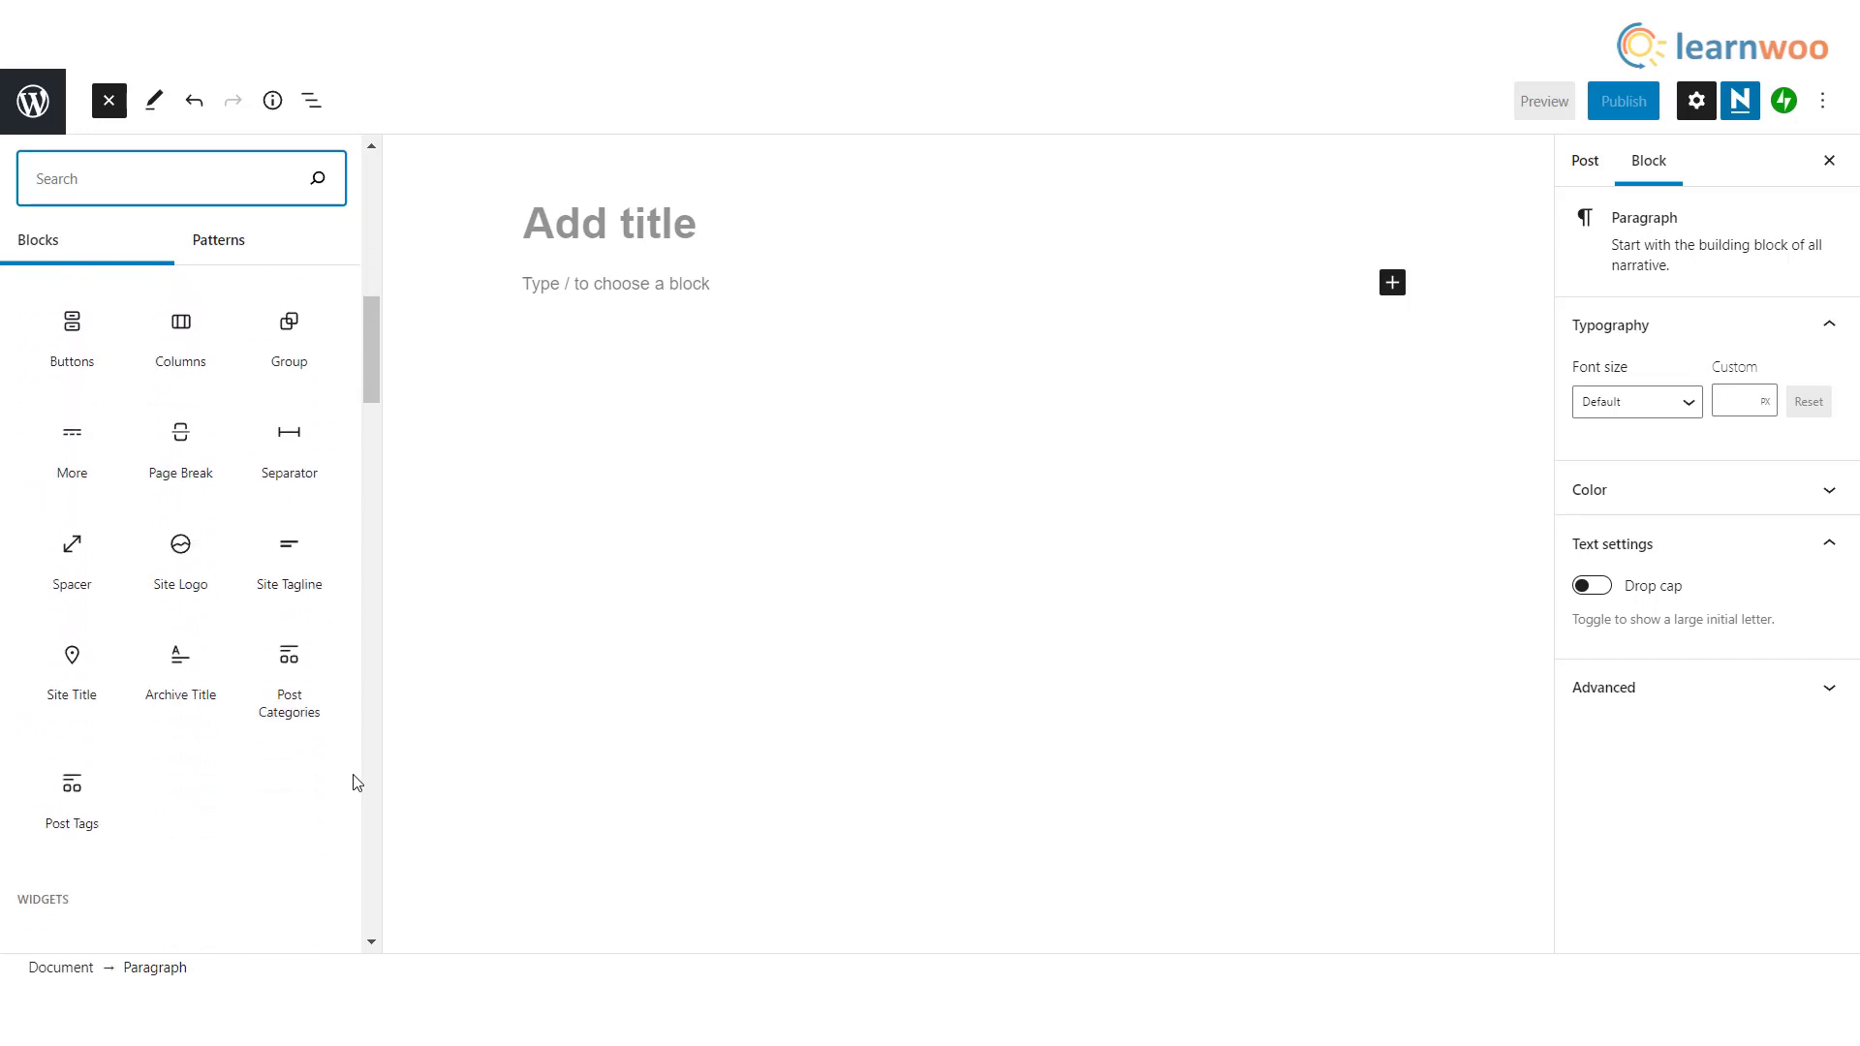
{"action": "scroll", "coordinate": [353, 783], "scroll_direction": "down", "scroll_amount": 6}
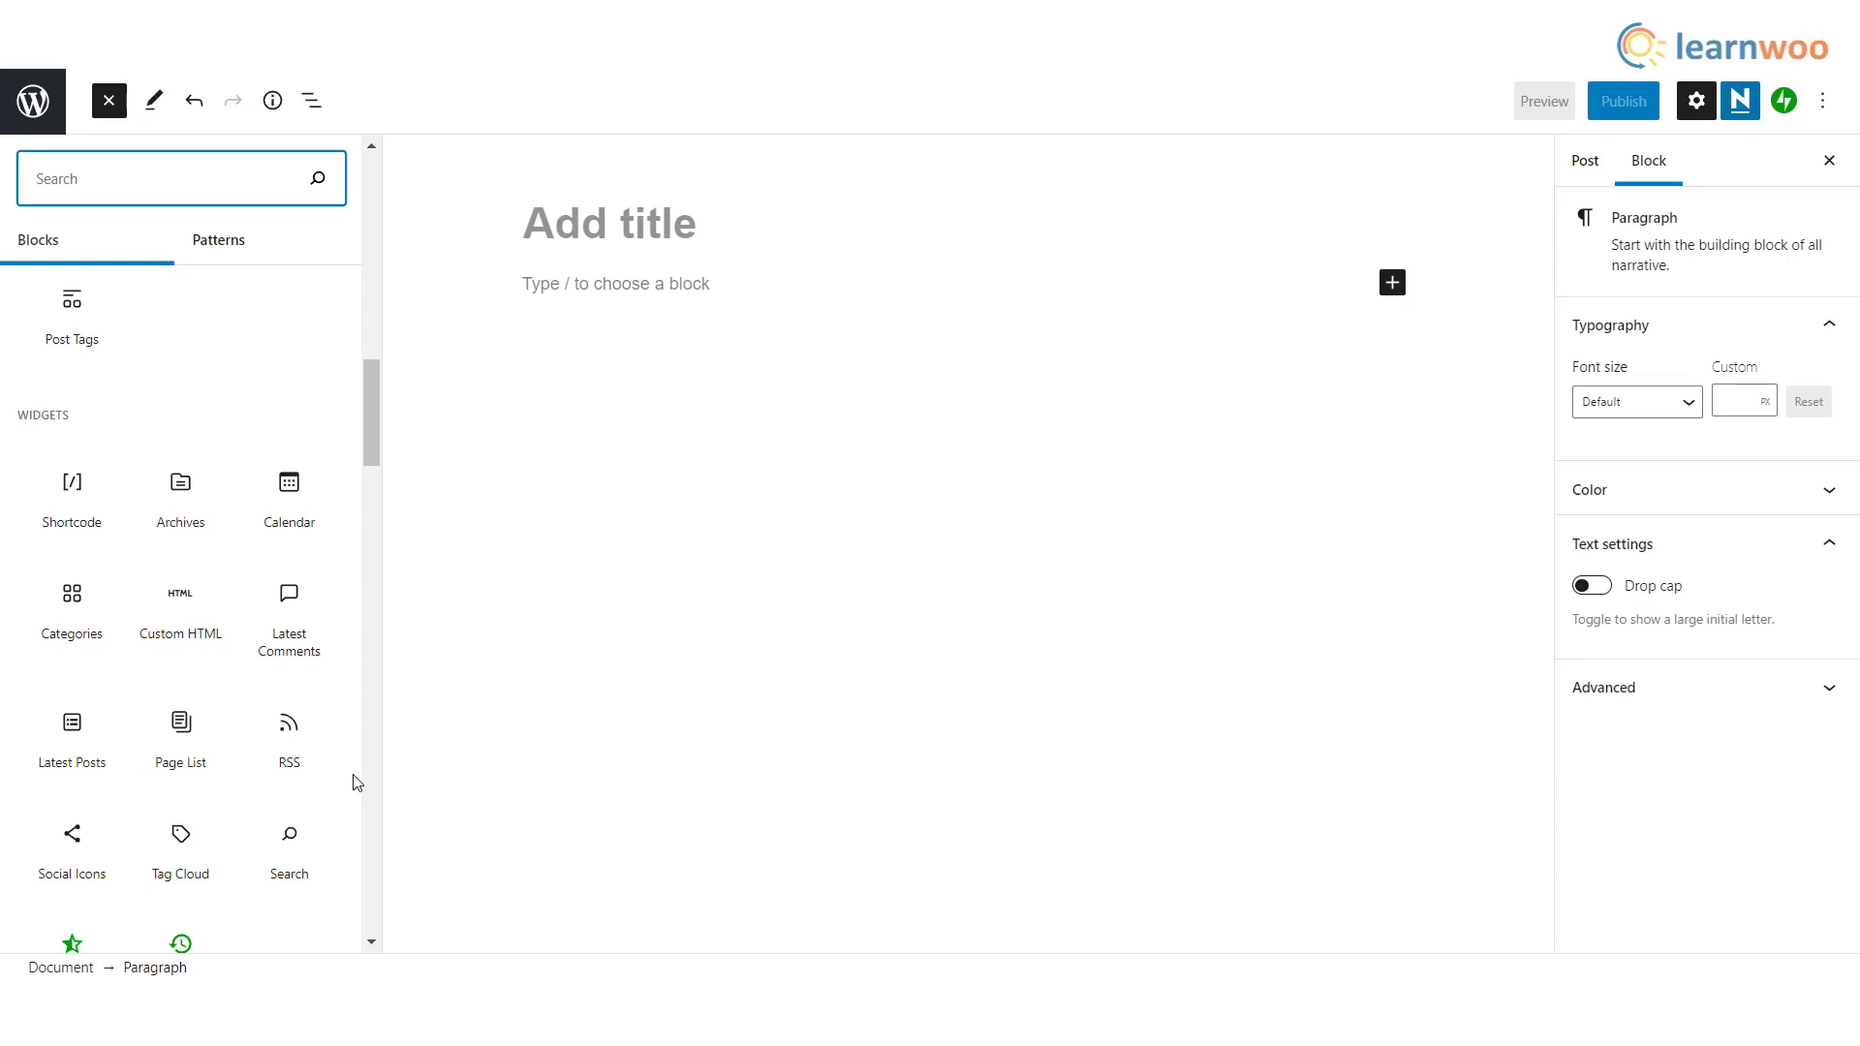
{"action": "scroll", "coordinate": [354, 784], "scroll_direction": "down", "scroll_amount": 2}
{"action": "scroll", "coordinate": [353, 783], "scroll_direction": "down", "scroll_amount": 4}
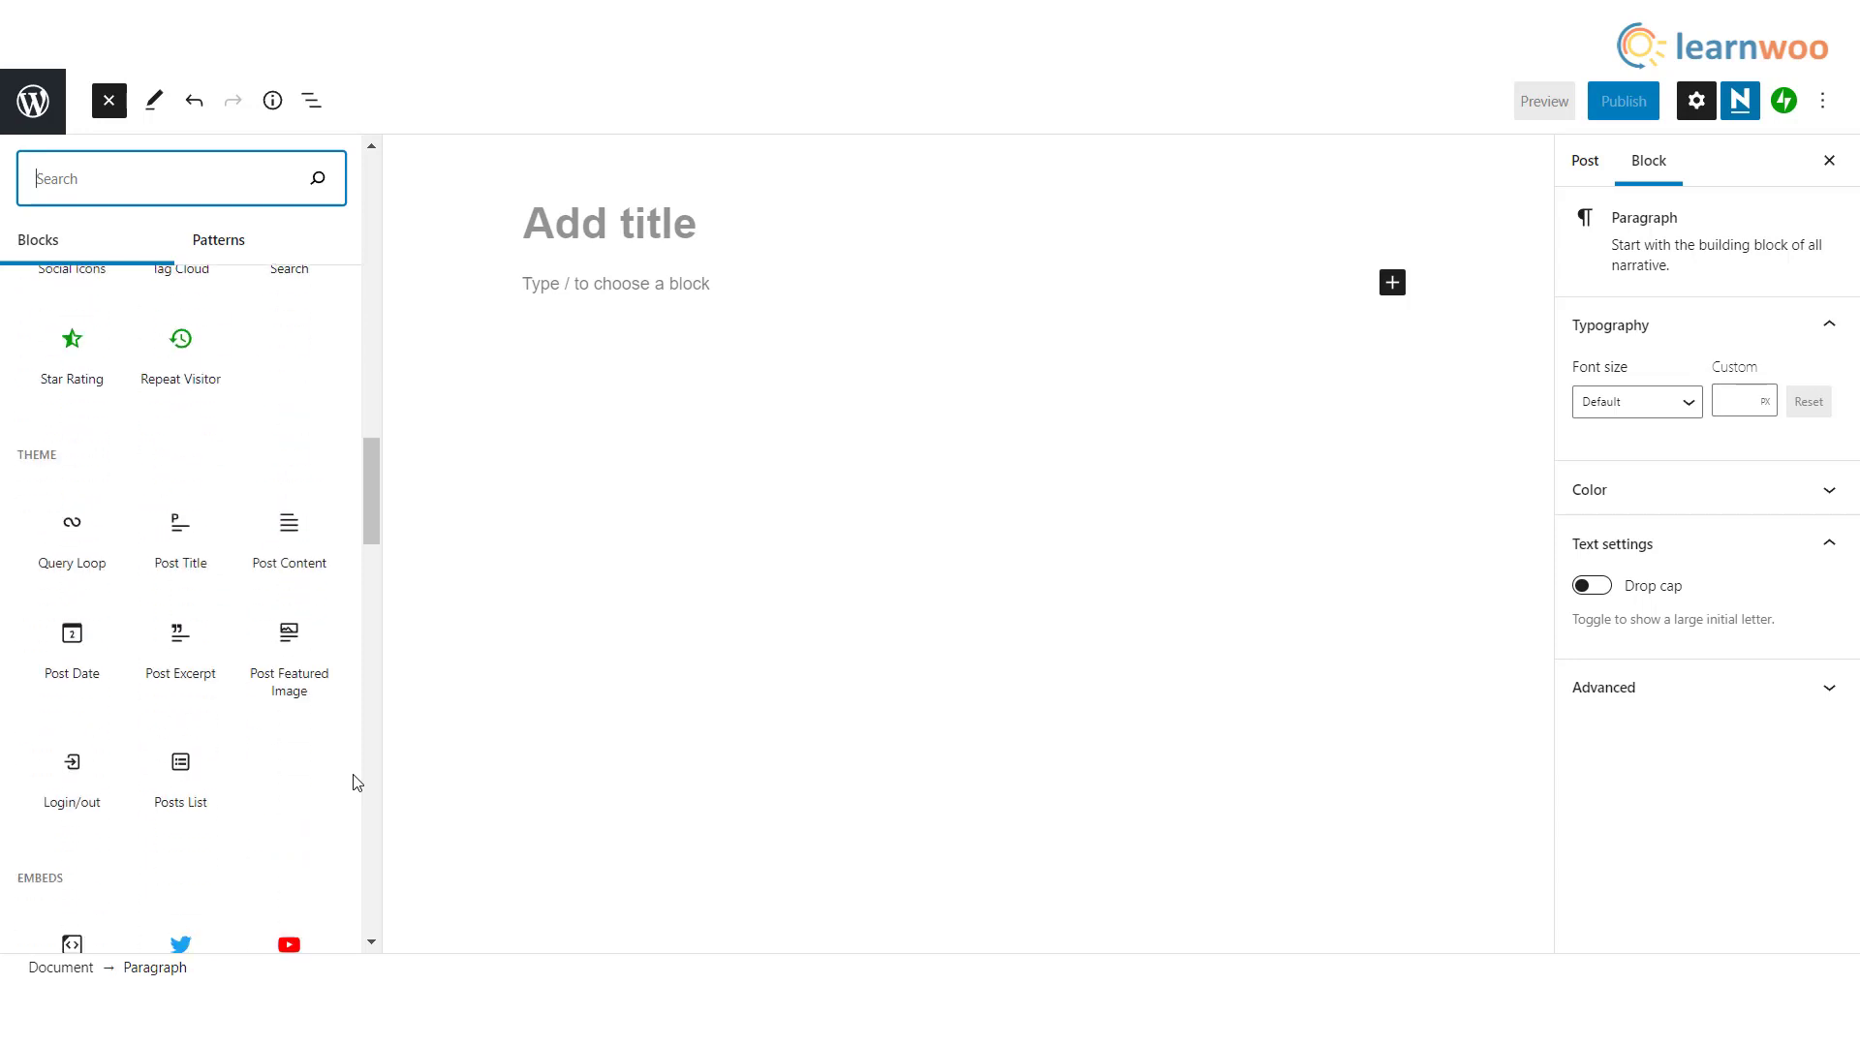
{"action": "scroll", "coordinate": [353, 784], "scroll_direction": "down", "scroll_amount": 1}
{"action": "scroll", "coordinate": [353, 782], "scroll_direction": "down", "scroll_amount": 3}
{"action": "scroll", "coordinate": [354, 780], "scroll_direction": "down", "scroll_amount": 1}
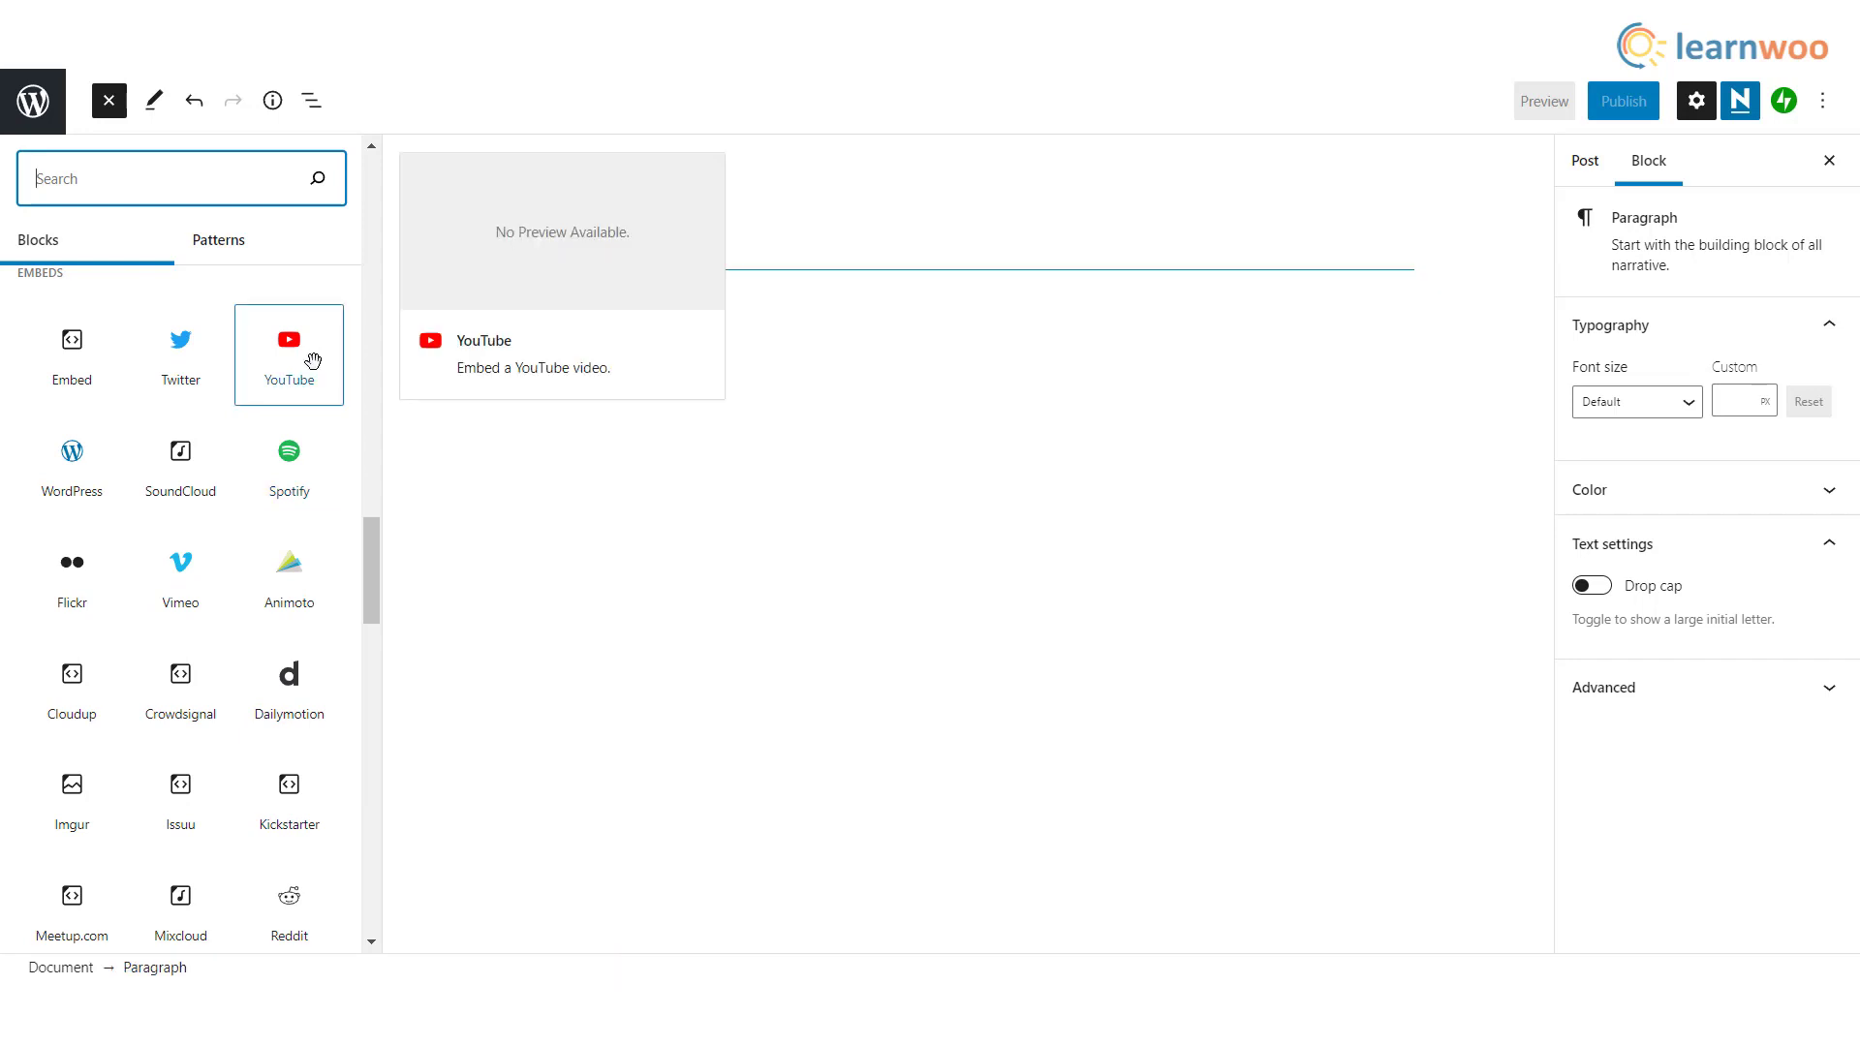
{"action": "scroll", "coordinate": [312, 360], "scroll_direction": "down", "scroll_amount": 2}
{"action": "scroll", "coordinate": [315, 452], "scroll_direction": "down", "scroll_amount": 2}
{"action": "scroll", "coordinate": [313, 451], "scroll_direction": "down", "scroll_amount": 2}
{"action": "scroll", "coordinate": [94, 583], "scroll_direction": "down", "scroll_amount": 2}
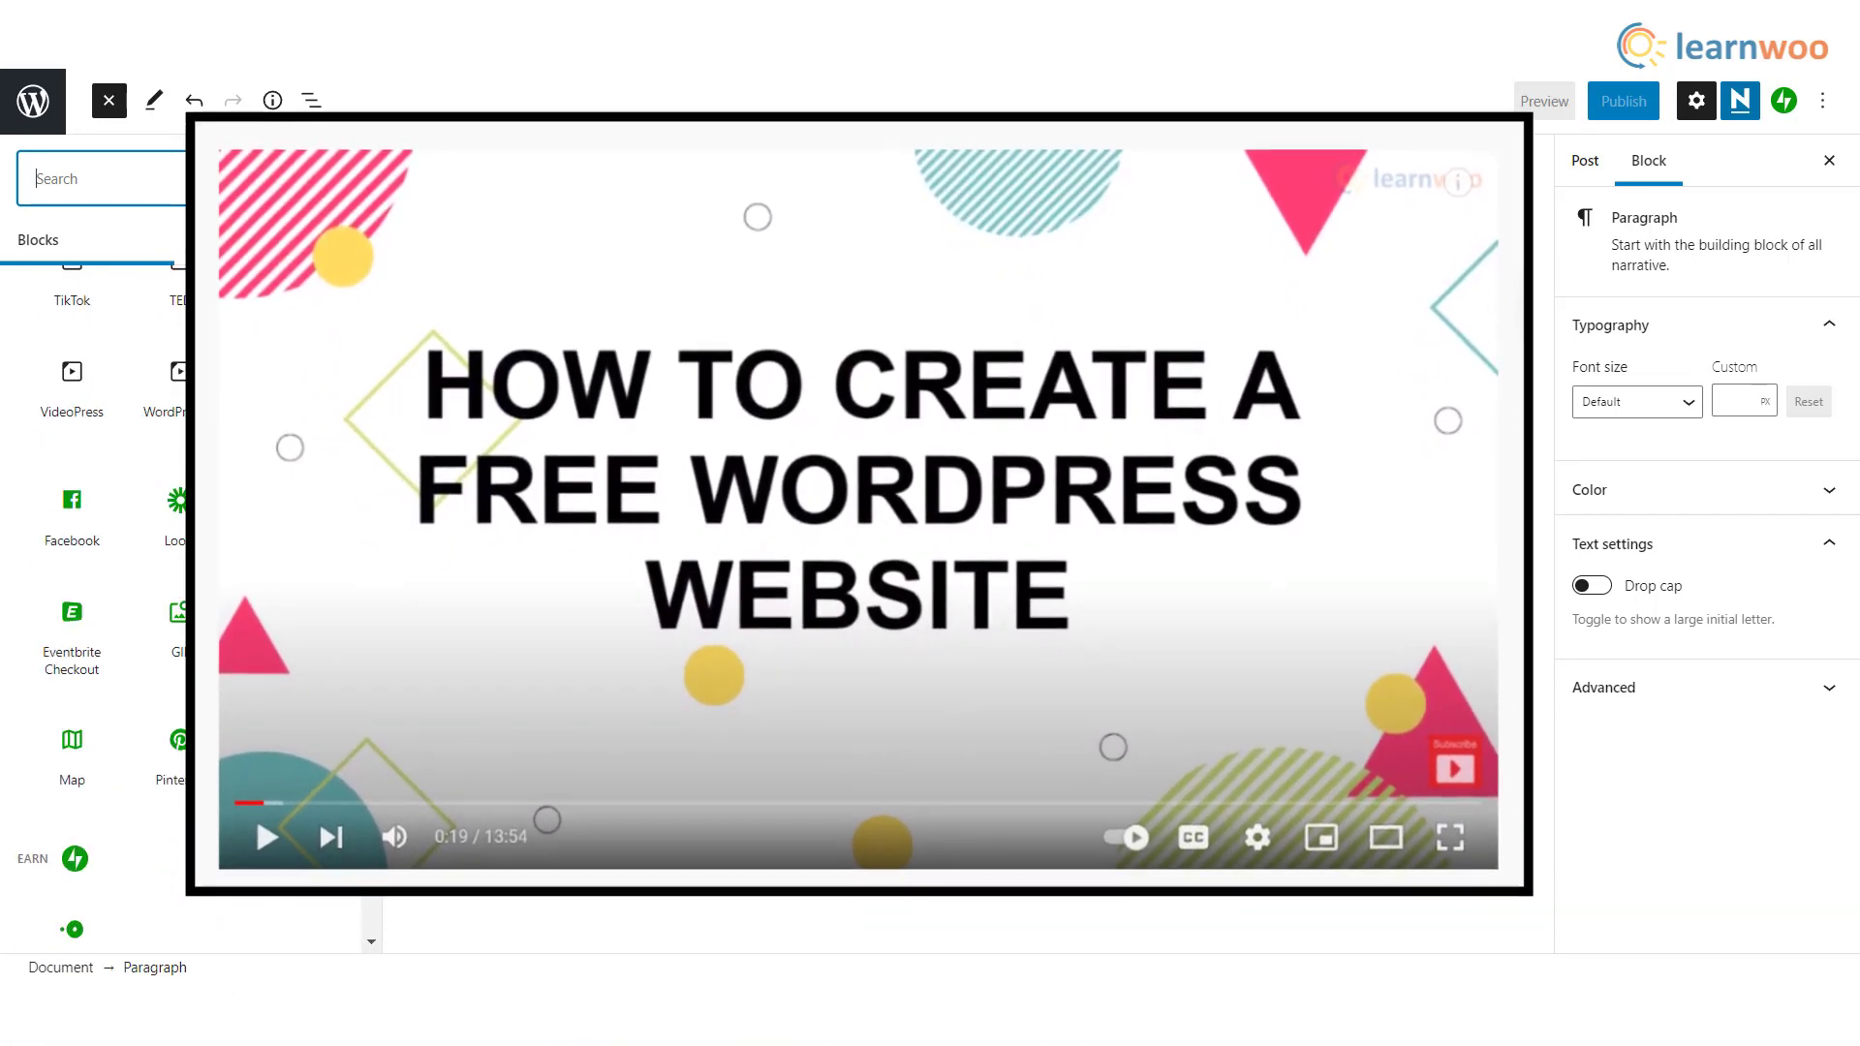
{"action": "scroll", "coordinate": [95, 581], "scroll_direction": "down", "scroll_amount": 2}
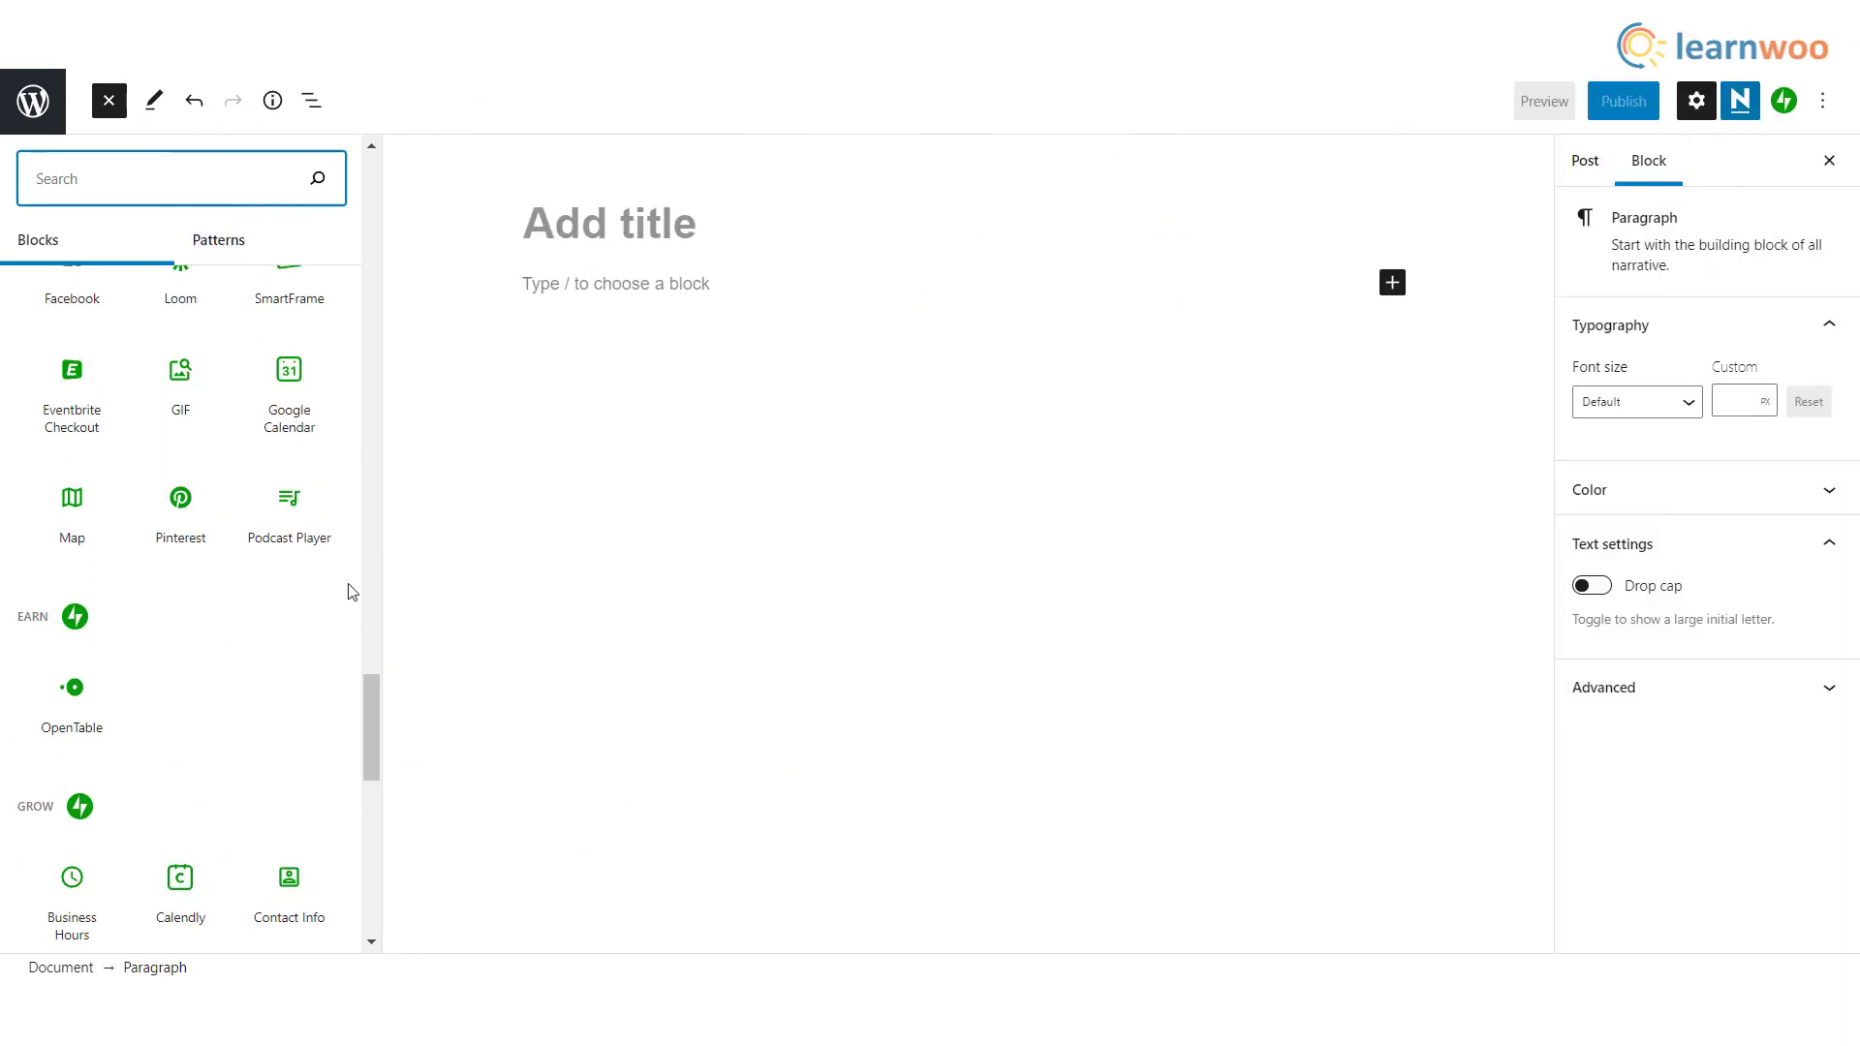
{"action": "scroll", "coordinate": [348, 593], "scroll_direction": "down", "scroll_amount": 2}
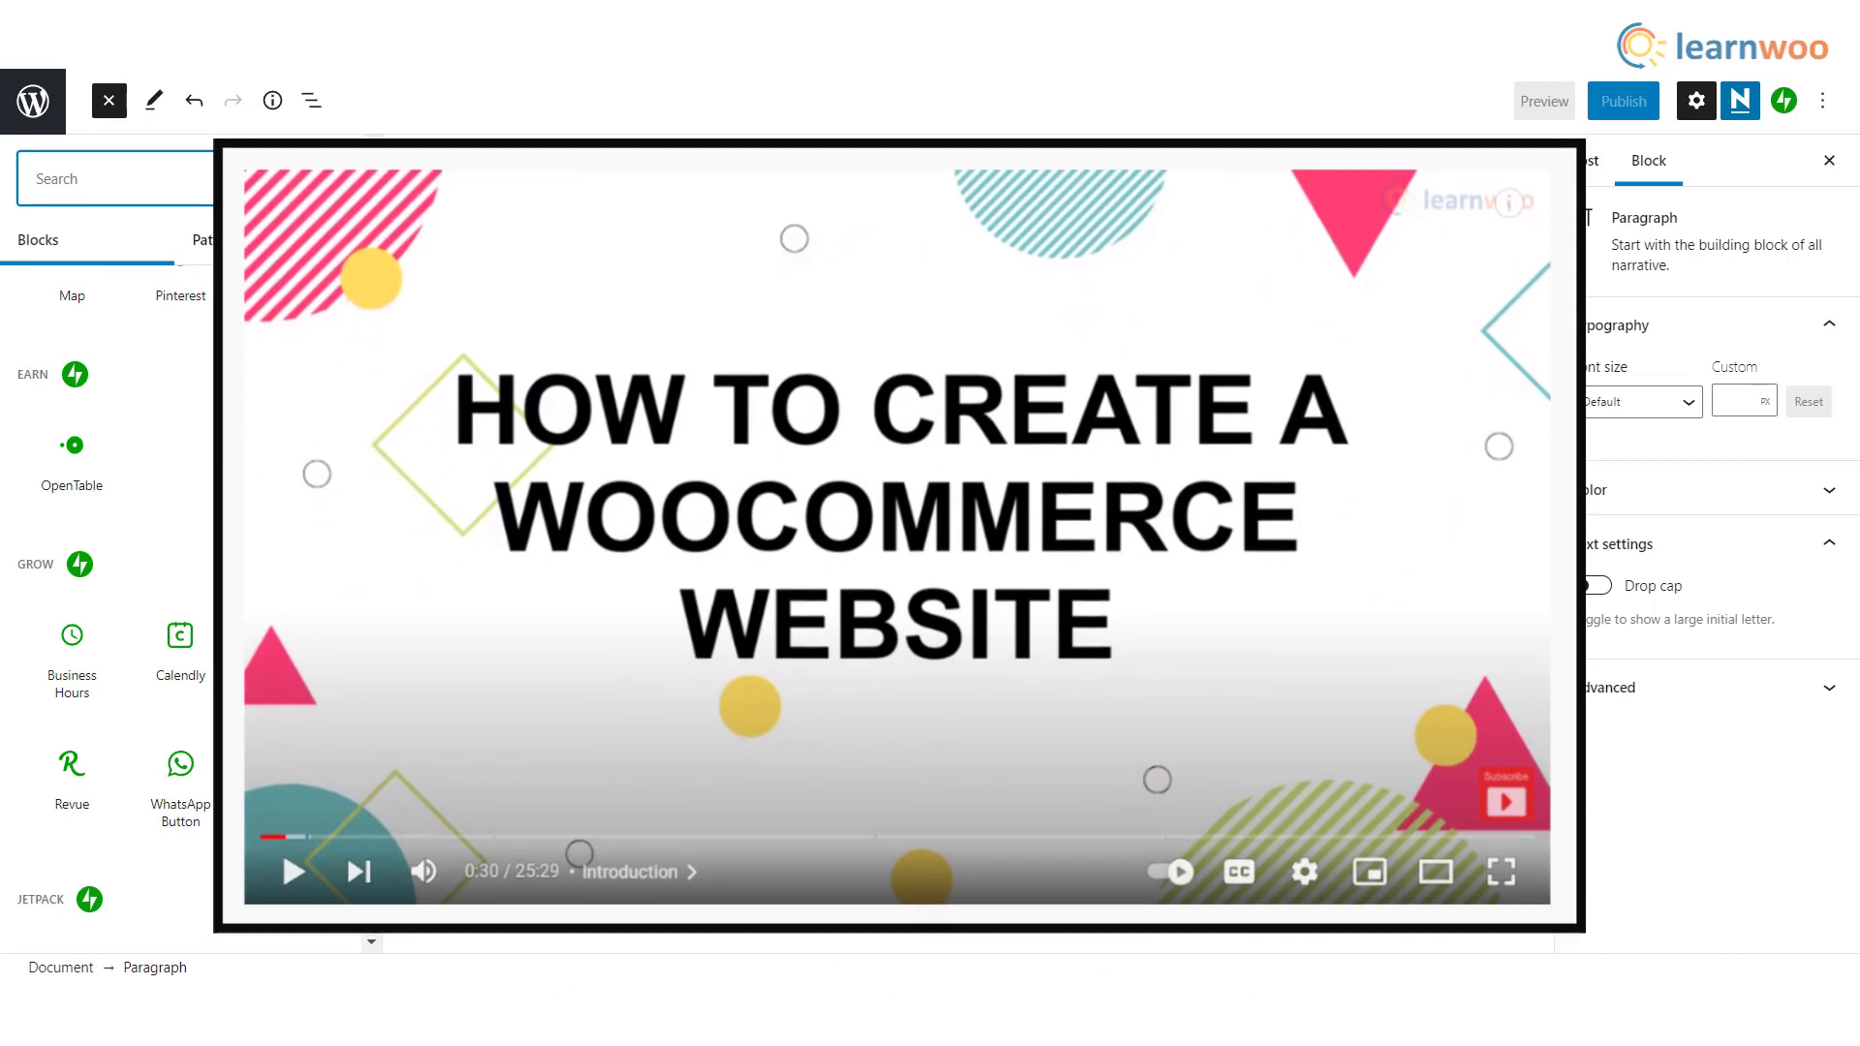
{"action": "scroll", "coordinate": [95, 582], "scroll_direction": "down", "scroll_amount": 2}
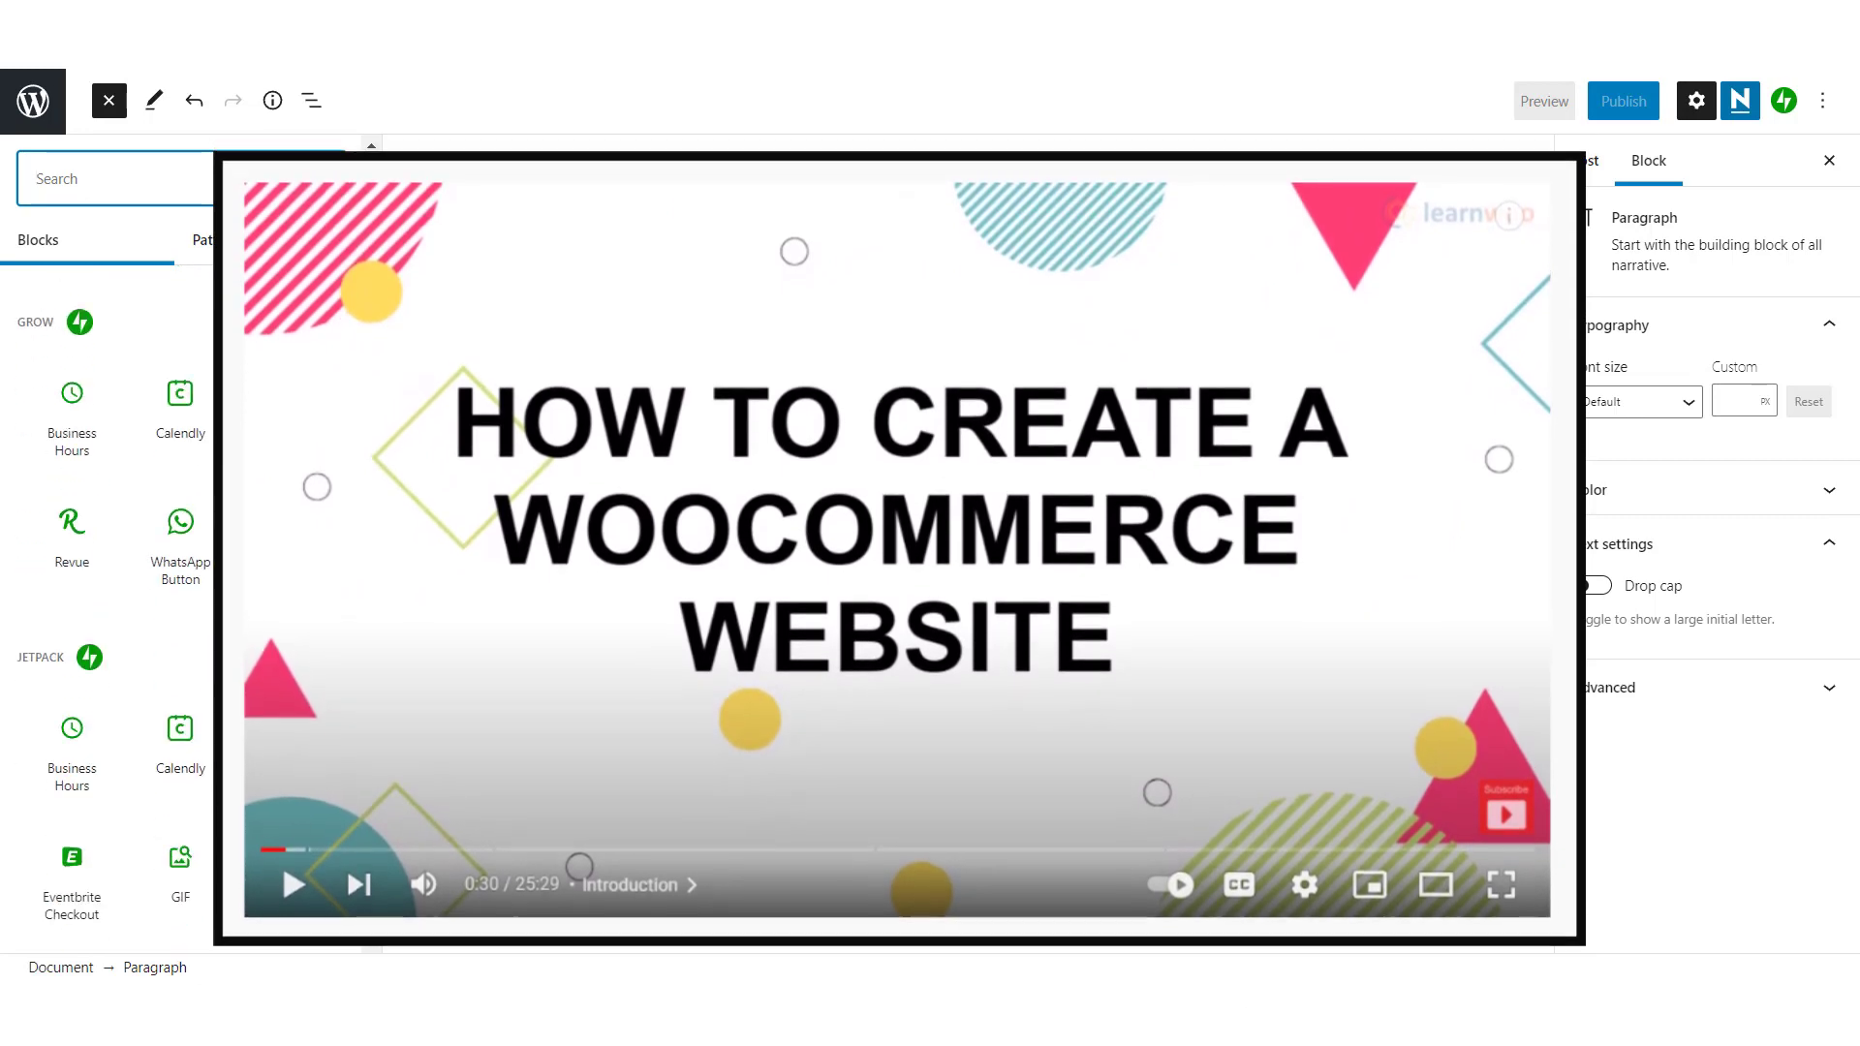
{"action": "scroll", "coordinate": [349, 593], "scroll_direction": "down", "scroll_amount": 2}
{"action": "scroll", "coordinate": [349, 594], "scroll_direction": "down", "scroll_amount": 2}
{"action": "scroll", "coordinate": [349, 593], "scroll_direction": "down", "scroll_amount": 2}
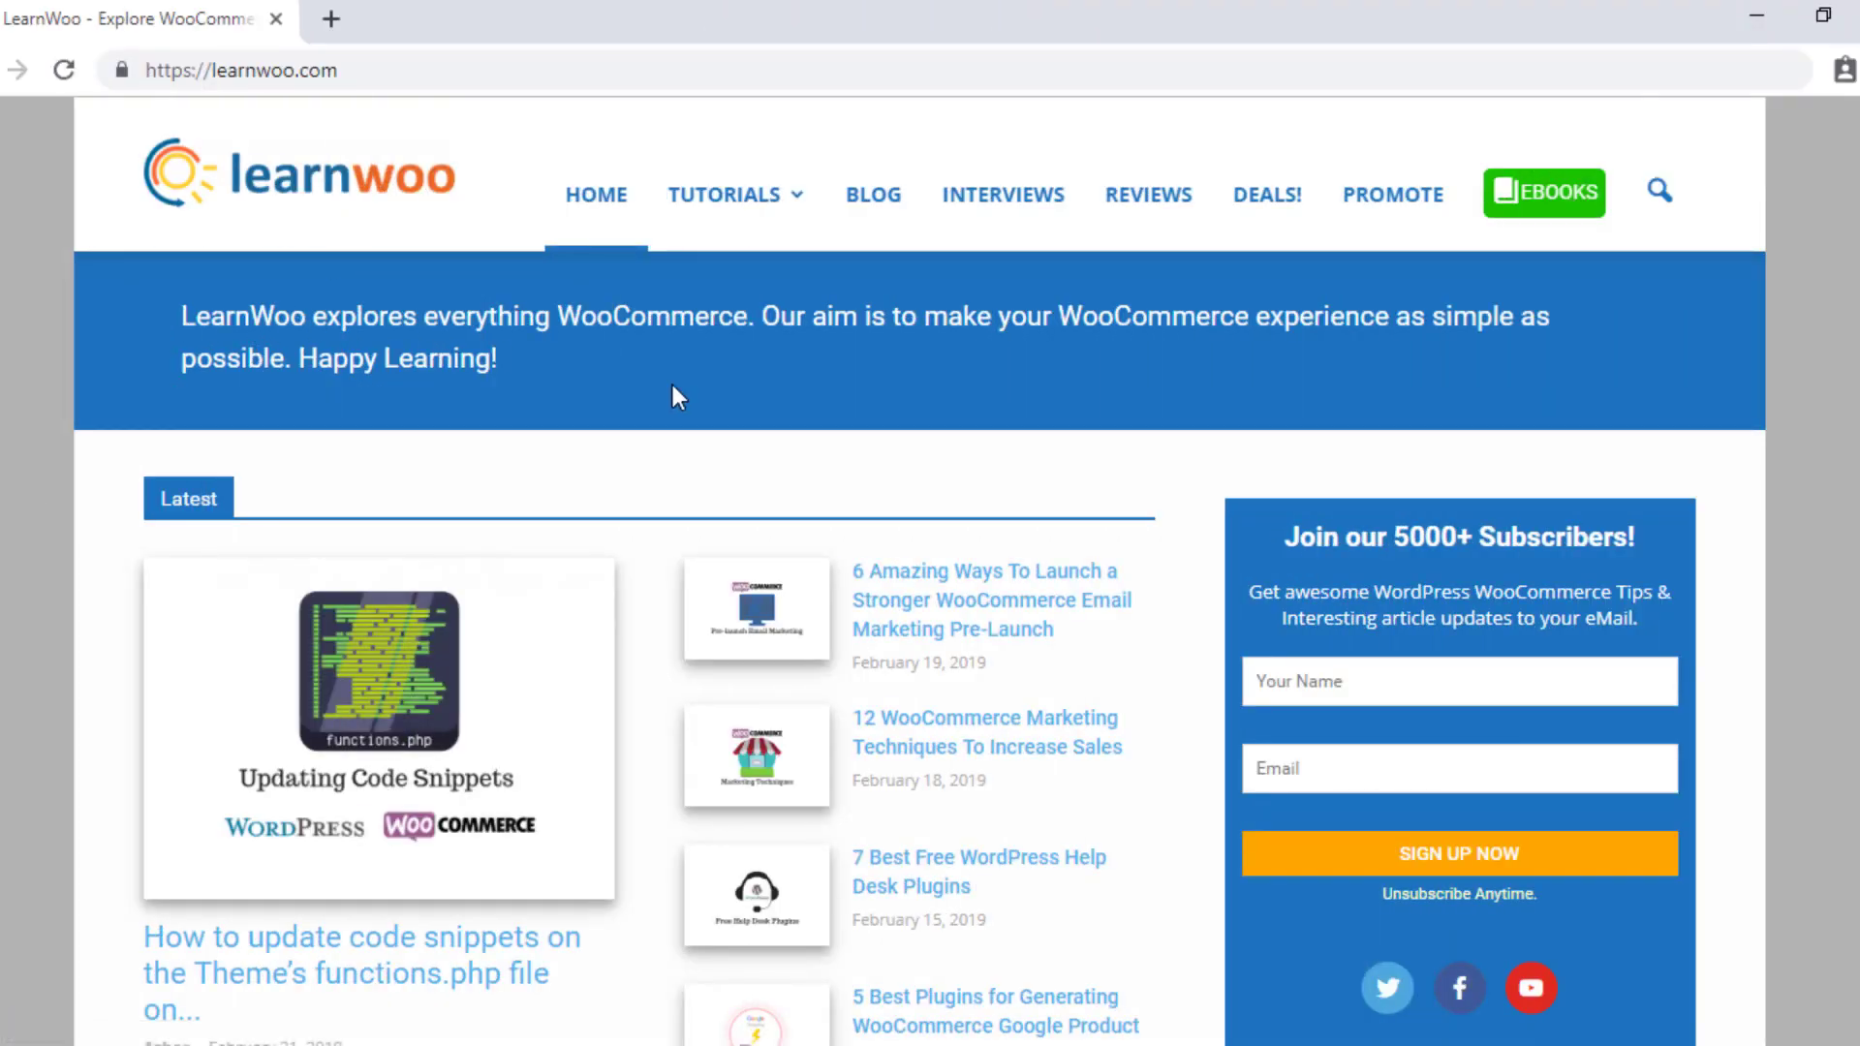
{"action": "scroll", "coordinate": [888, 763], "scroll_direction": "down", "scroll_amount": 4}
{"action": "scroll", "coordinate": [909, 745], "scroll_direction": "down", "scroll_amount": 2}
{"action": "scroll", "coordinate": [908, 746], "scroll_direction": "down", "scroll_amount": 4}
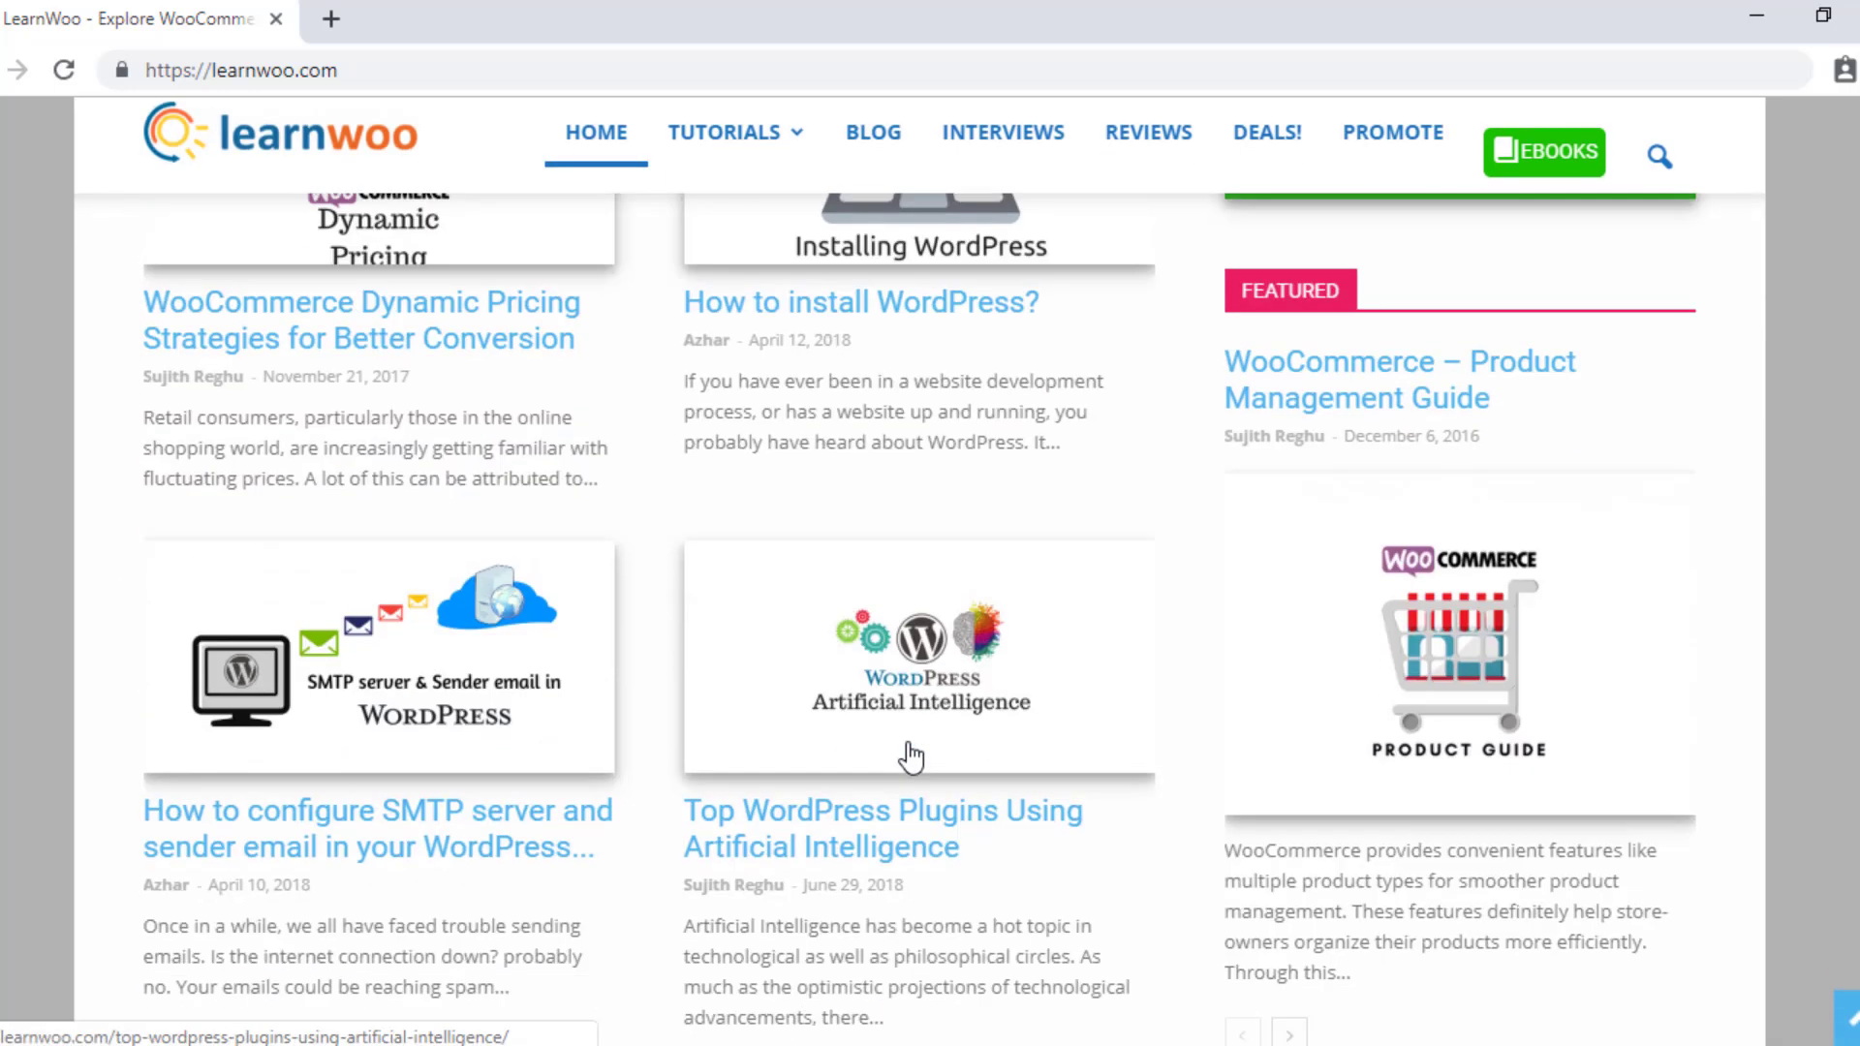
{"action": "scroll", "coordinate": [909, 751], "scroll_direction": "up", "scroll_amount": 2}
{"action": "scroll", "coordinate": [907, 751], "scroll_direction": "up", "scroll_amount": 3}
{"action": "scroll", "coordinate": [906, 746], "scroll_direction": "up", "scroll_amount": 3}
{"action": "scroll", "coordinate": [903, 742], "scroll_direction": "up", "scroll_amount": 2}
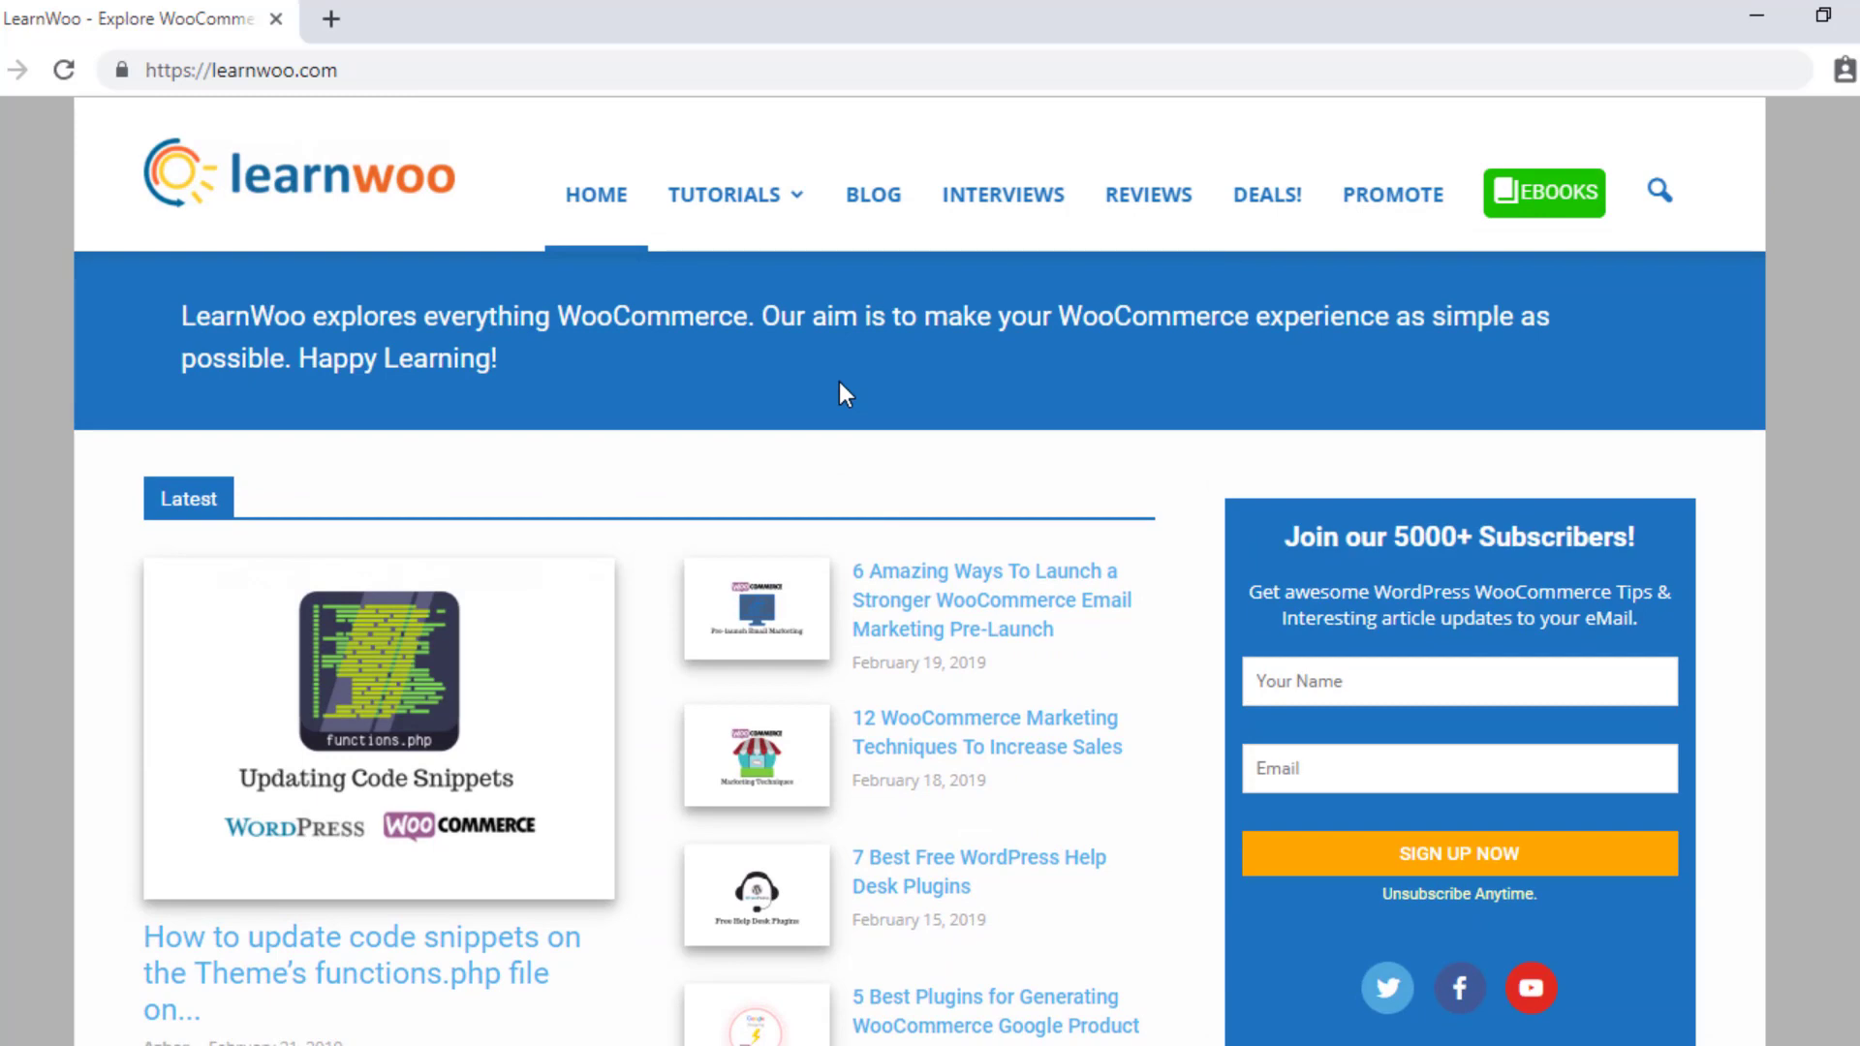